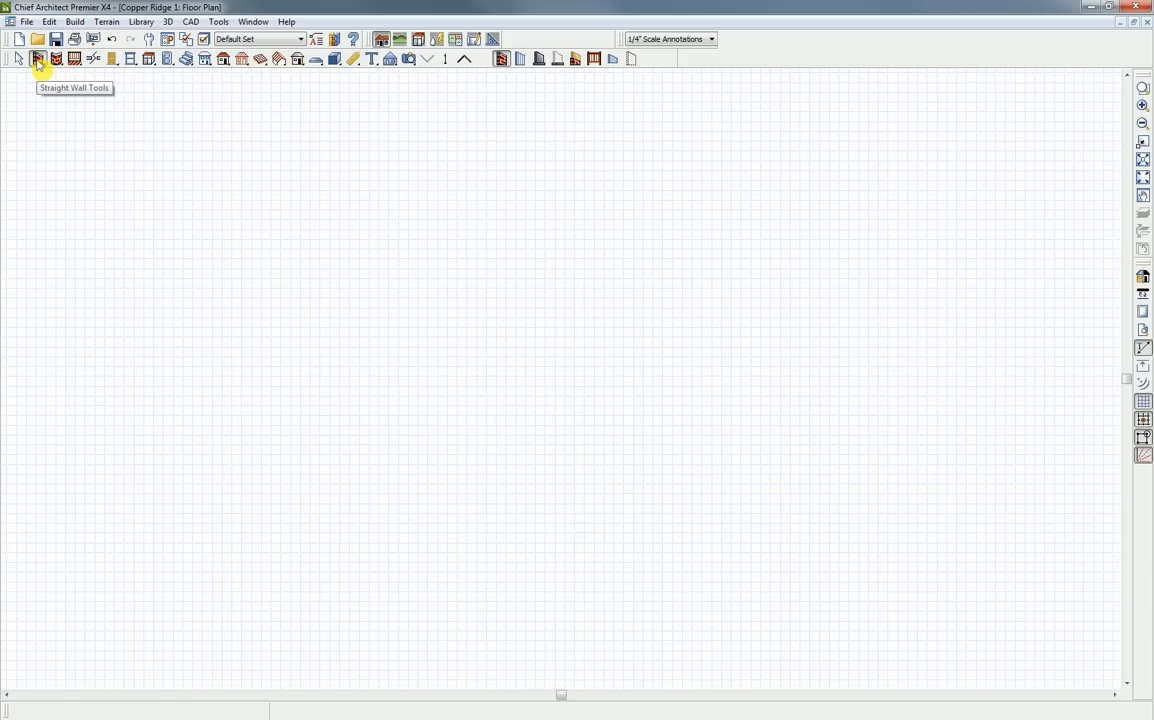
left_click(38, 60)
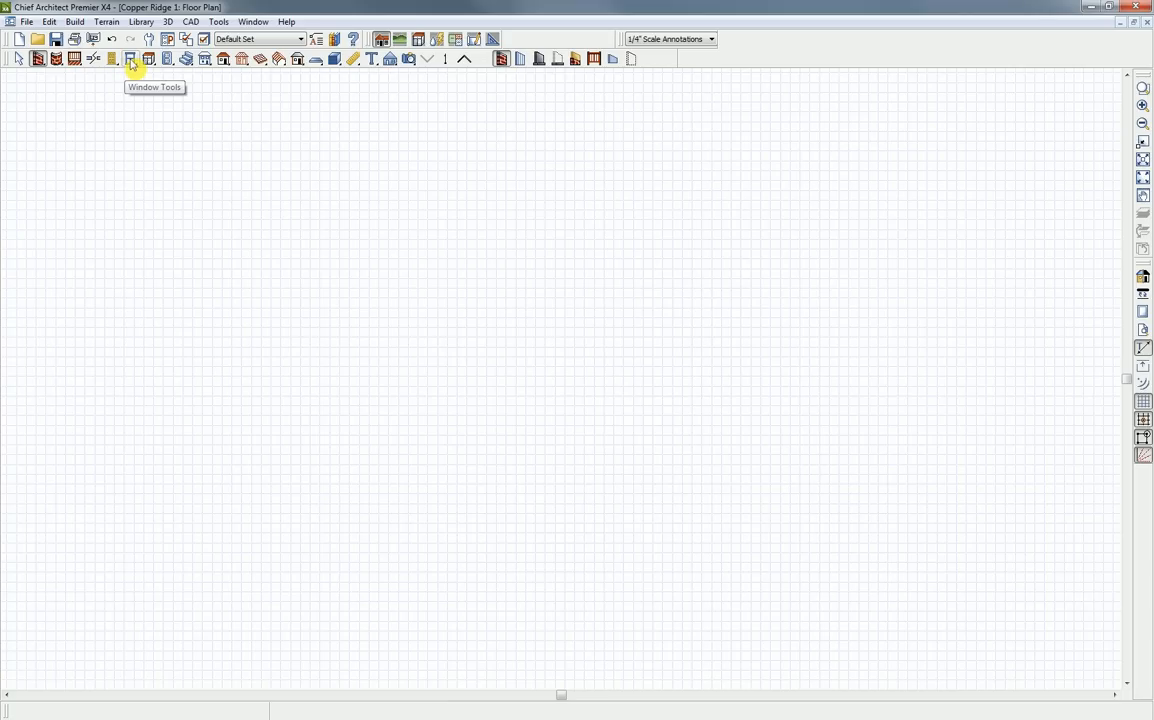
left_click(38, 59)
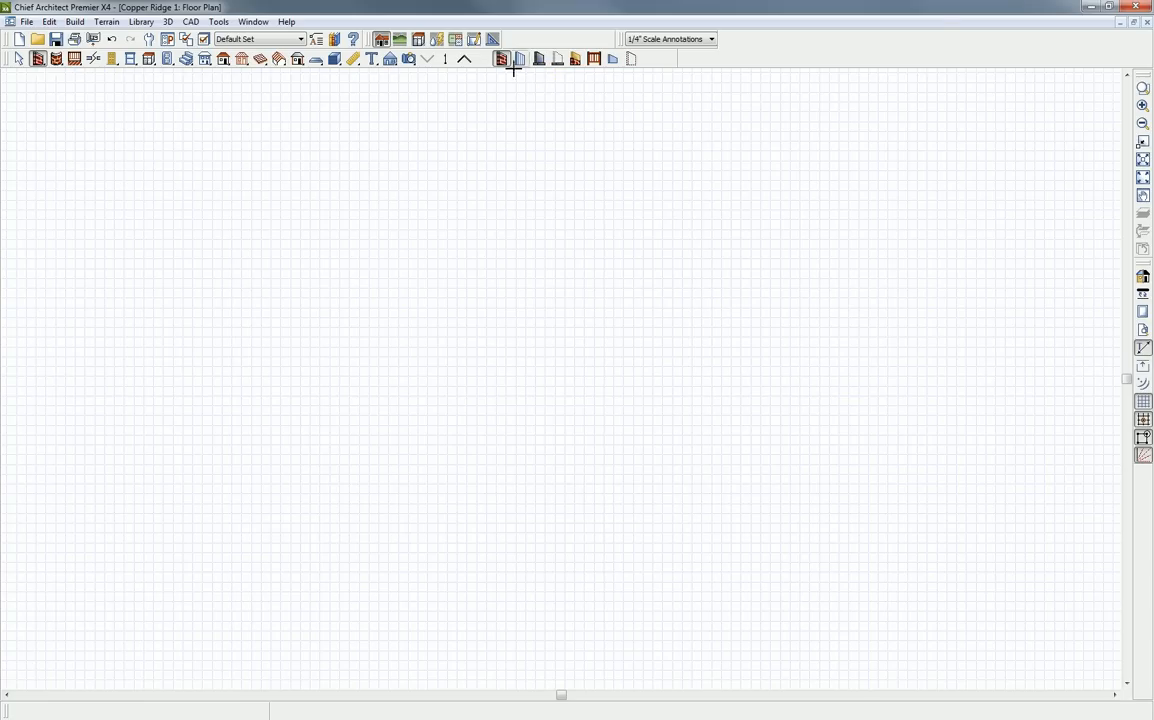
left_click(75, 22)
mouse_move(102, 24)
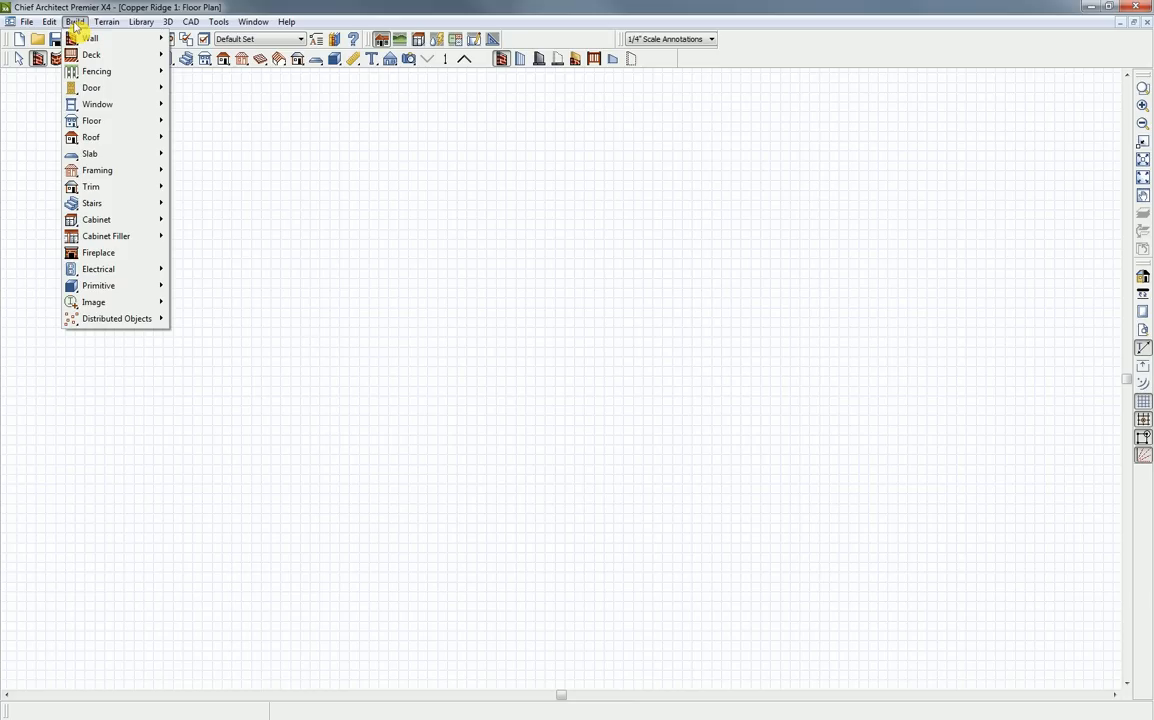
left_click(290, 176)
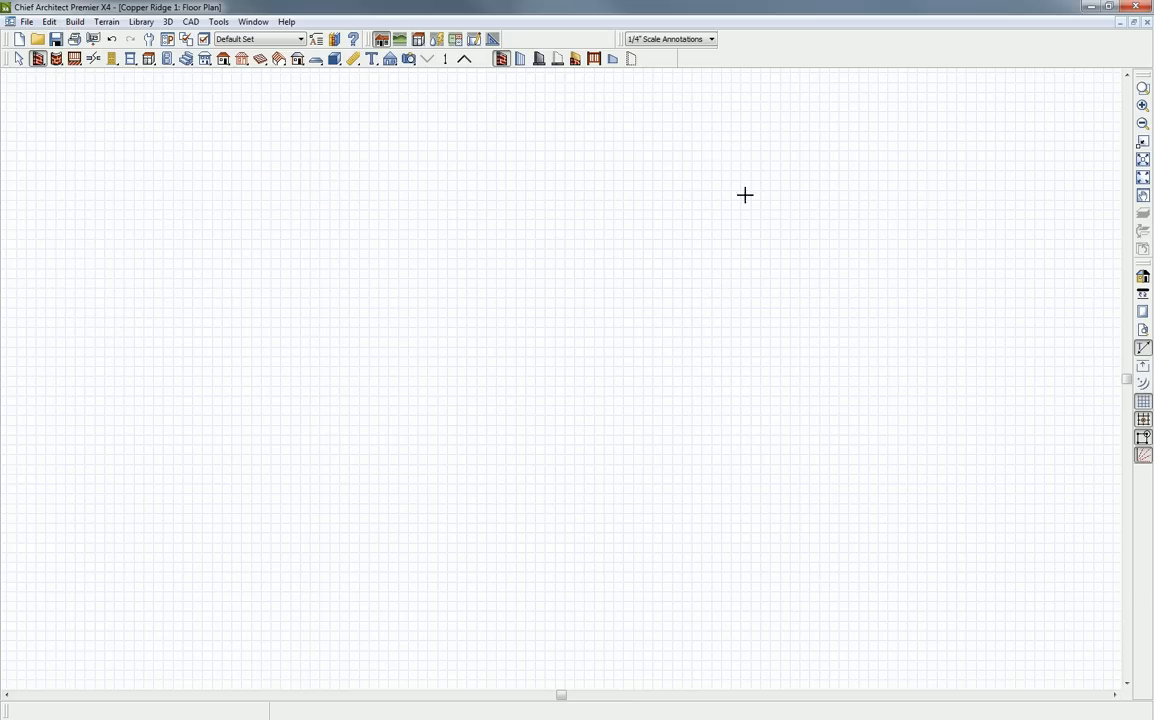
left_click_drag(1153, 97, 585, 133)
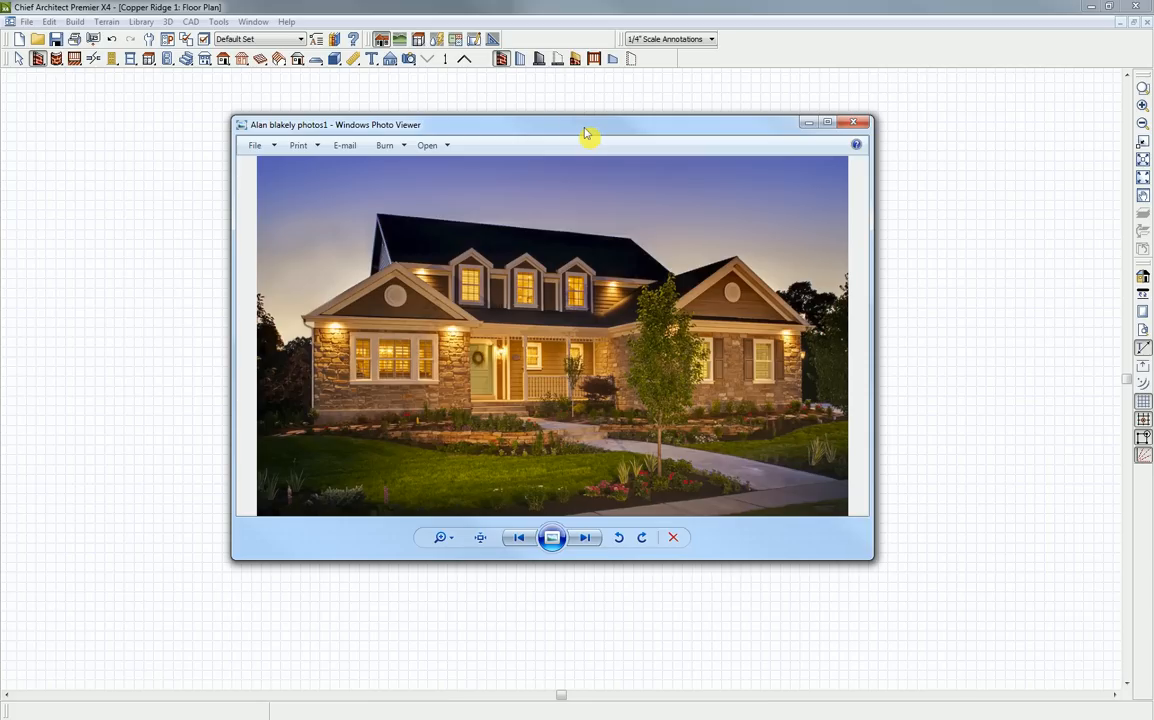
left_click_drag(538, 134, 1153, 165)
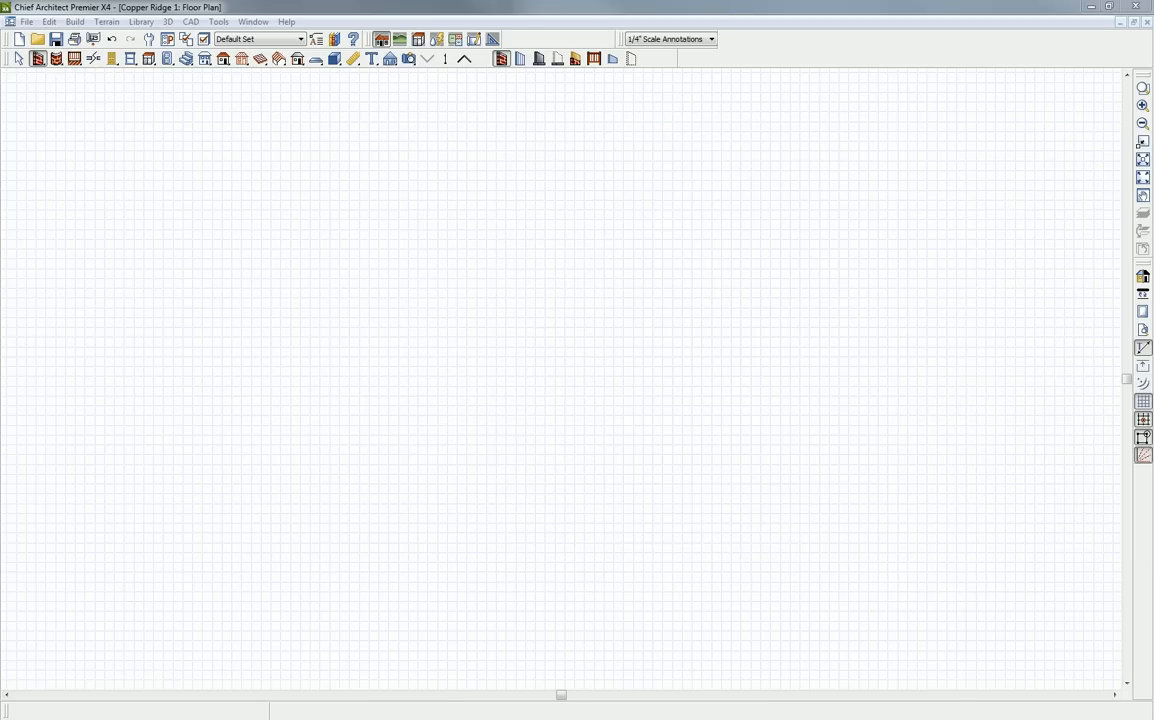
Draw a closed exterior wall outline about 67' by 37', with two front wings, a recessed middle and a small front right corner notch
left_click(502, 60)
left_click_drag(273, 135, 659, 144)
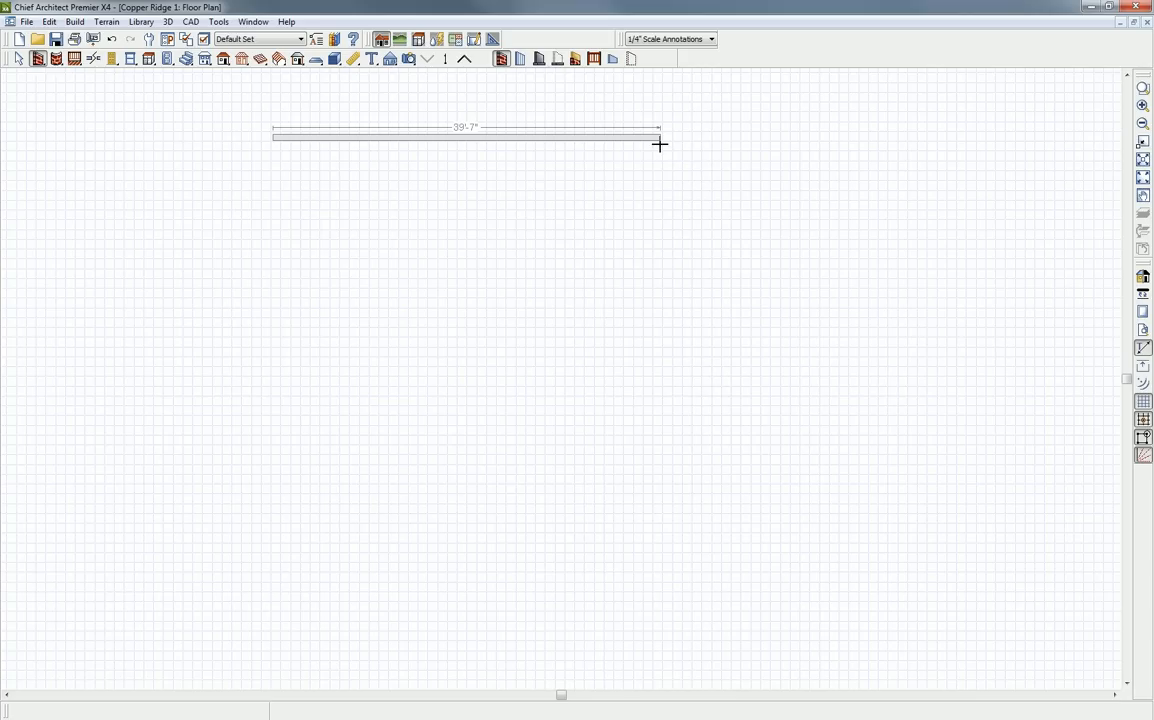
mouse_move(659, 144)
left_mouse_down()
mouse_move(925, 142)
mouse_move(931, 370)
mouse_move(889, 376)
mouse_move(894, 494)
mouse_move(690, 495)
left_mouse_up()
left_click_drag(690, 495, 686, 374)
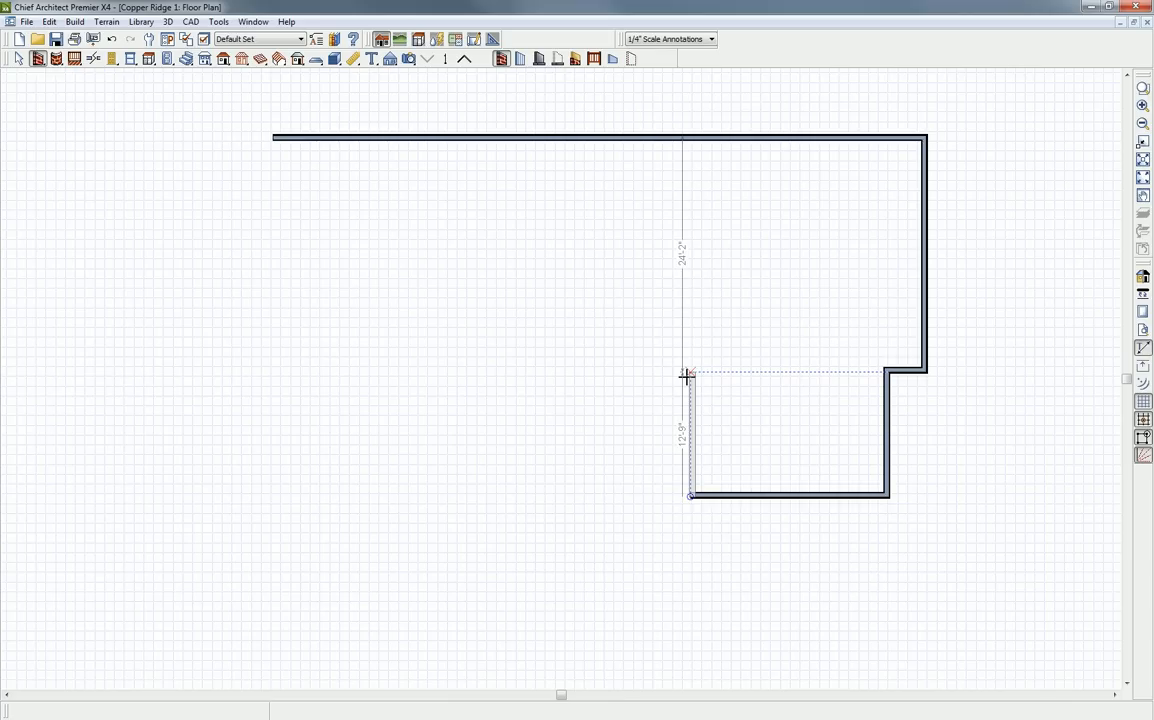
left_click_drag(686, 374, 445, 373)
left_click_drag(445, 373, 445, 497)
left_click_drag(445, 497, 272, 135)
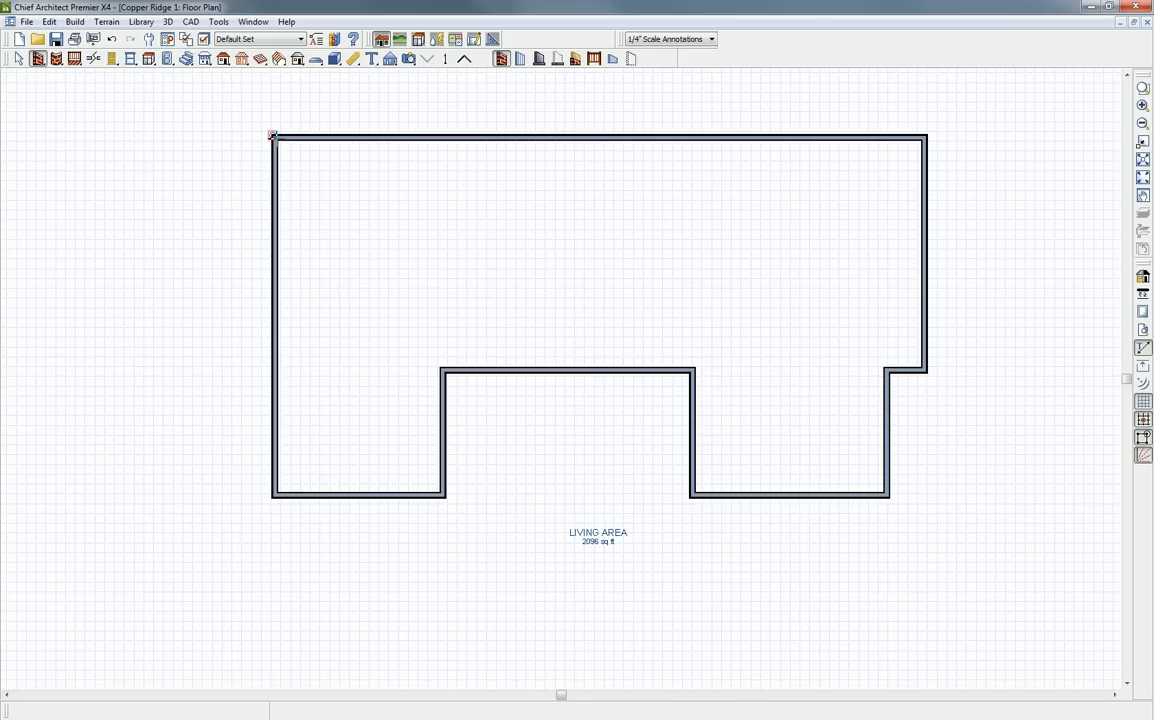
key("space")
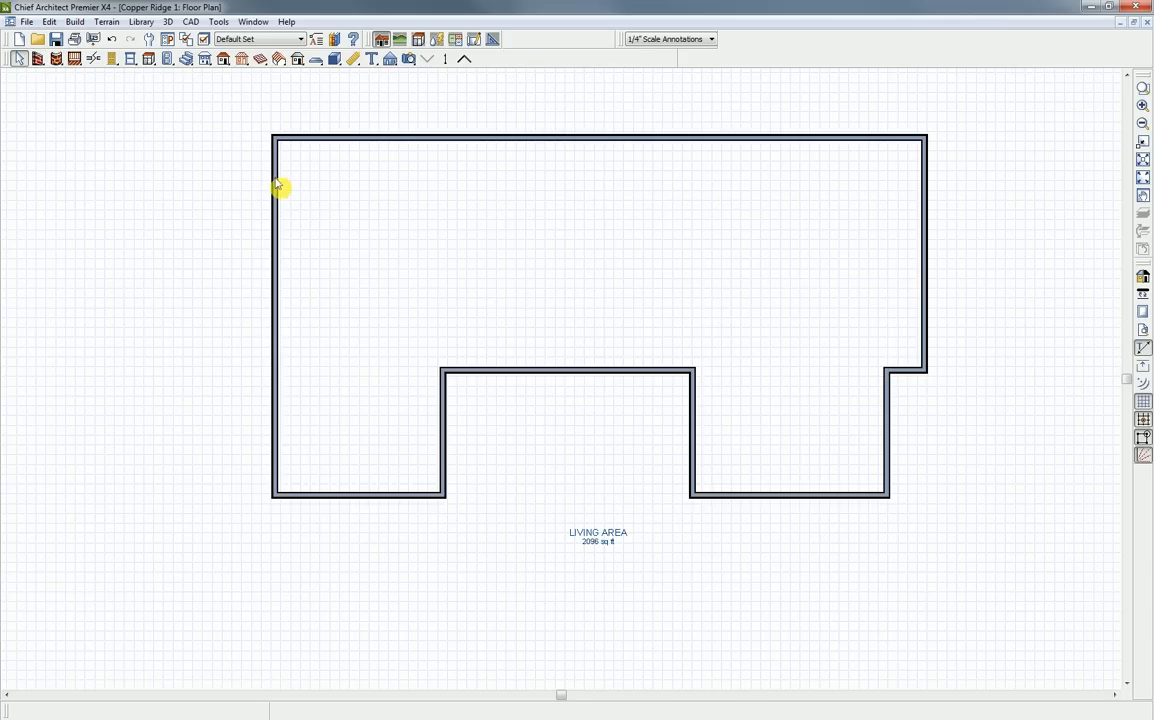
Move the left exterior wall outward and set the overall building width to 69'
left_click(275, 177)
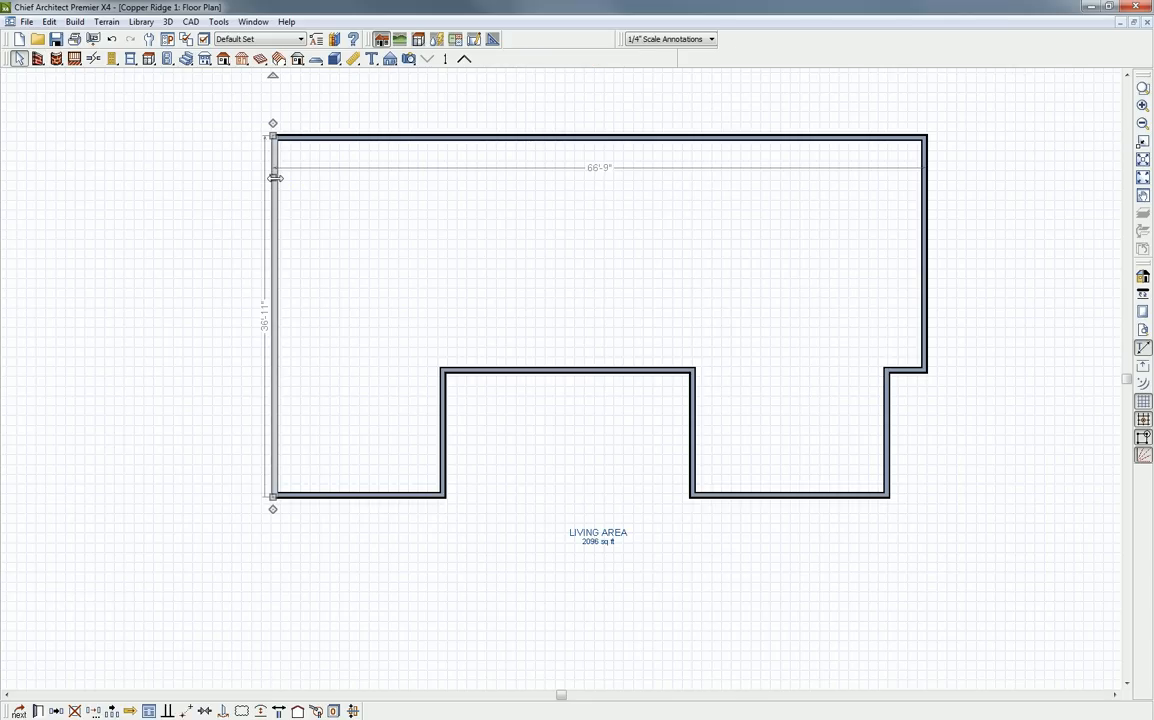
left_click_drag(273, 176, 244, 174)
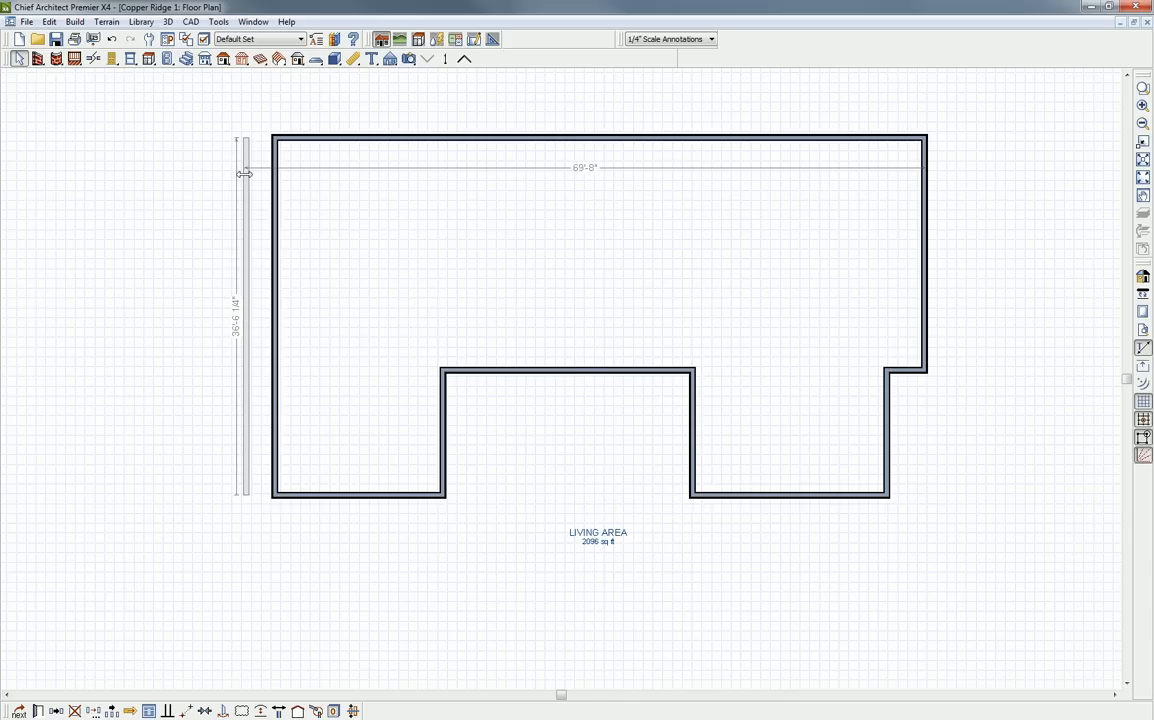
left_click_drag(244, 174, 244, 174)
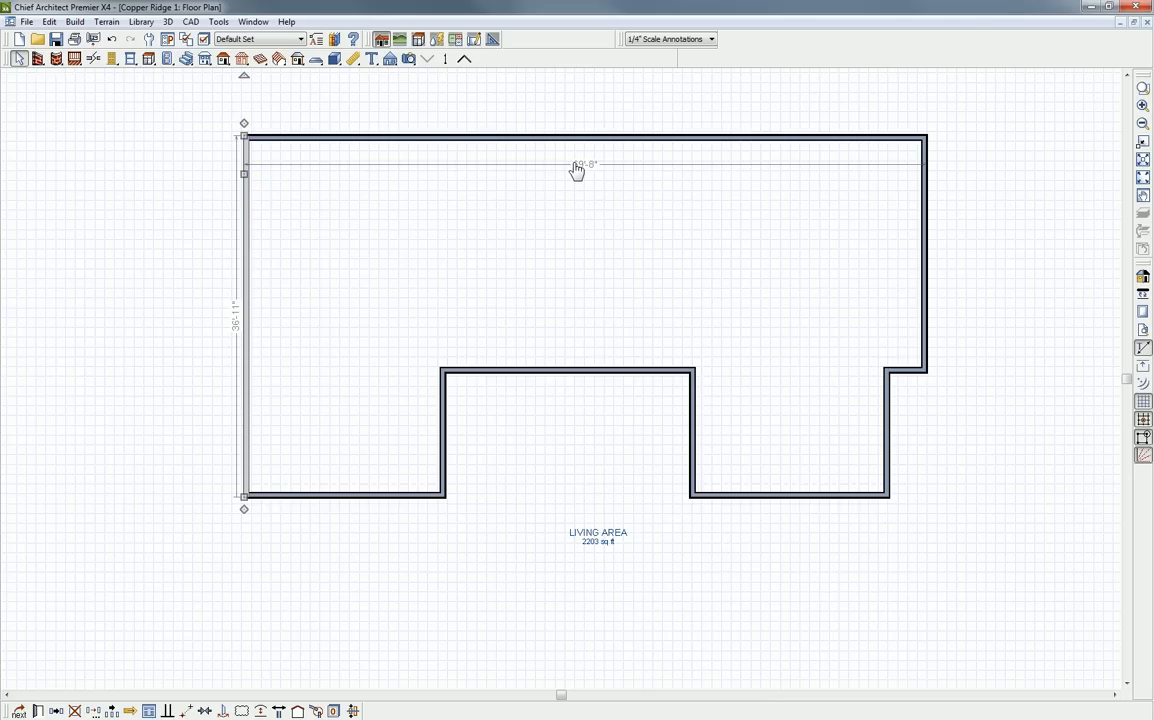
left_click(576, 165)
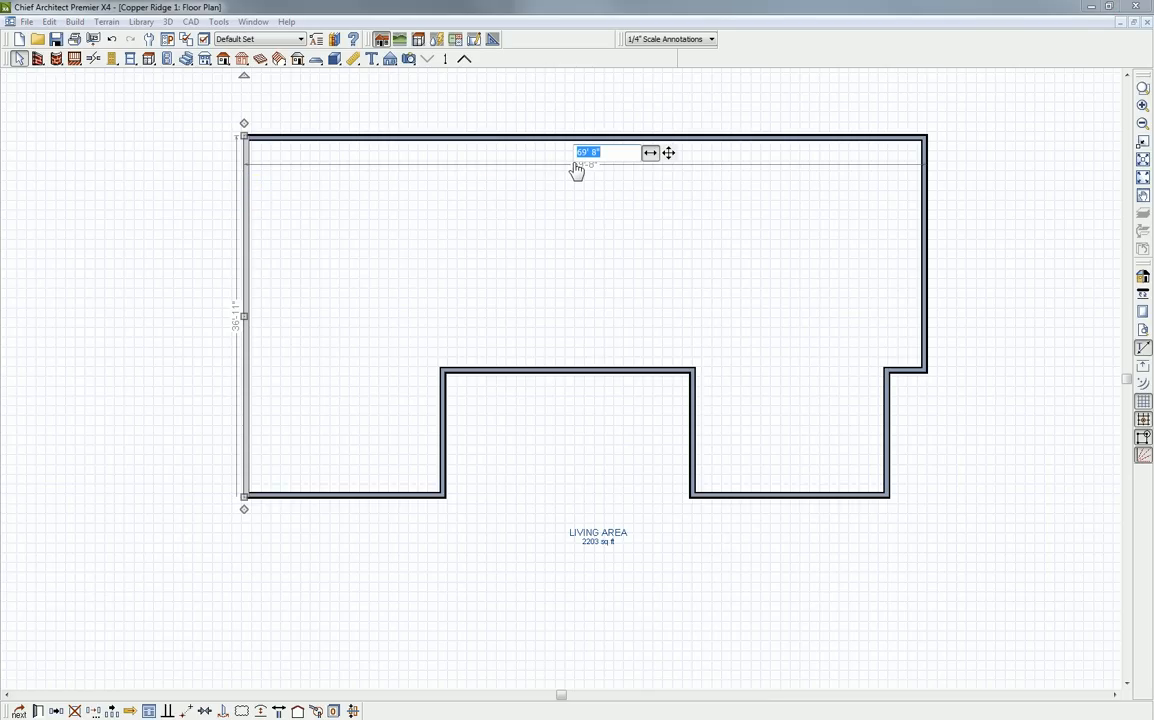
type("69'")
key("Return")
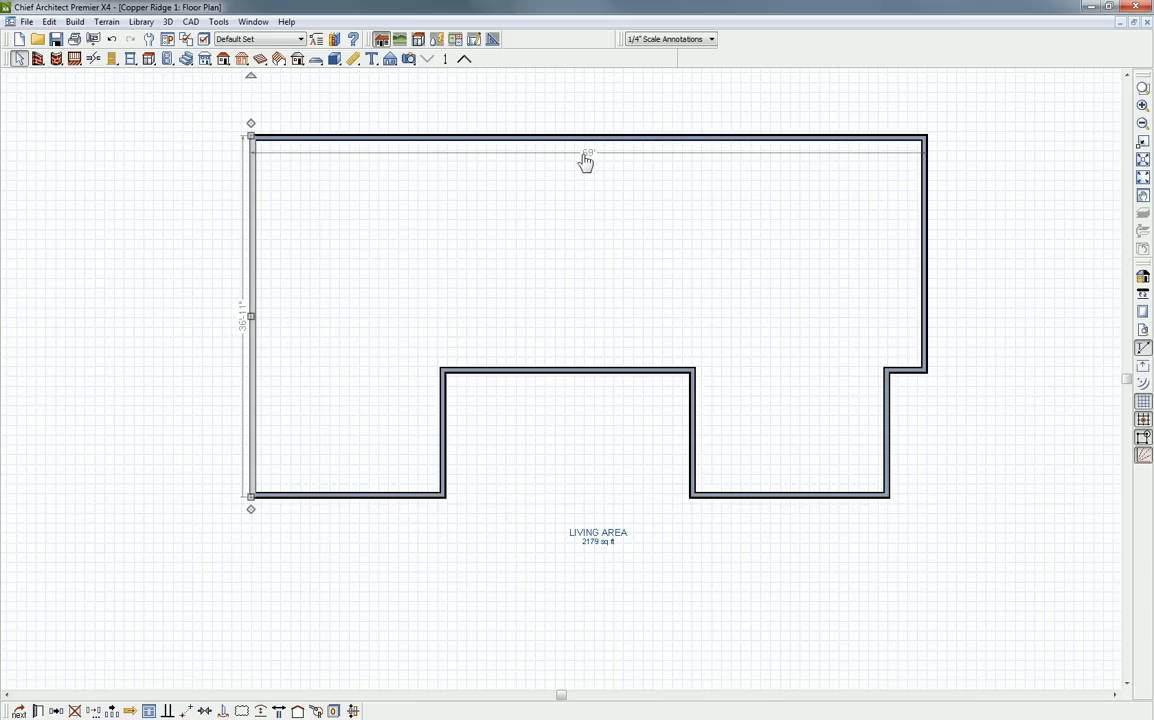
Move the Living Area label farther below the plan and add automatic exterior dimensions around the walls
left_click(598, 538)
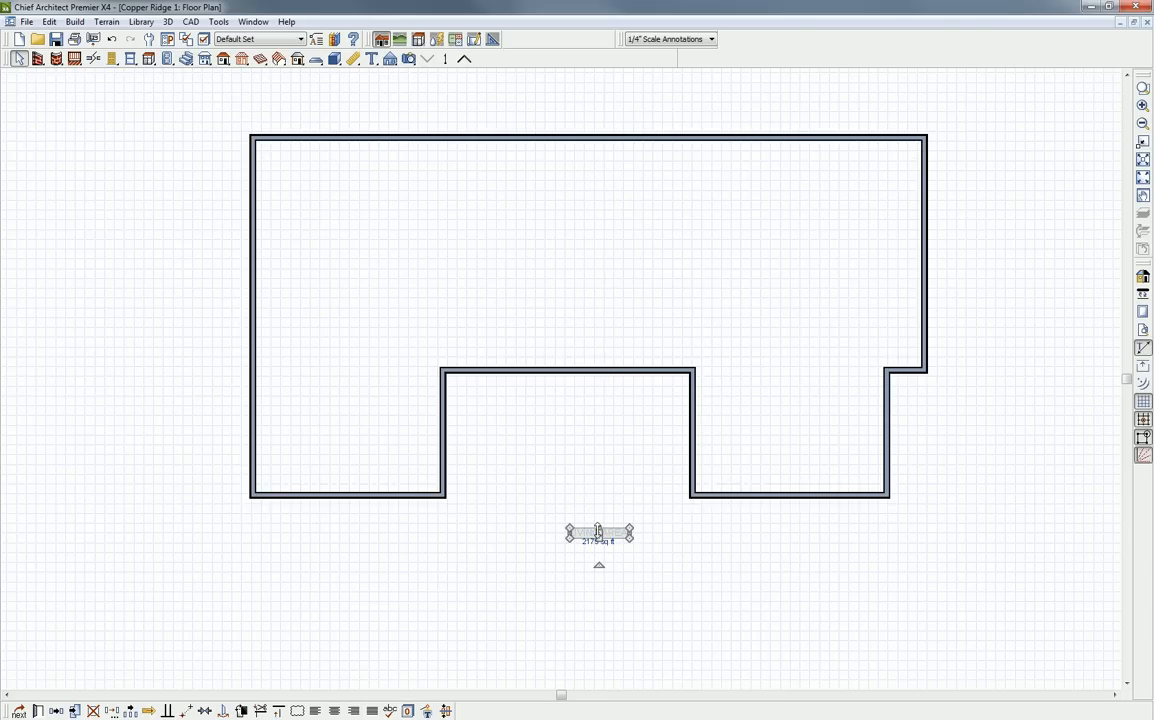
left_click_drag(599, 533, 601, 595)
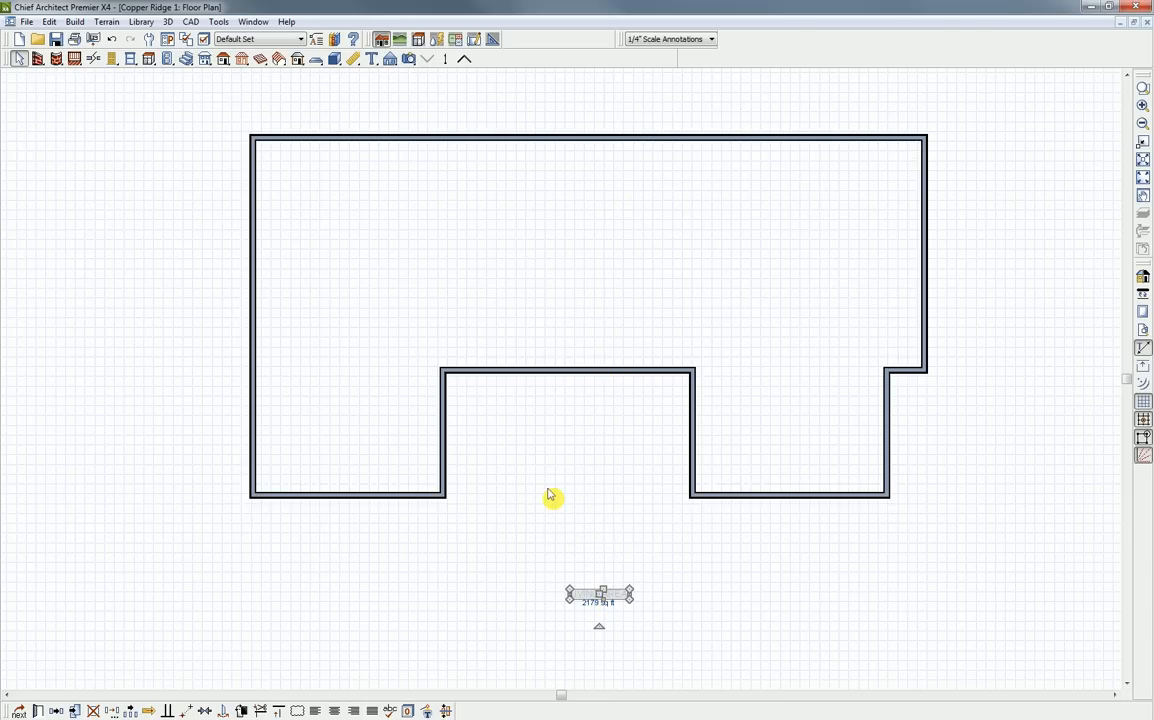
left_click(352, 62)
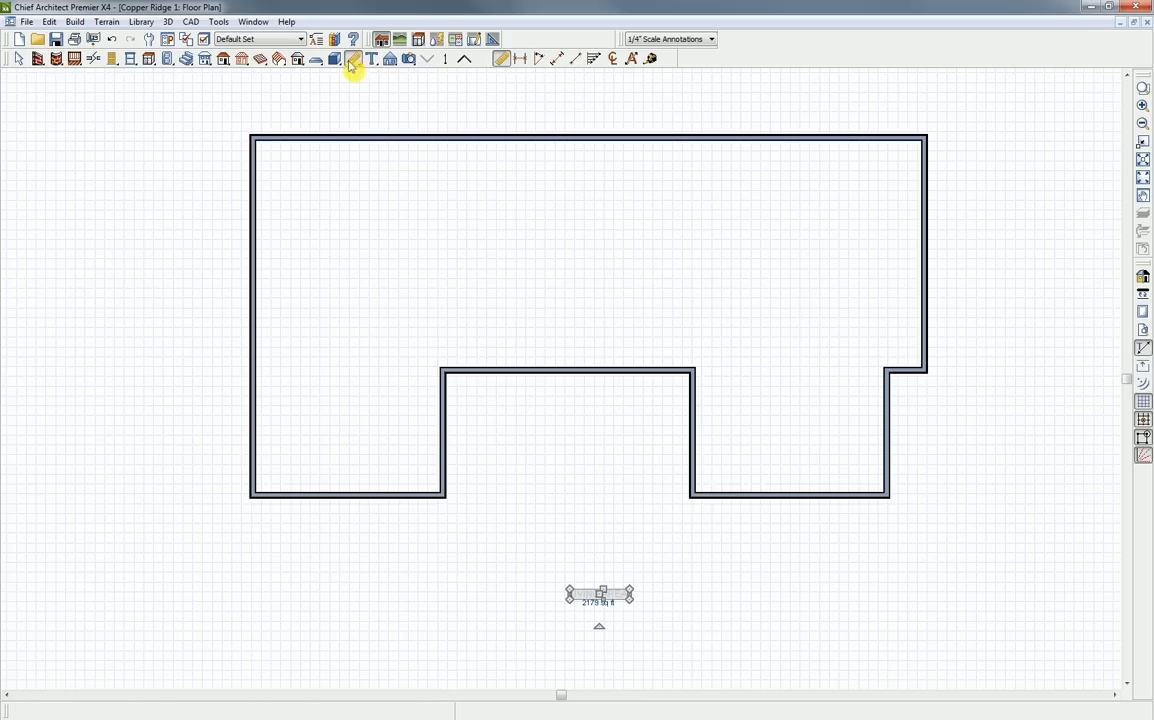
left_click(634, 62)
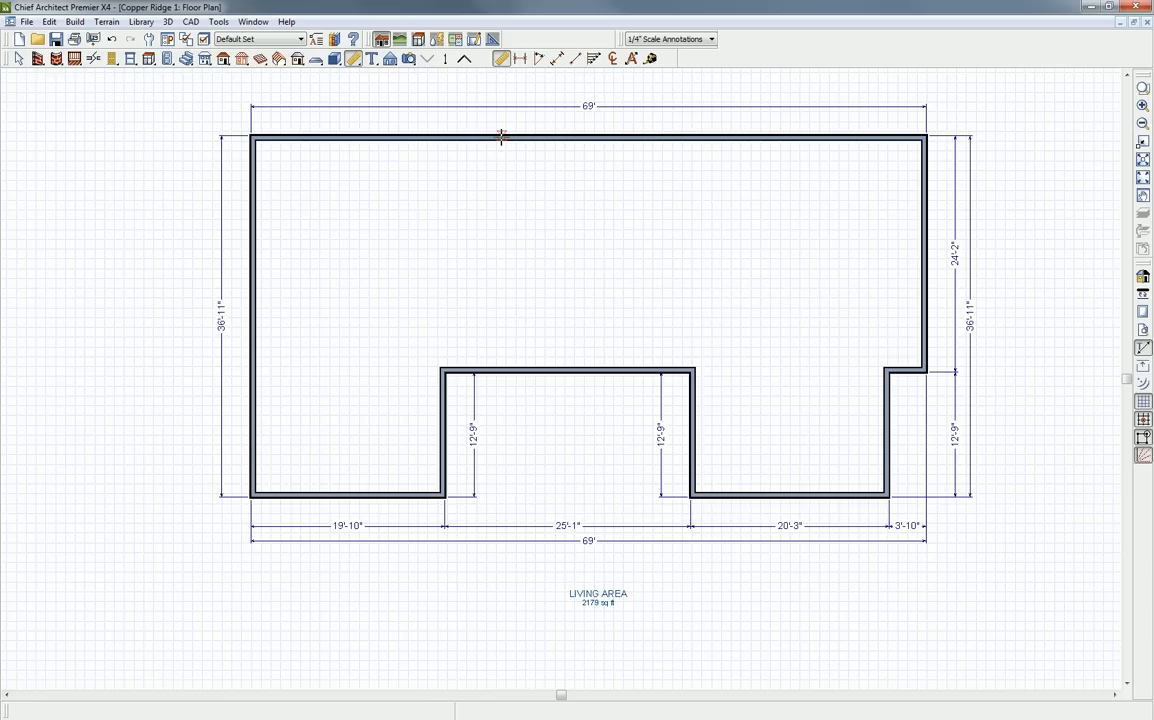
key("space")
Move the short notch wall at the right corner to 28' from the rear wall
left_click(910, 372)
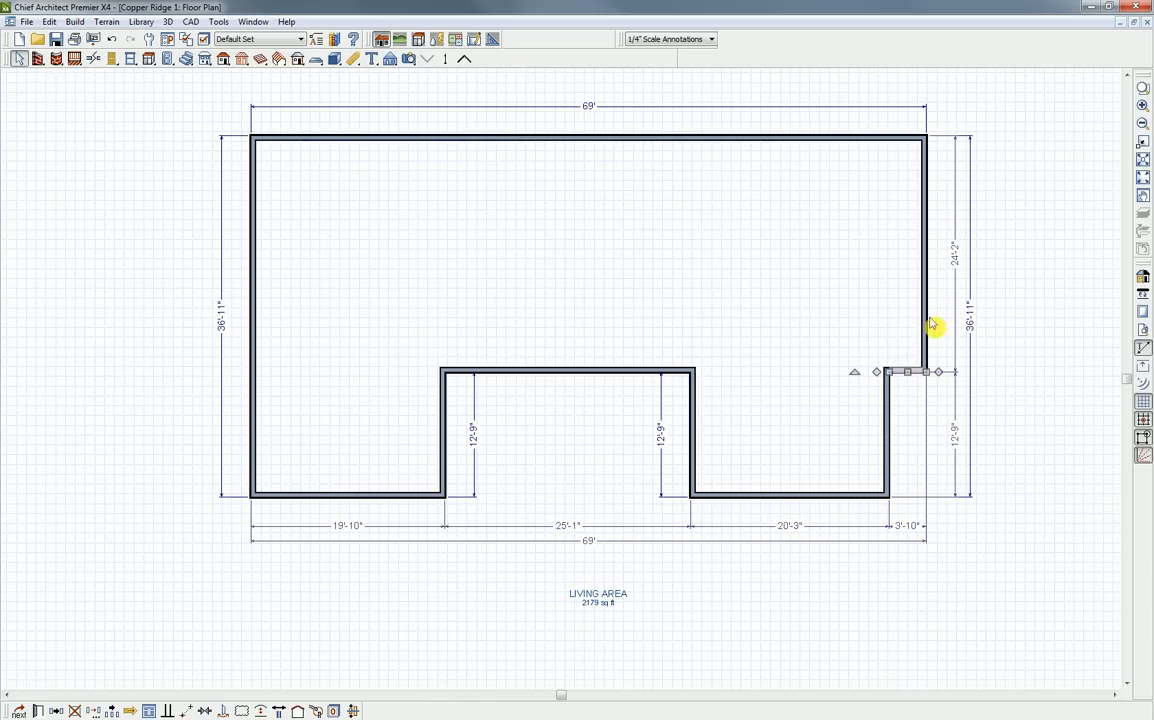
left_click(956, 257)
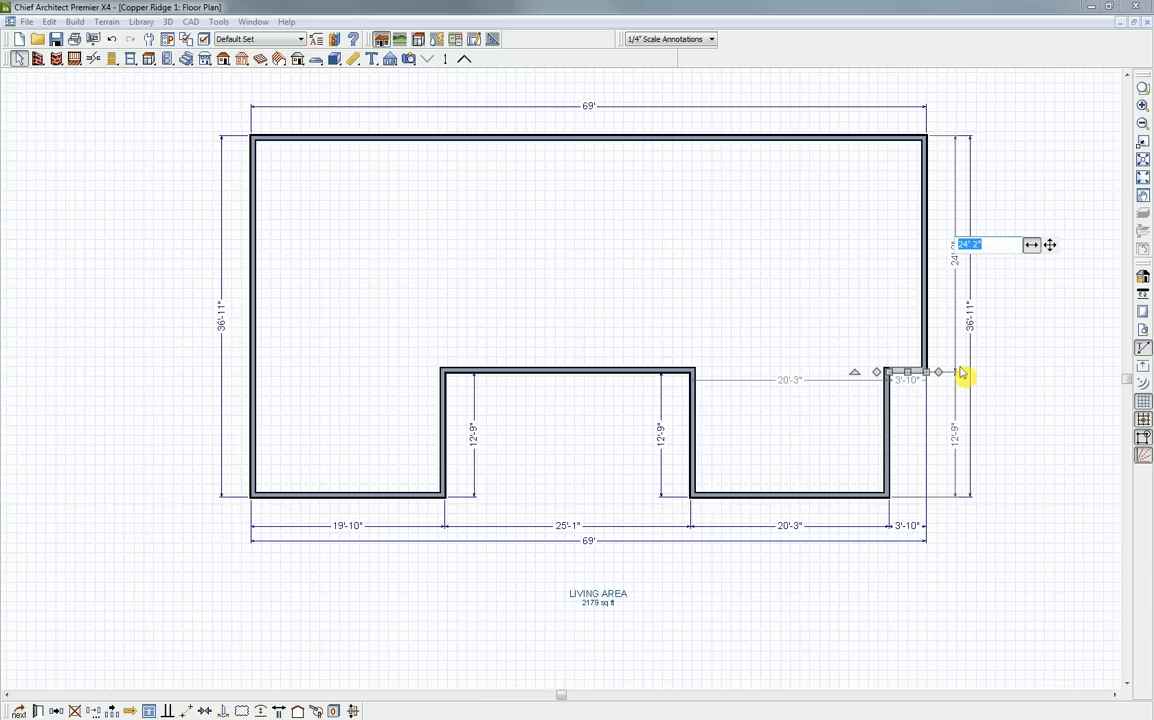
type("28")
key("Return")
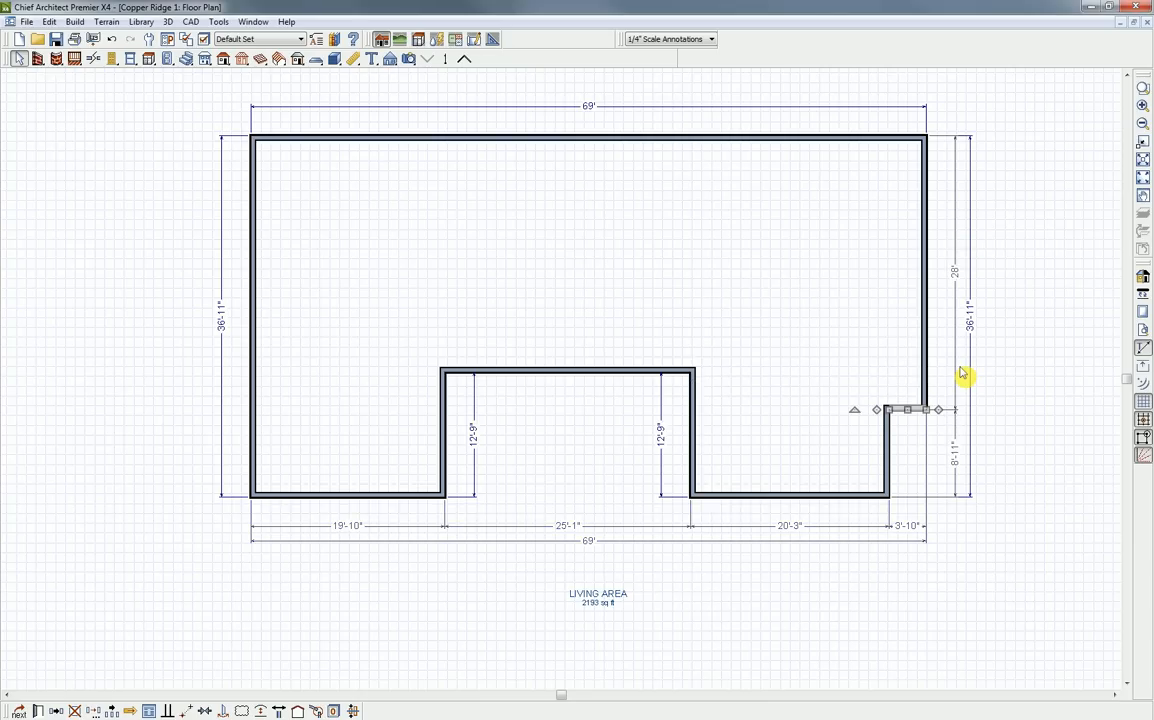
Move the right wing's front wall to 12' from the notch wall
left_click(830, 496)
left_click(954, 458)
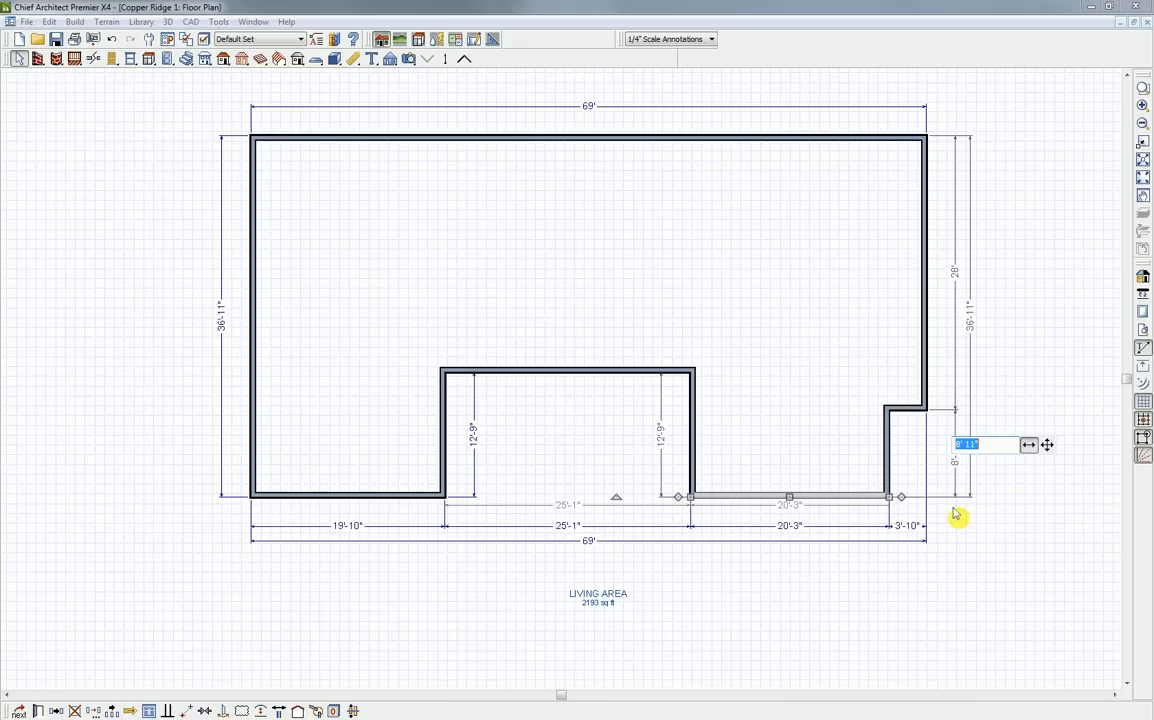
type("12'")
key("Return")
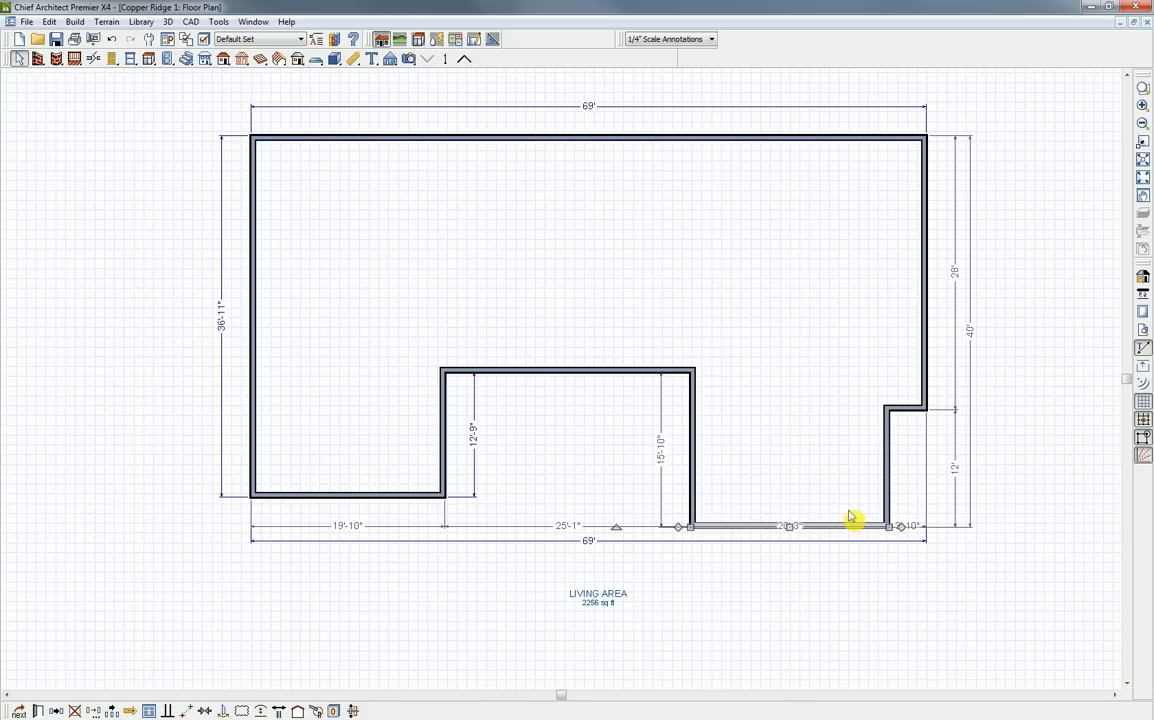
Set the right wing's front width to 20' by moving its inner side wall
left_click(693, 458)
left_click(792, 527)
type("20")
key("Return")
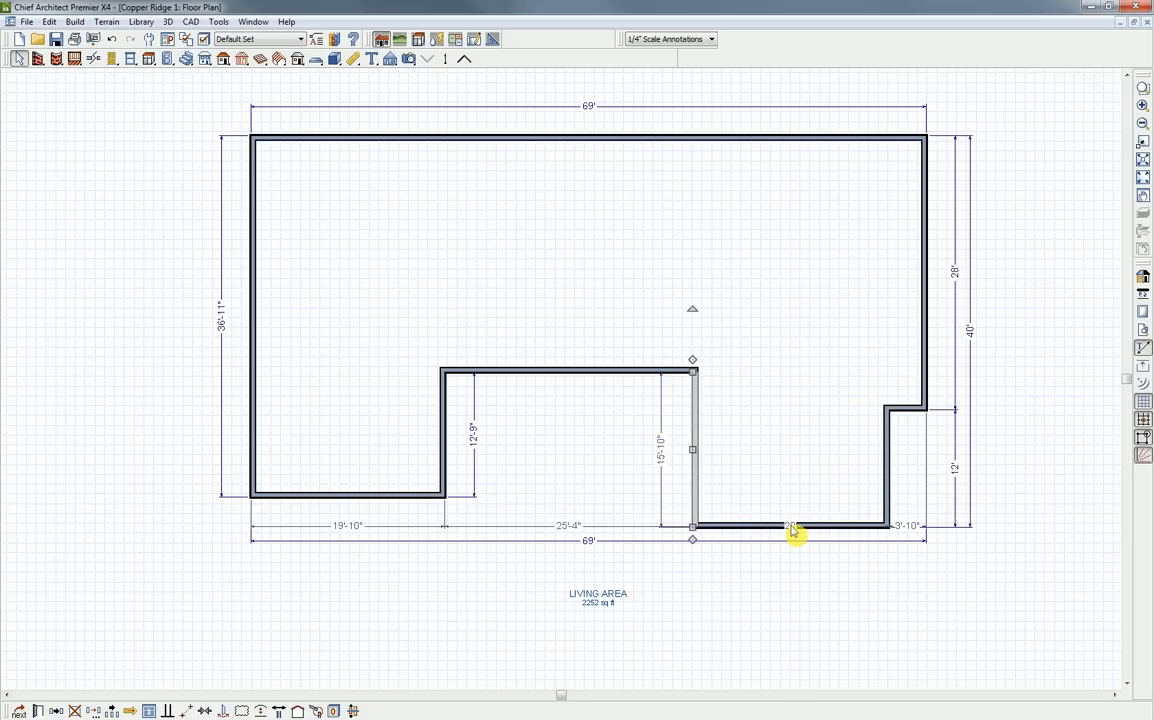
Set the notch width to 4' by moving the right wing's outer side wall
left_click(888, 476)
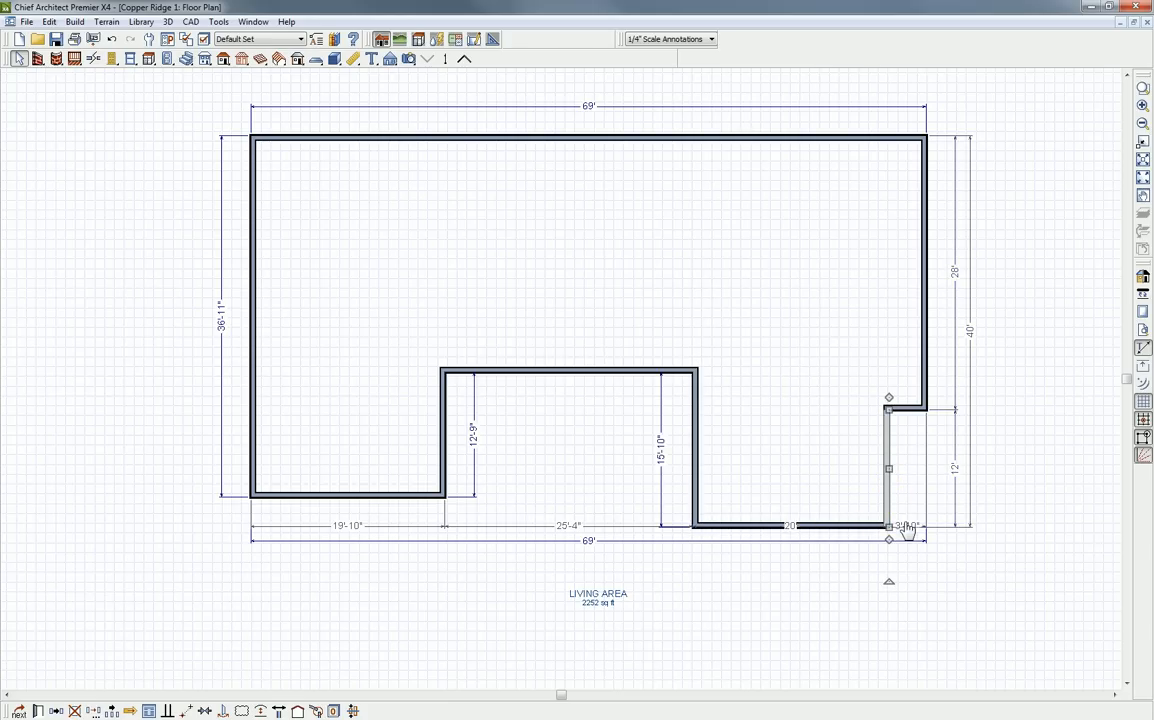
left_click(907, 530)
type("4")
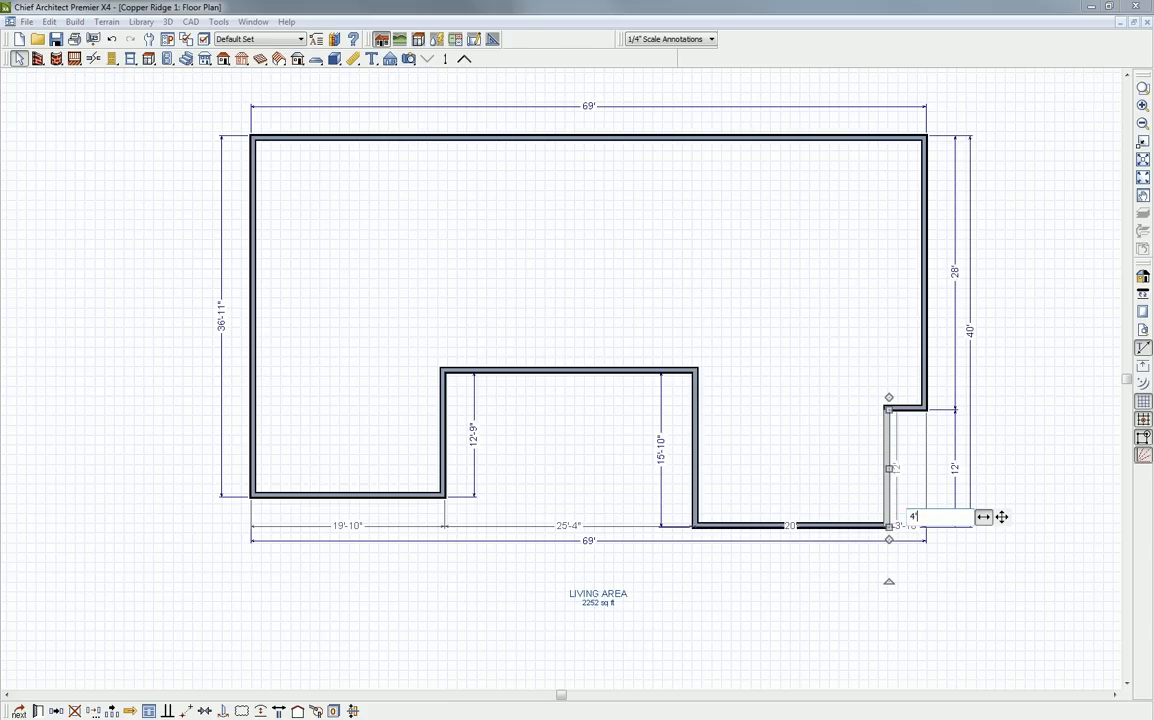
key("Return")
Readjust the right wing's inner side wall so the wing's front width is 20'
left_click(695, 473)
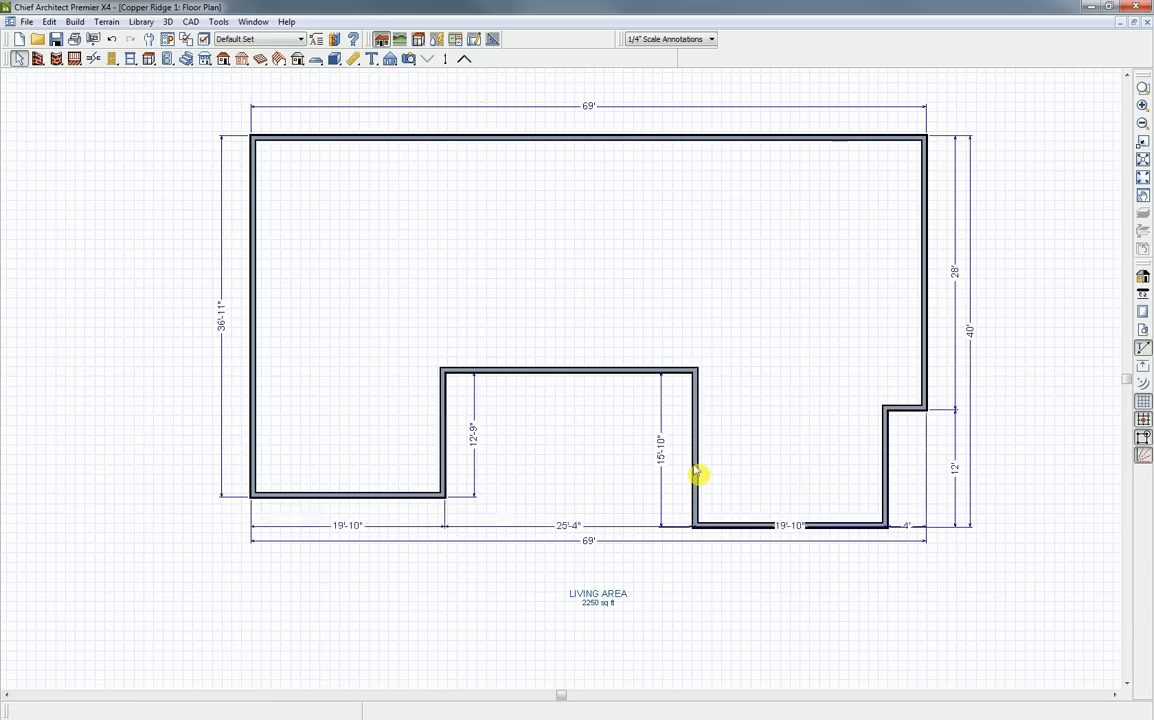
left_click(788, 526)
type("20")
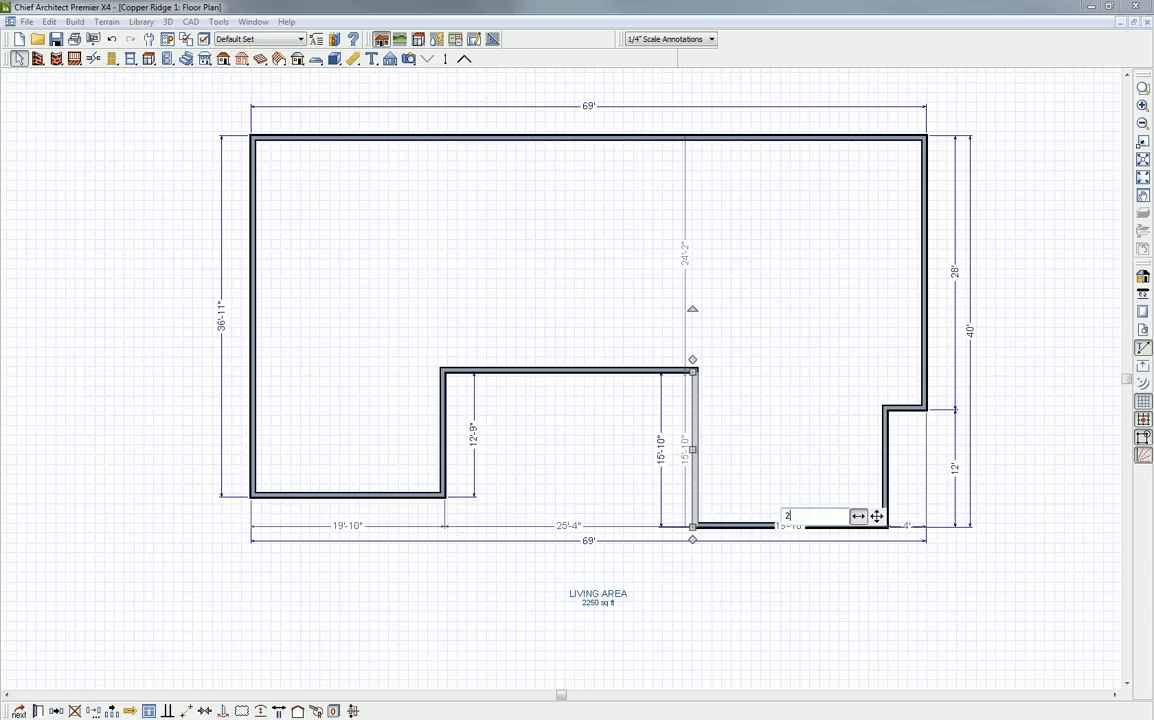
key("Return")
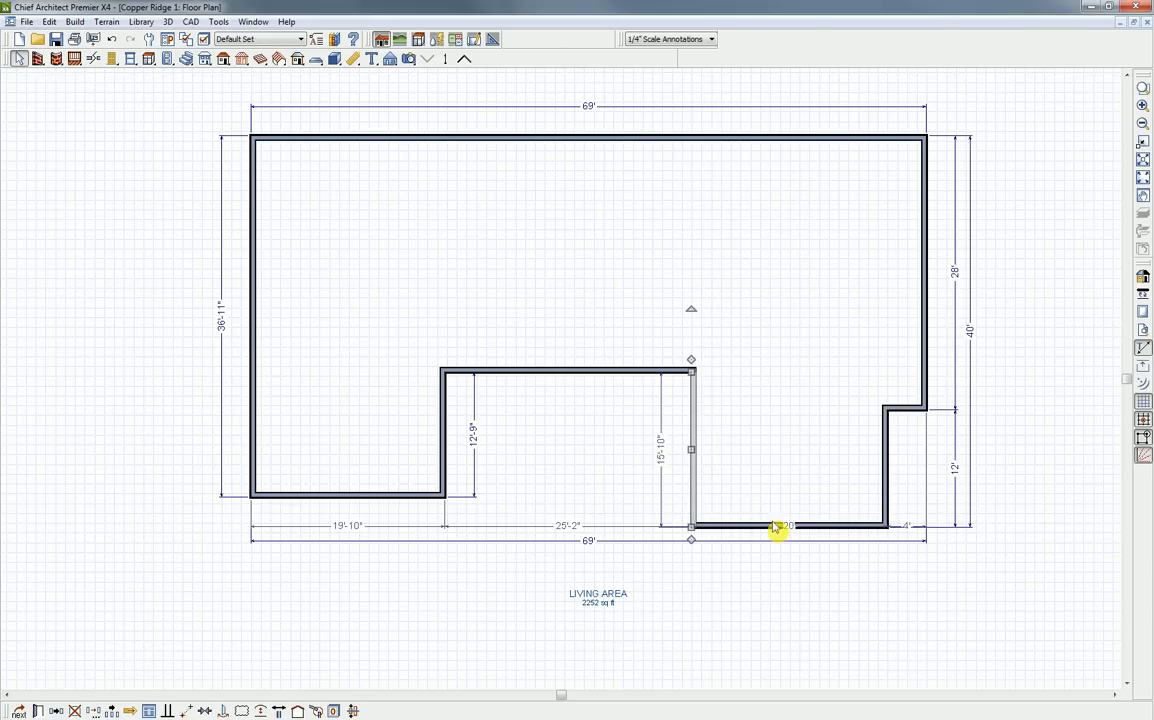
Move the recessed middle front wall to 12' behind the right wing's front wall
left_click(600, 372)
left_click(661, 460)
type("12")
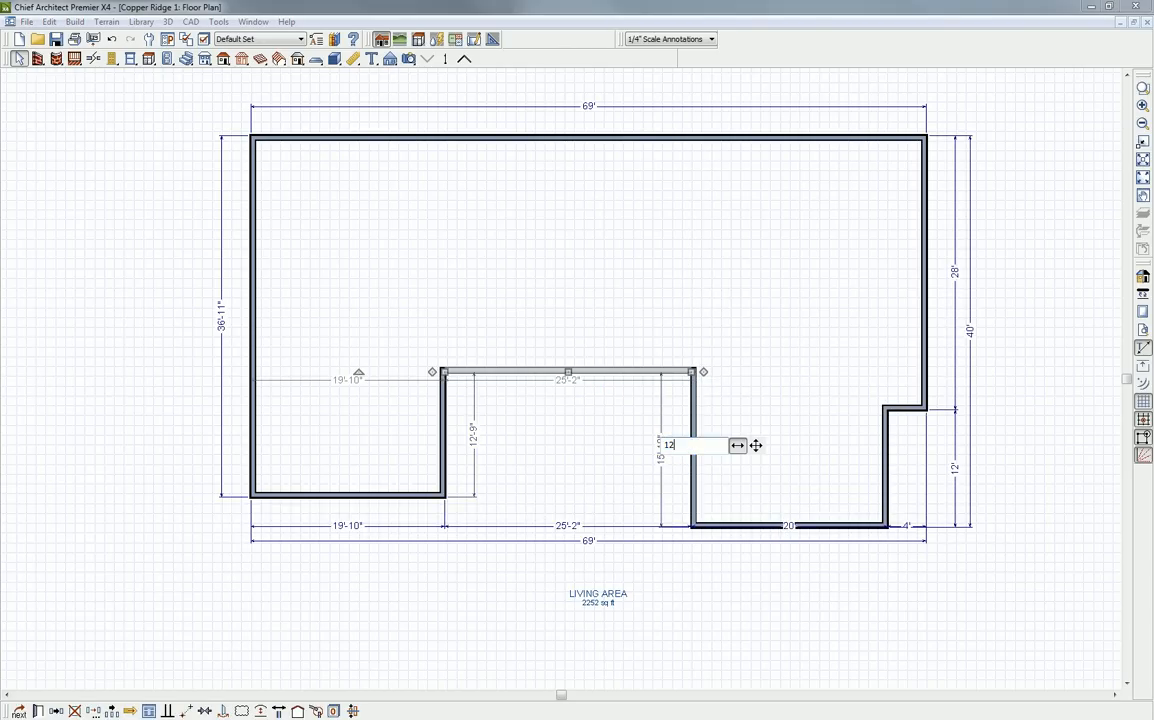
key("Return")
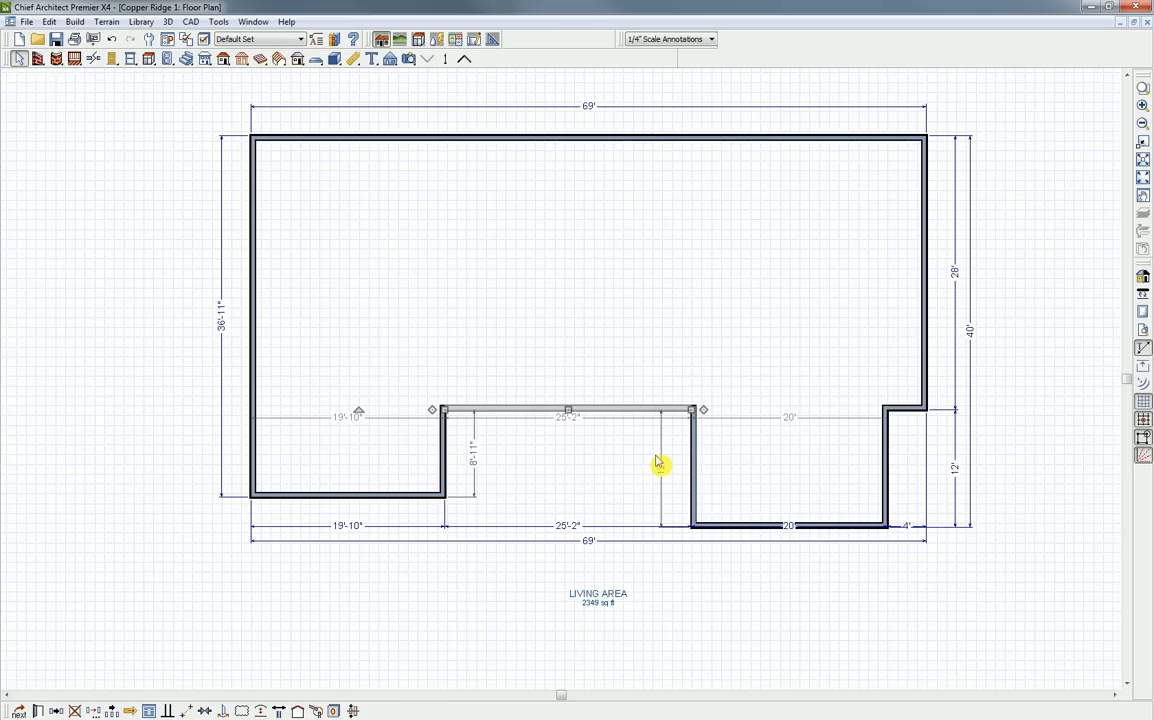
Move the left wing's front wall so it projects 12' from the recessed middle wall
left_click(396, 494)
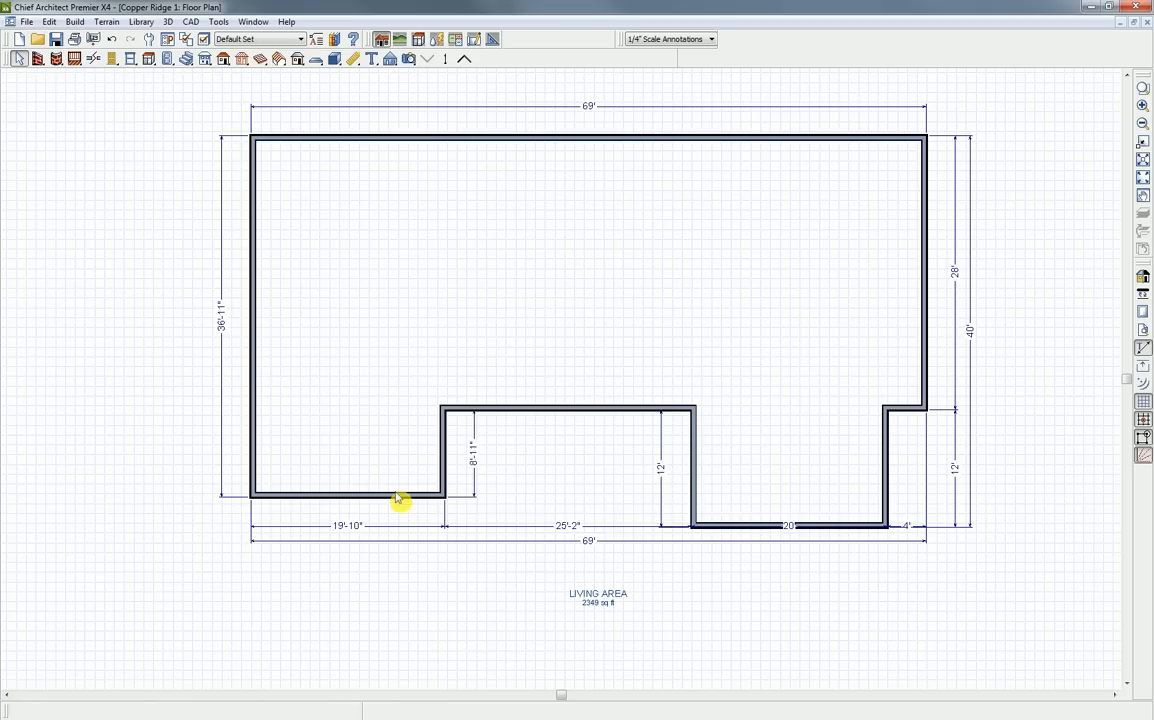
left_click(396, 495)
left_click(474, 458)
type("12")
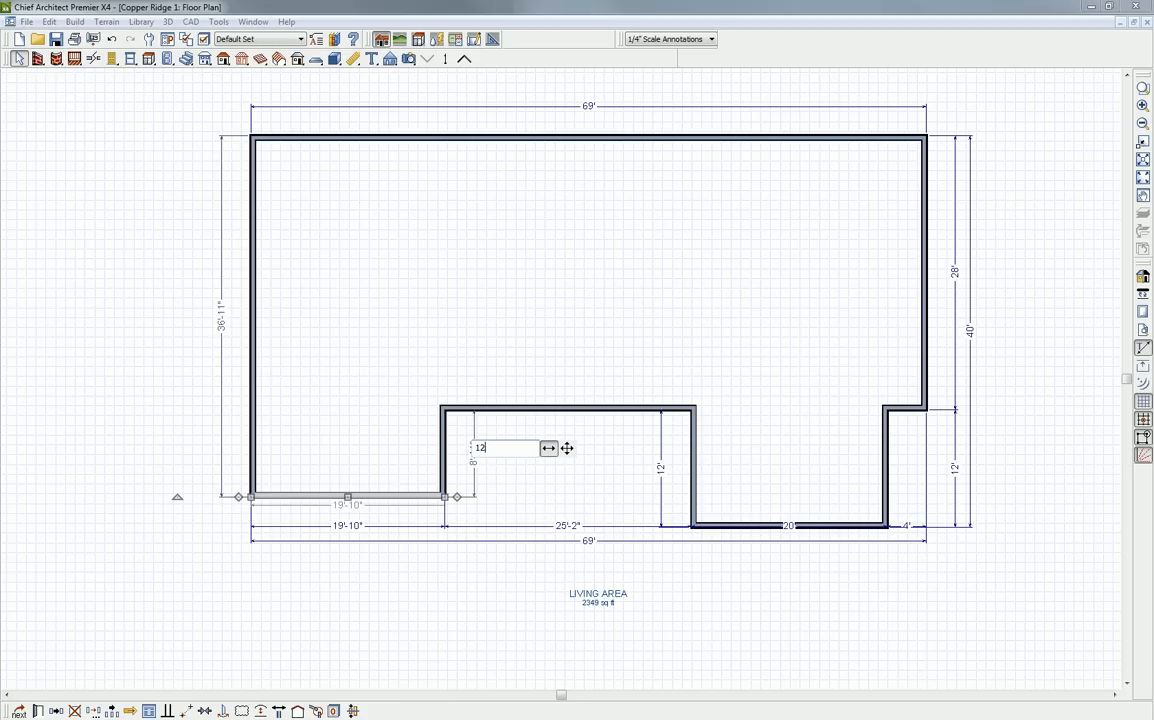
key("Return")
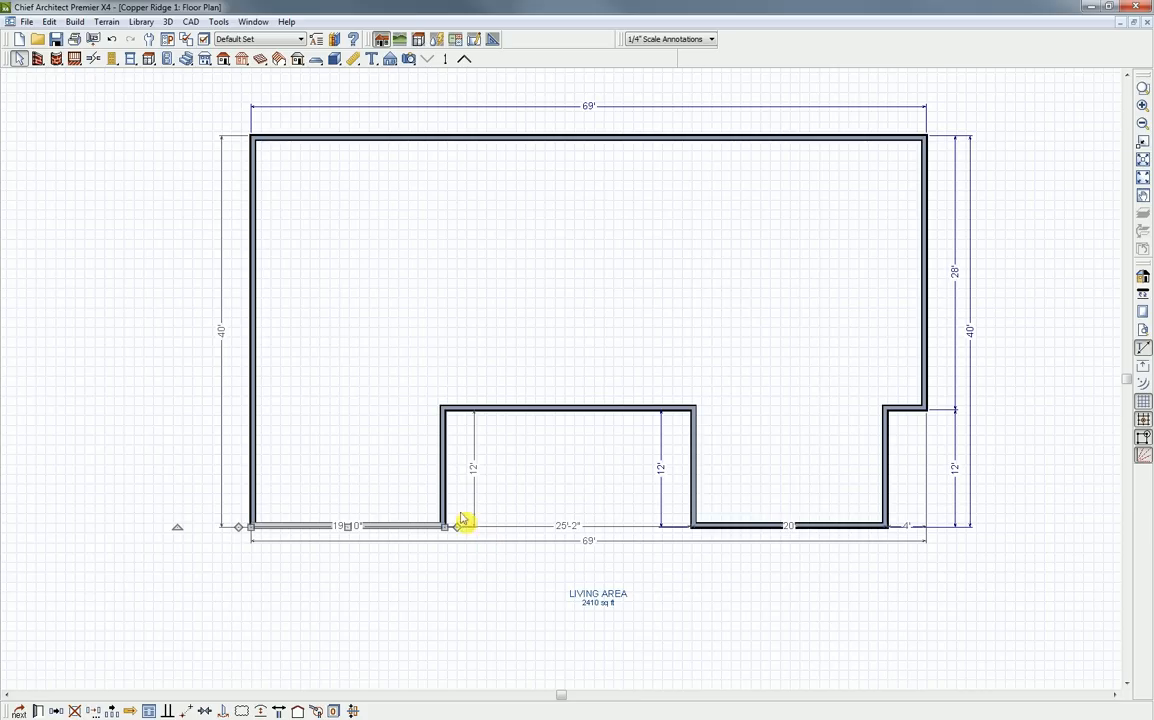
Set the opening between the two front wings to 25' by moving the left wing's inner side wall
left_click(443, 479)
left_click(570, 525)
type("1")
key("BackSpace")
type("25")
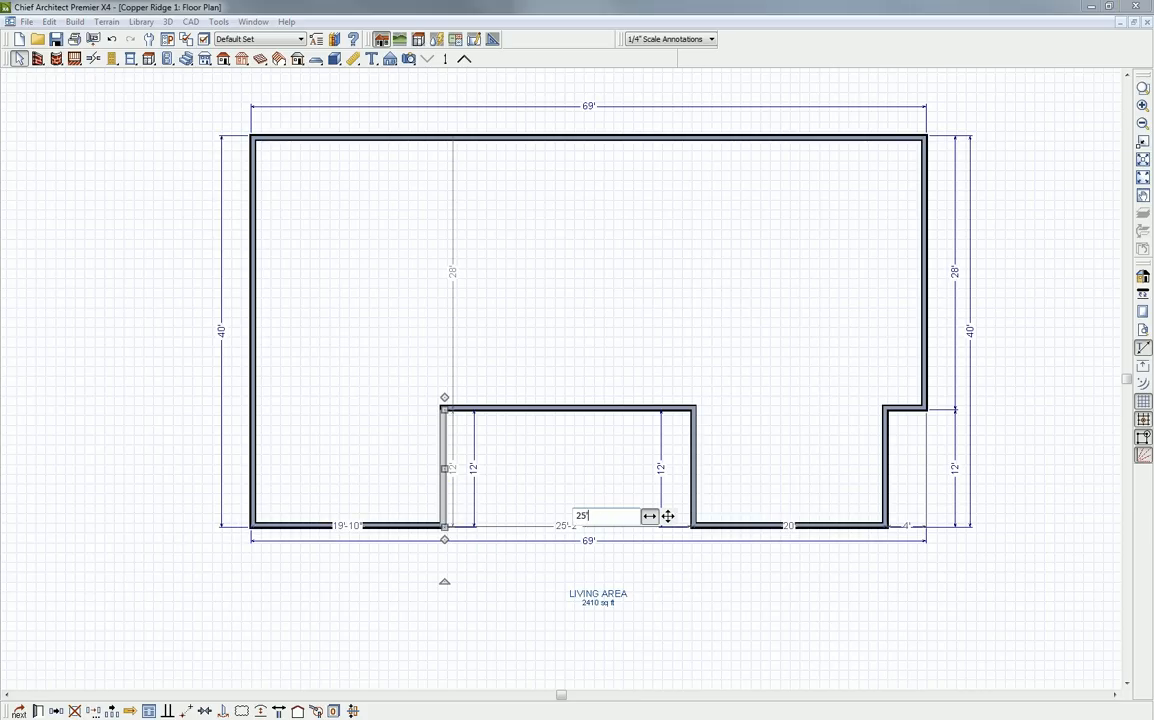
key("Return")
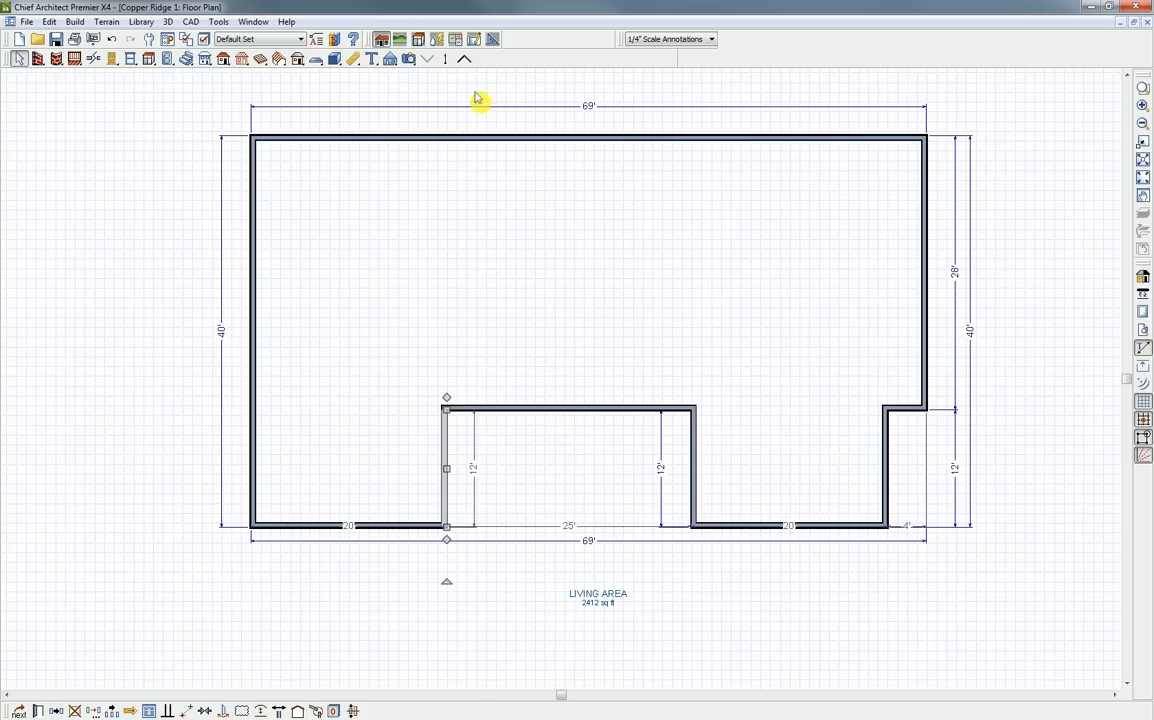
Regenerate the automatic exterior dimensions and nudge the segmented front dimension line slightly closer to the house
left_click(354, 59)
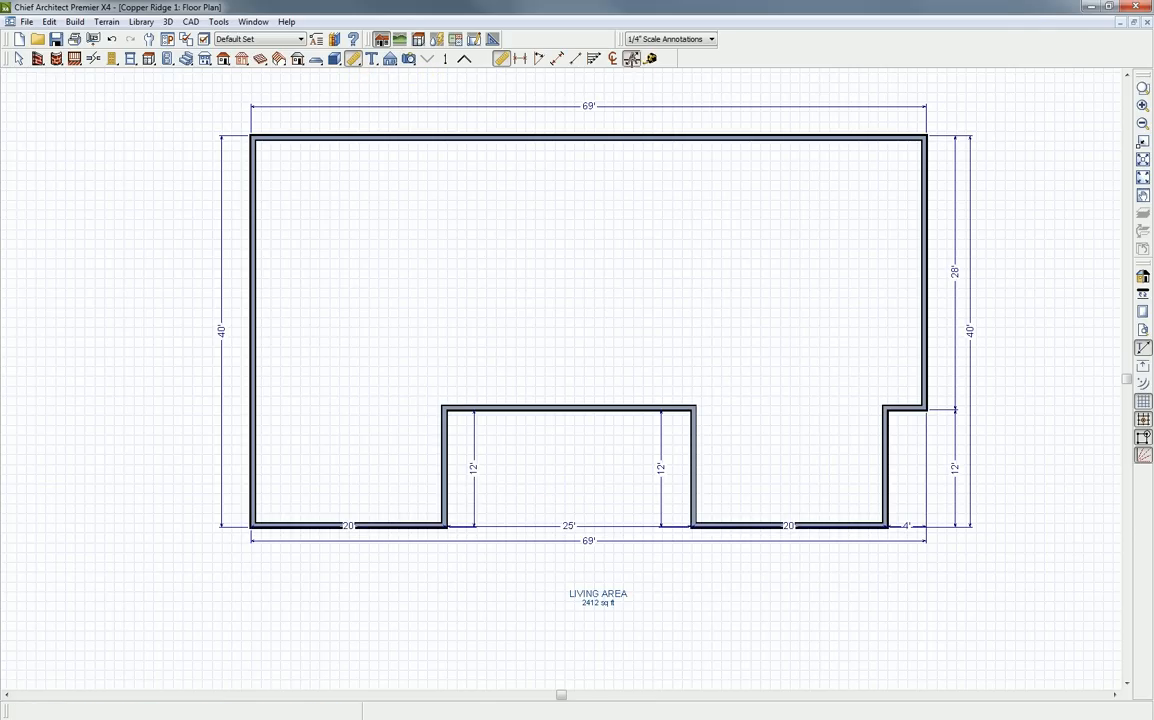
left_click(631, 58)
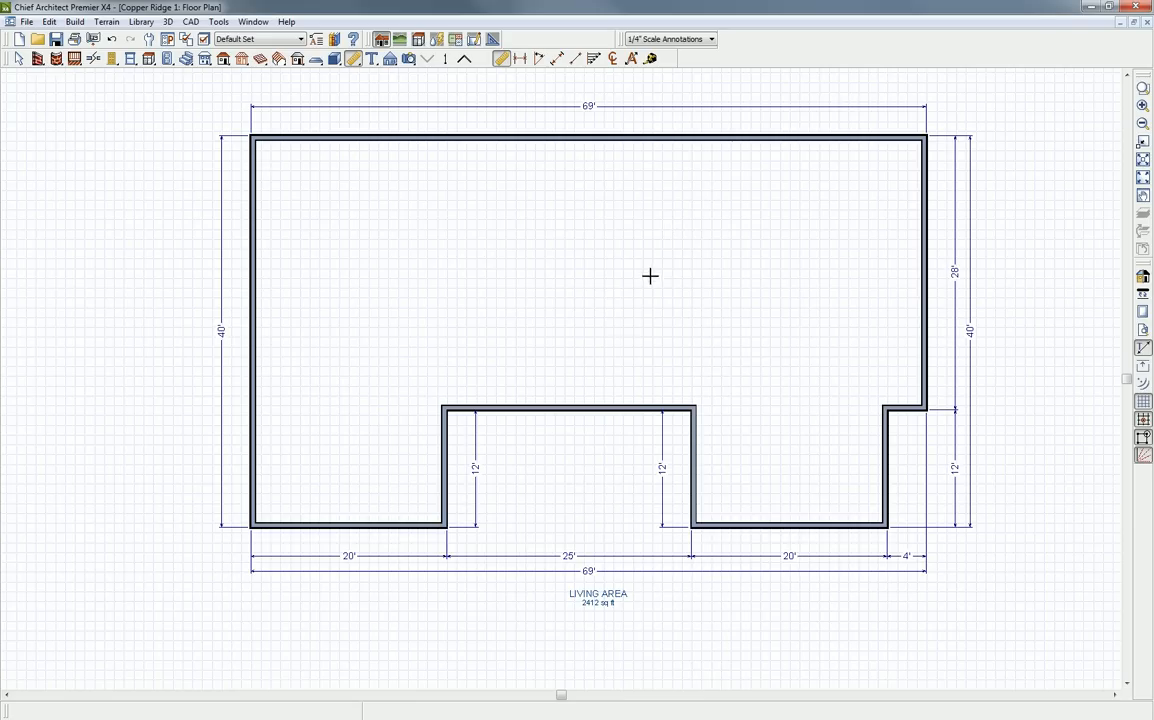
key("space")
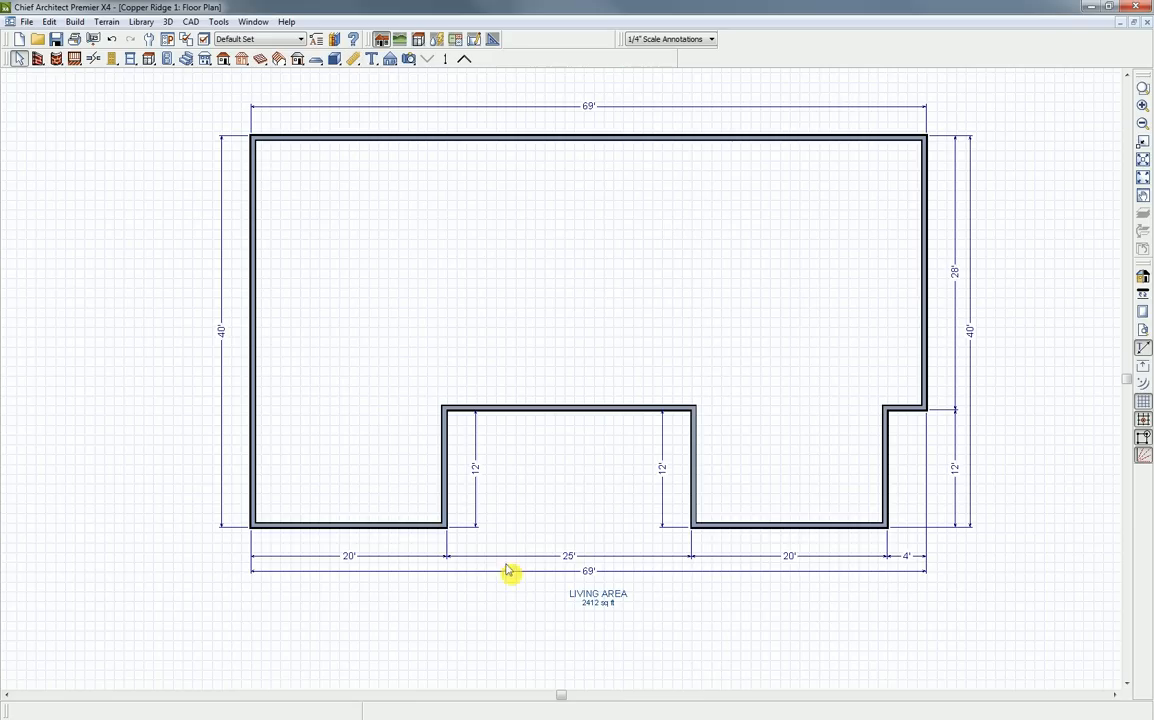
left_click(391, 556)
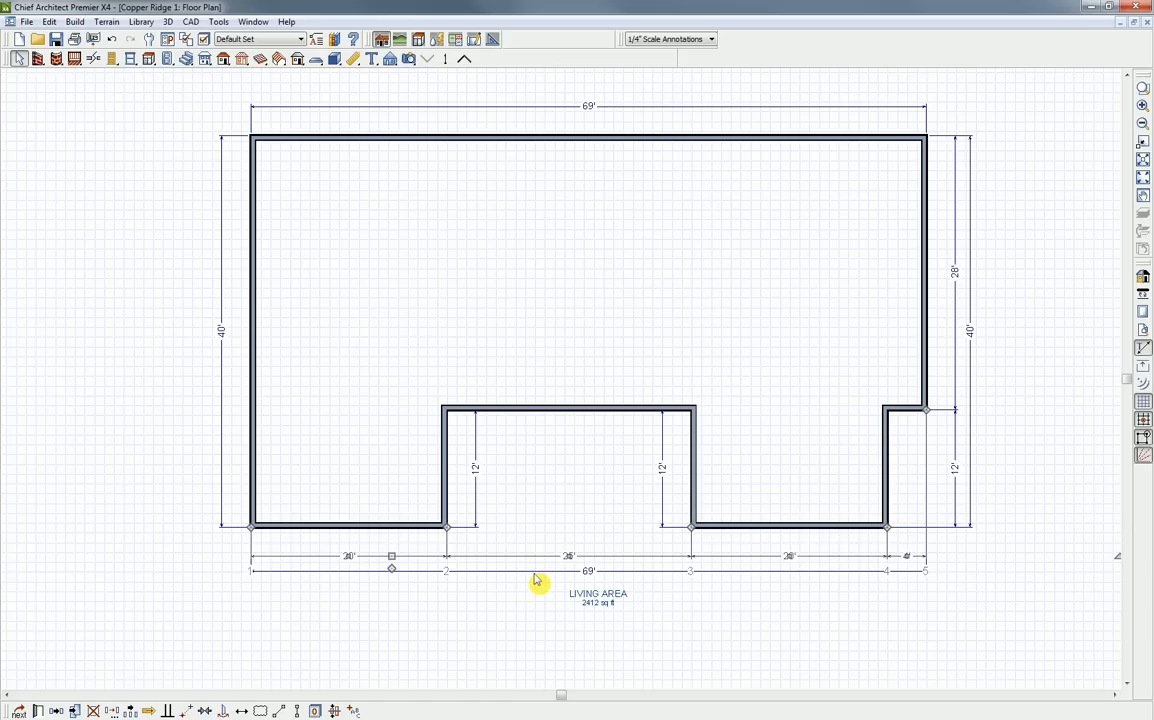
left_click_drag(391, 558, 394, 553)
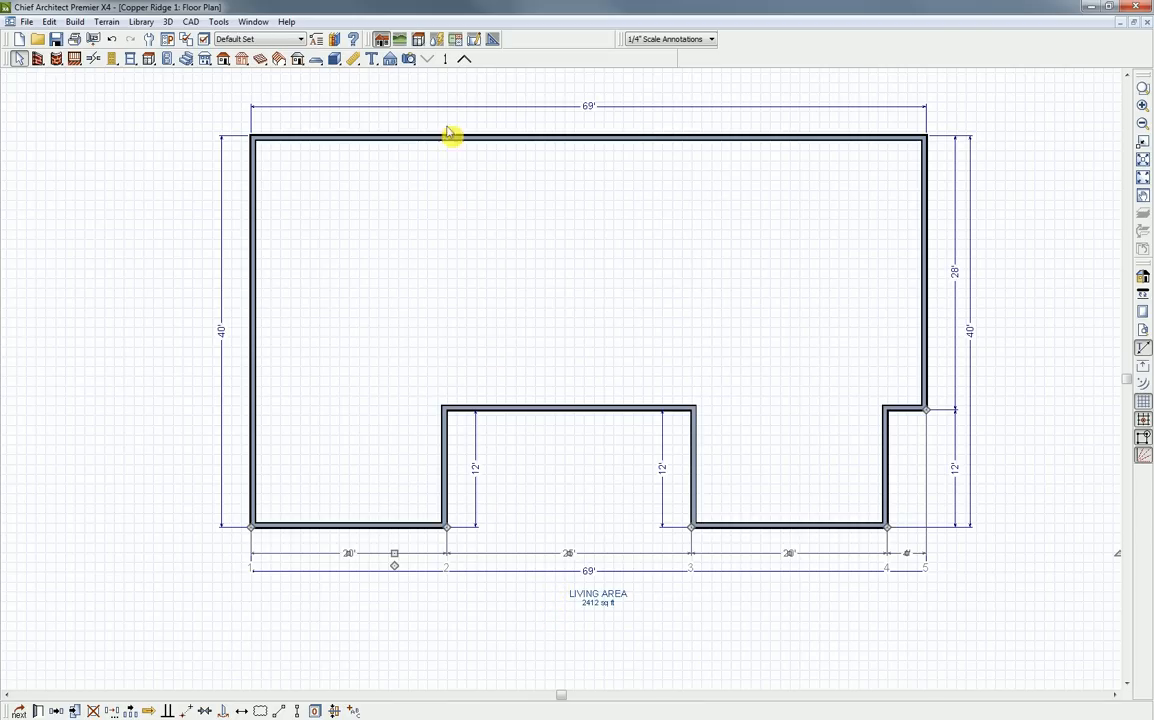
Create a Perspective Floor Overview of the house and view its recessed front closely
left_click(410, 60)
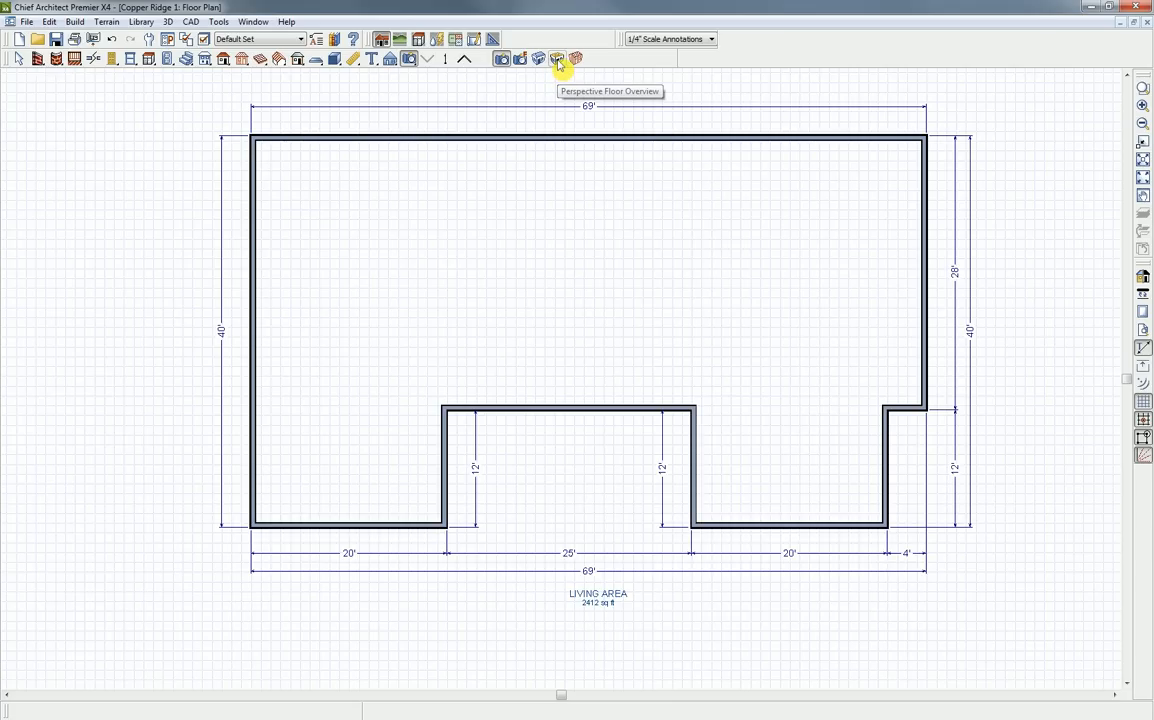
left_click(557, 60)
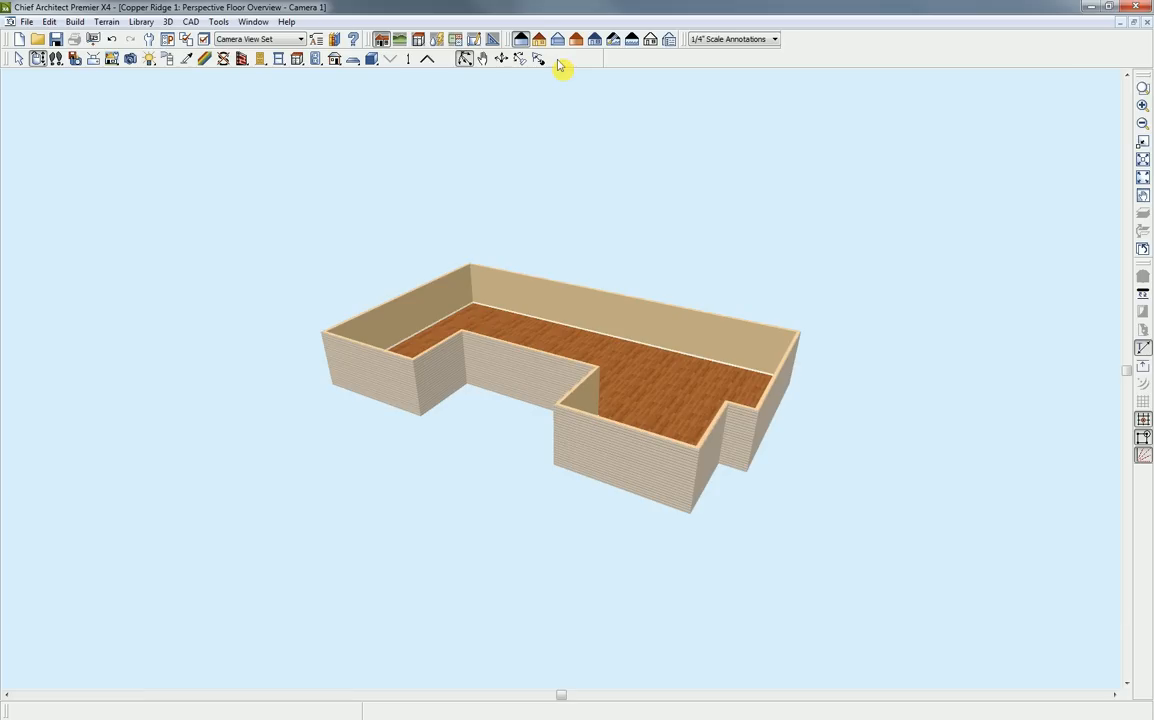
scroll(558, 362, "up", 5)
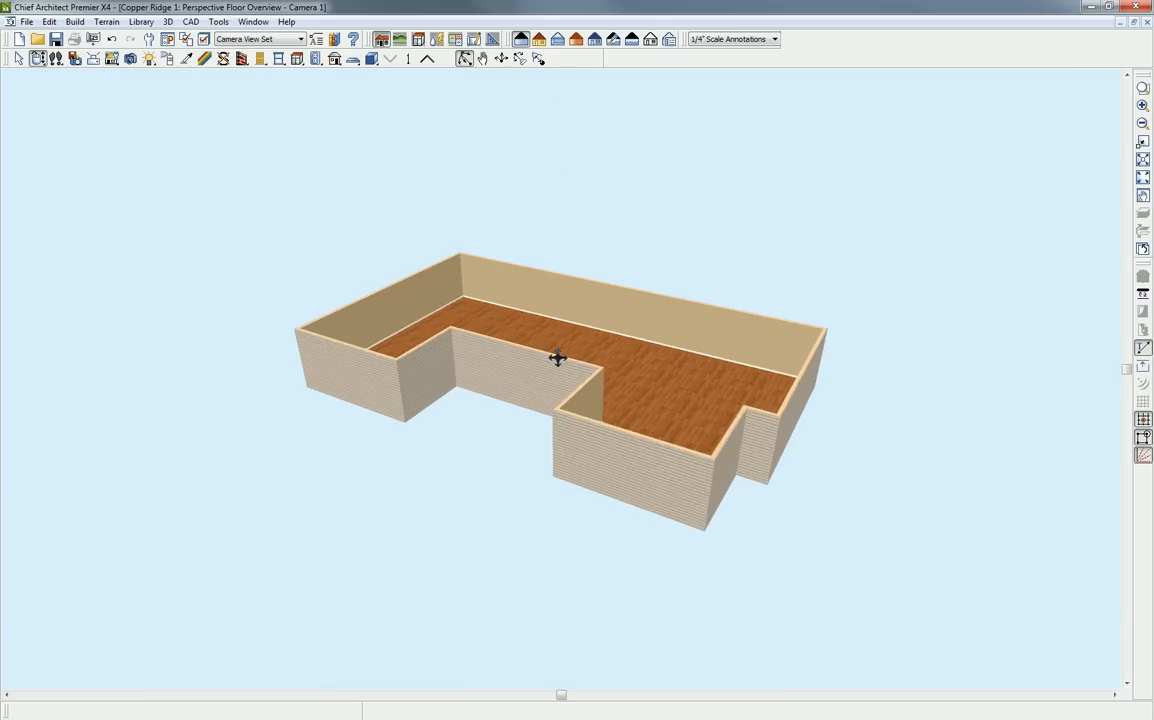
left_click_drag(557, 357, 614, 345)
scroll(580, 353, "up", 4)
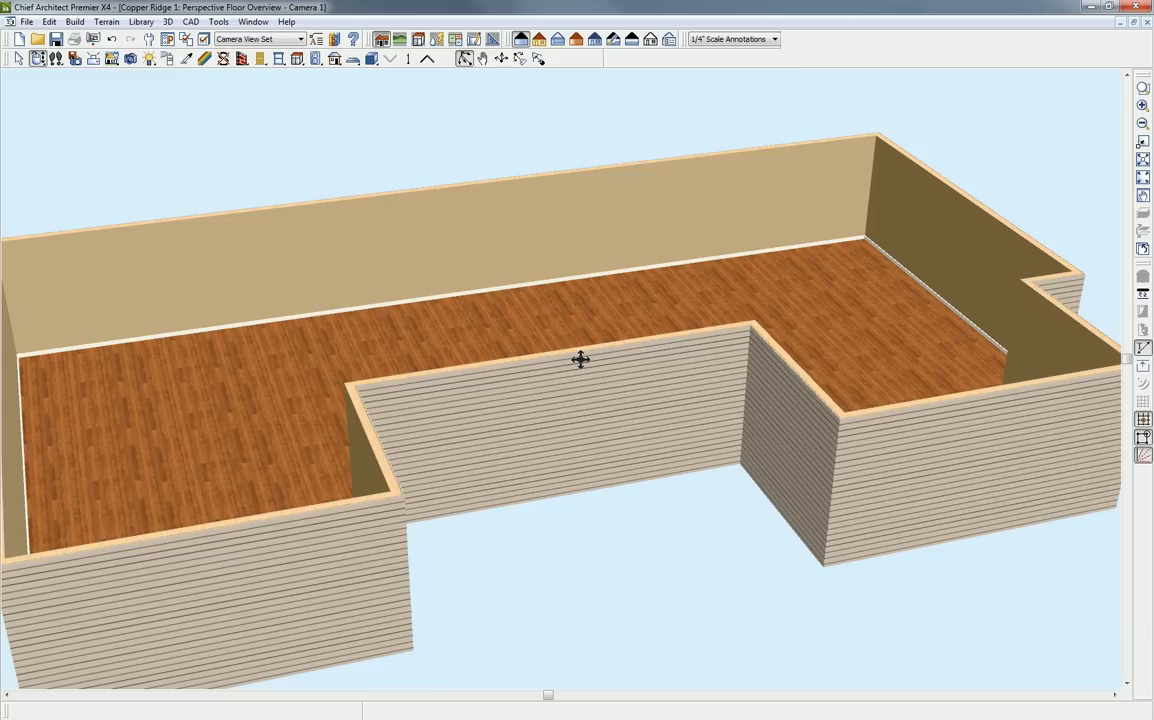
Tile the perspective overview and the floor plan vertically, with the whole house outline enlarged in the plan view
left_click(252, 21)
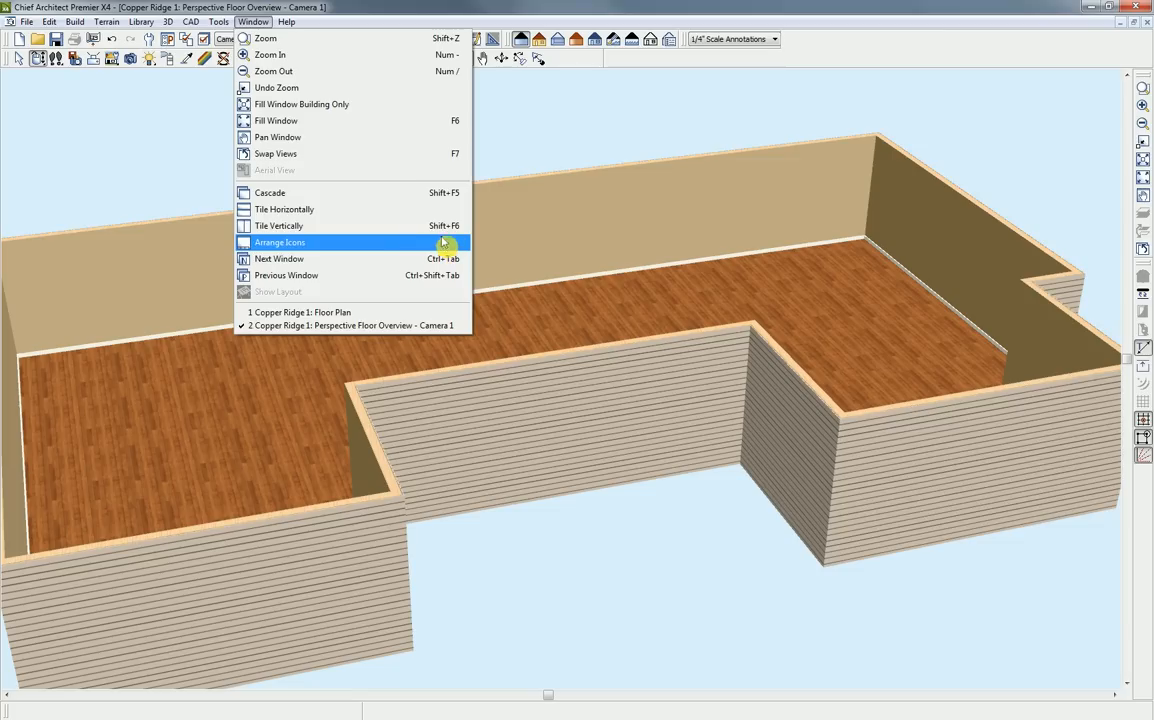
left_click(296, 230)
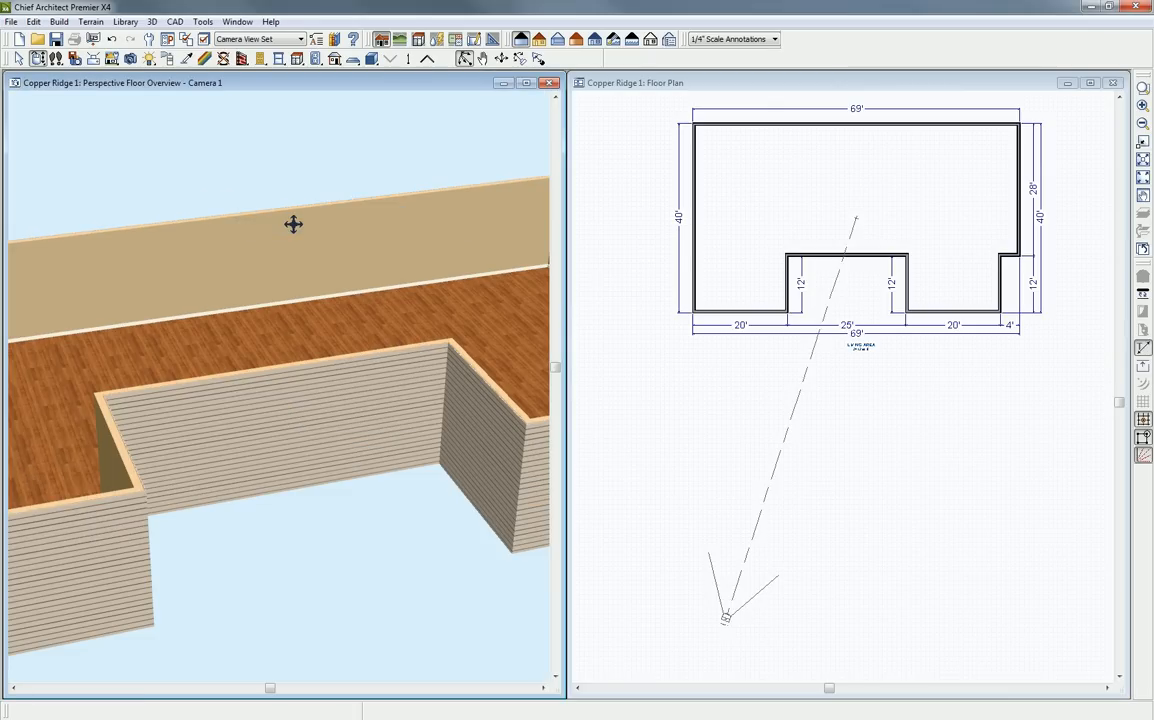
scroll(268, 276, "down", 2)
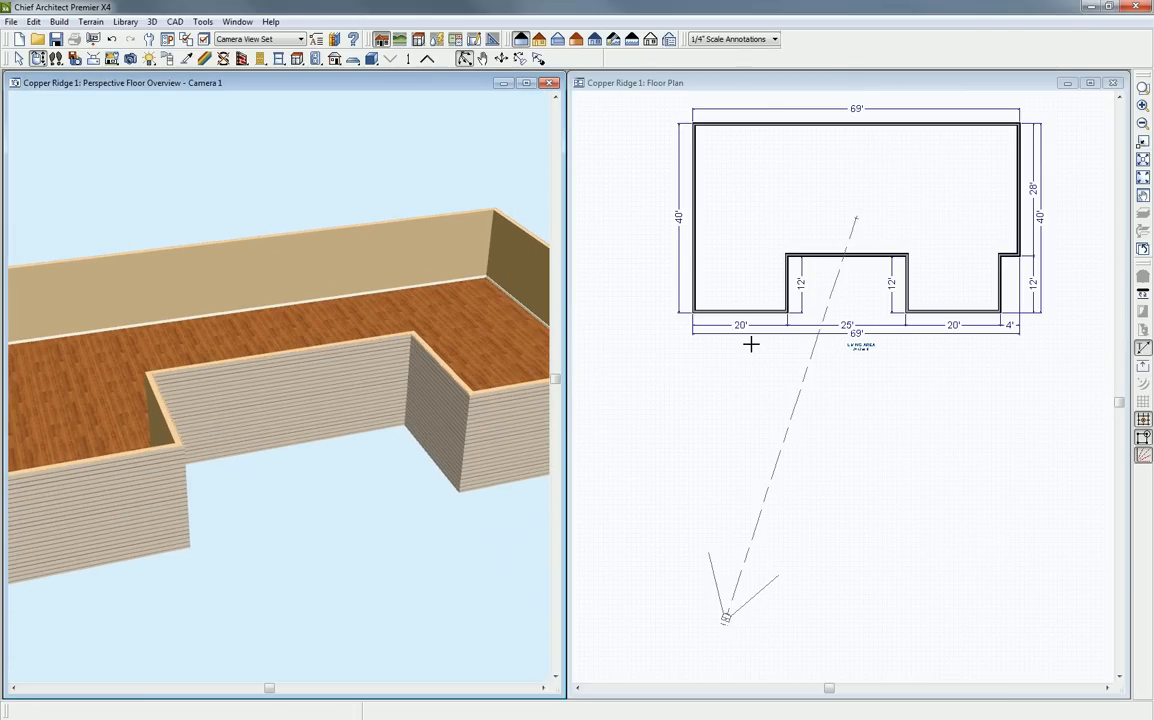
middle_click_drag(879, 410, 878, 495)
scroll(883, 384, "up", 2)
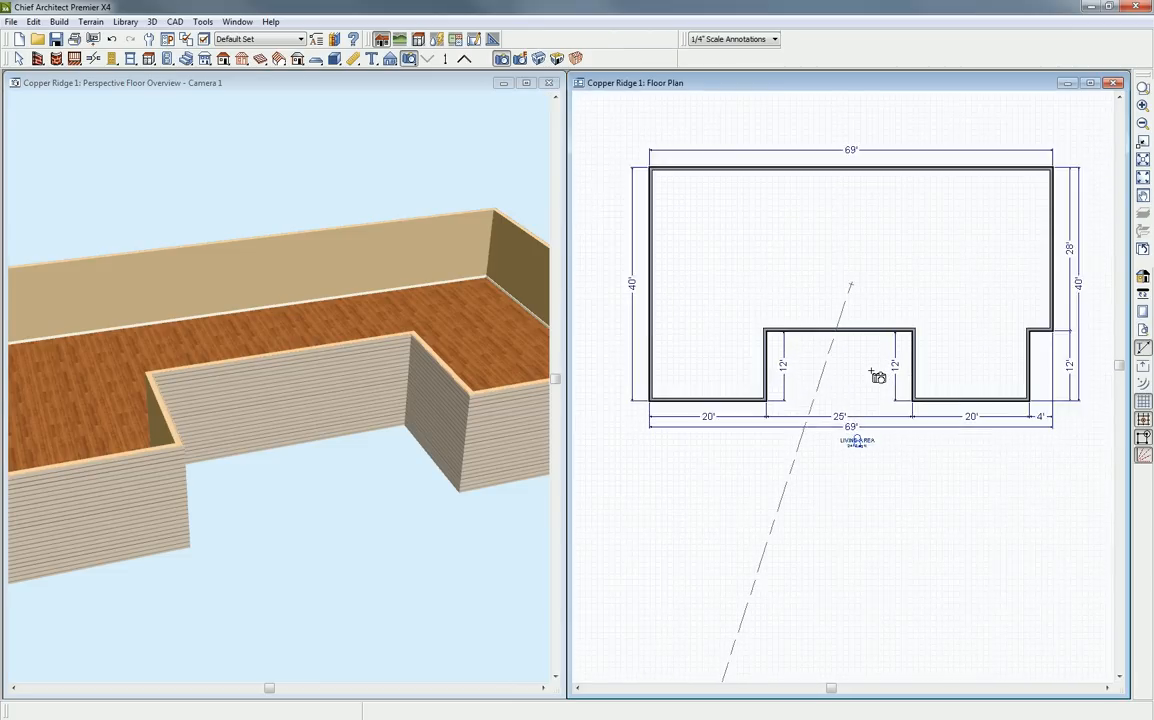
middle_click_drag(883, 384, 881, 448)
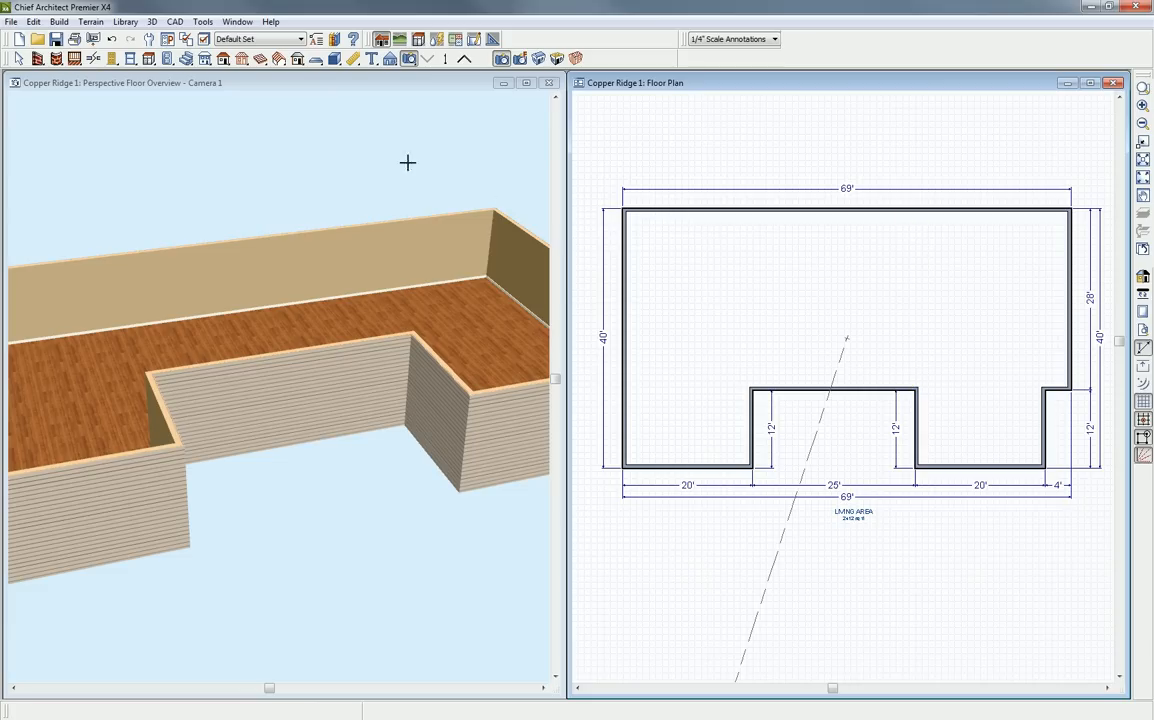
Draw a straight interior wall from the right inner corner of the front recess to the back exterior wall
left_click(37, 58)
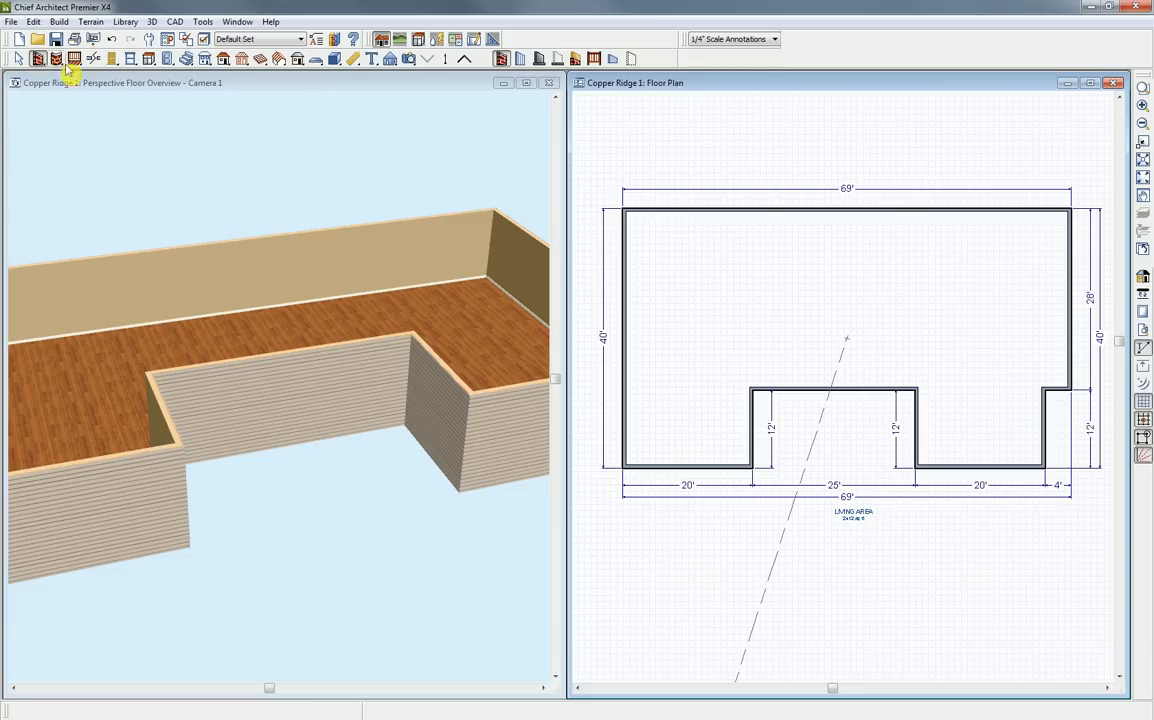
left_click(520, 58)
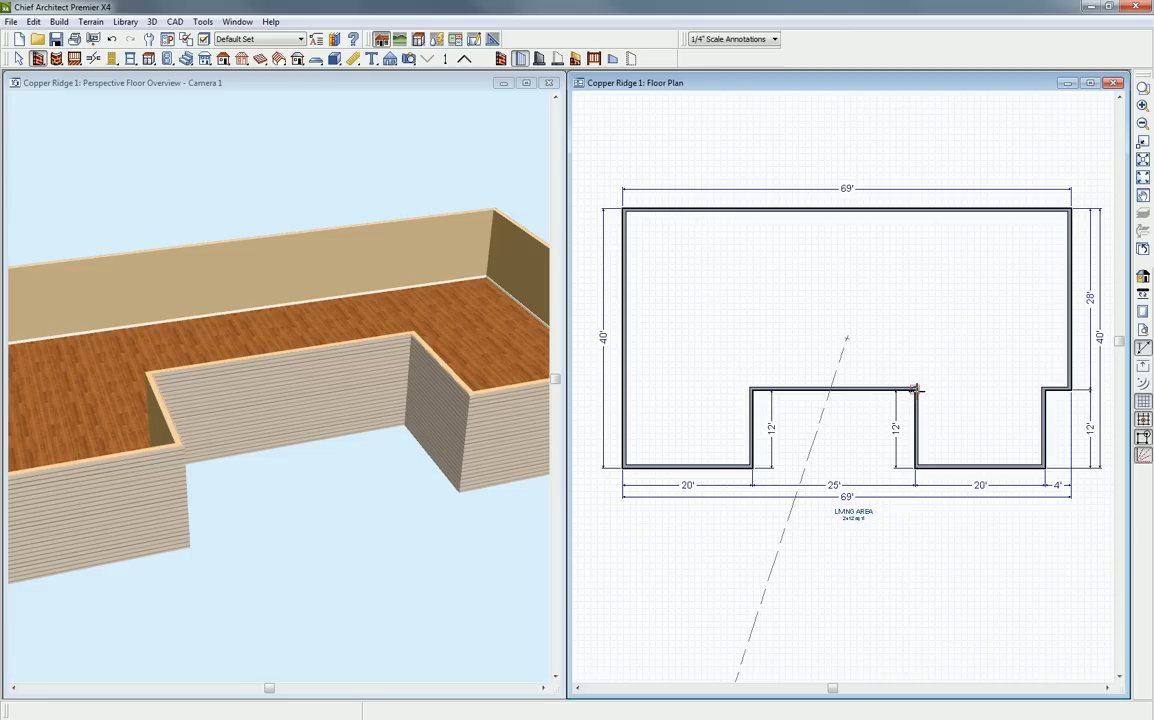
left_click_drag(914, 390, 913, 208)
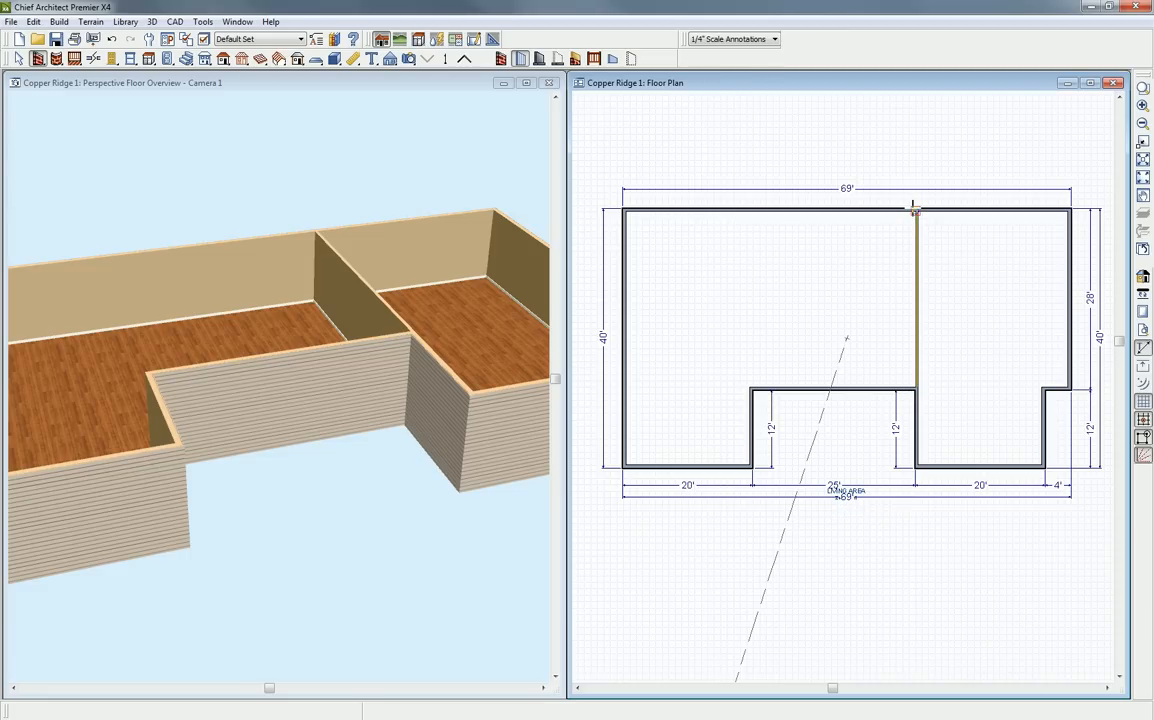
key("space")
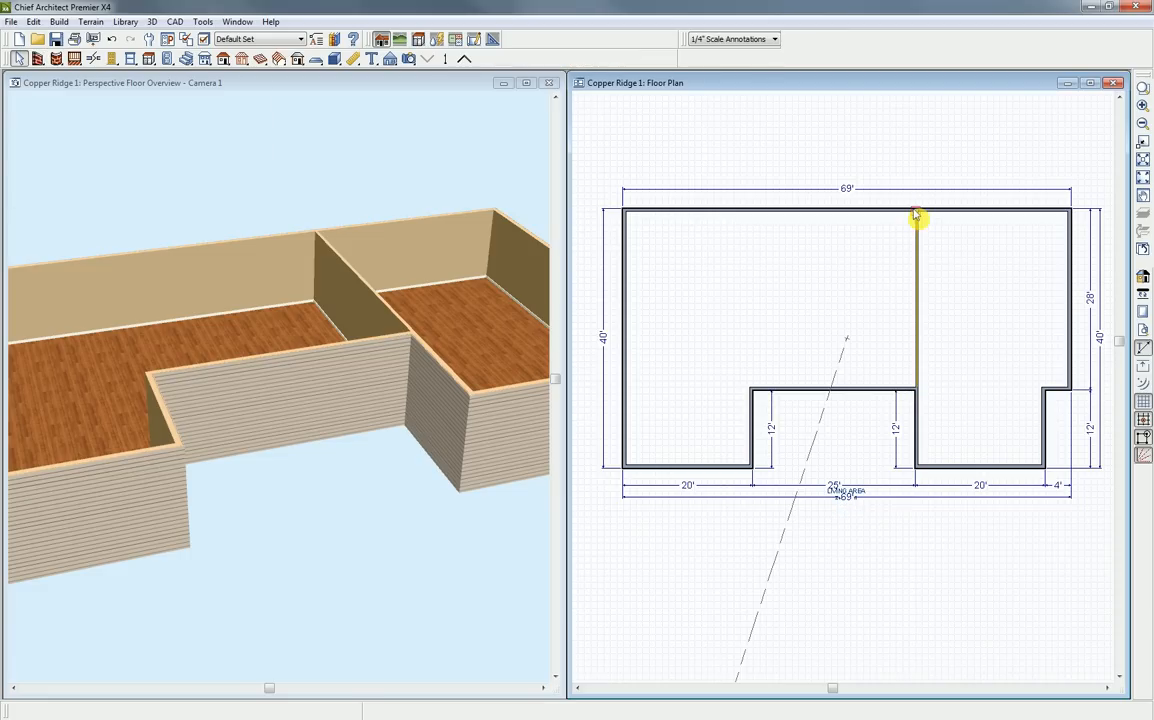
Examine the new interior wall's specification, the available wall types and the layer definition of Interior-4
double_click(917, 273)
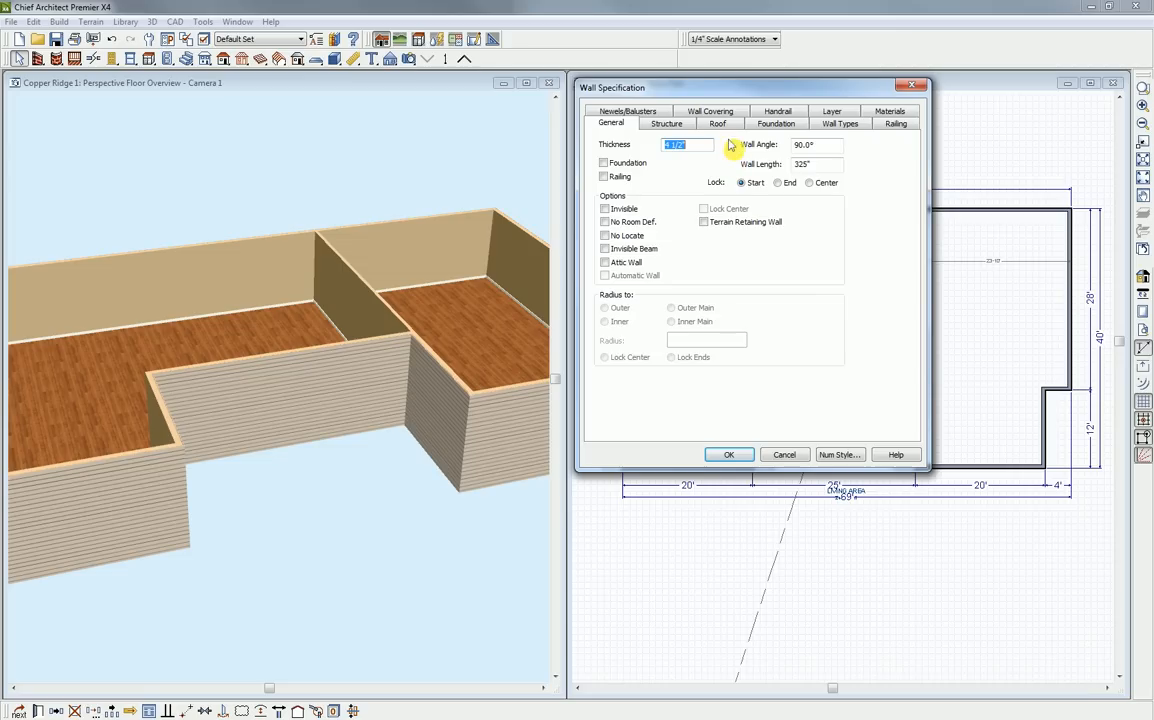
left_click(840, 124)
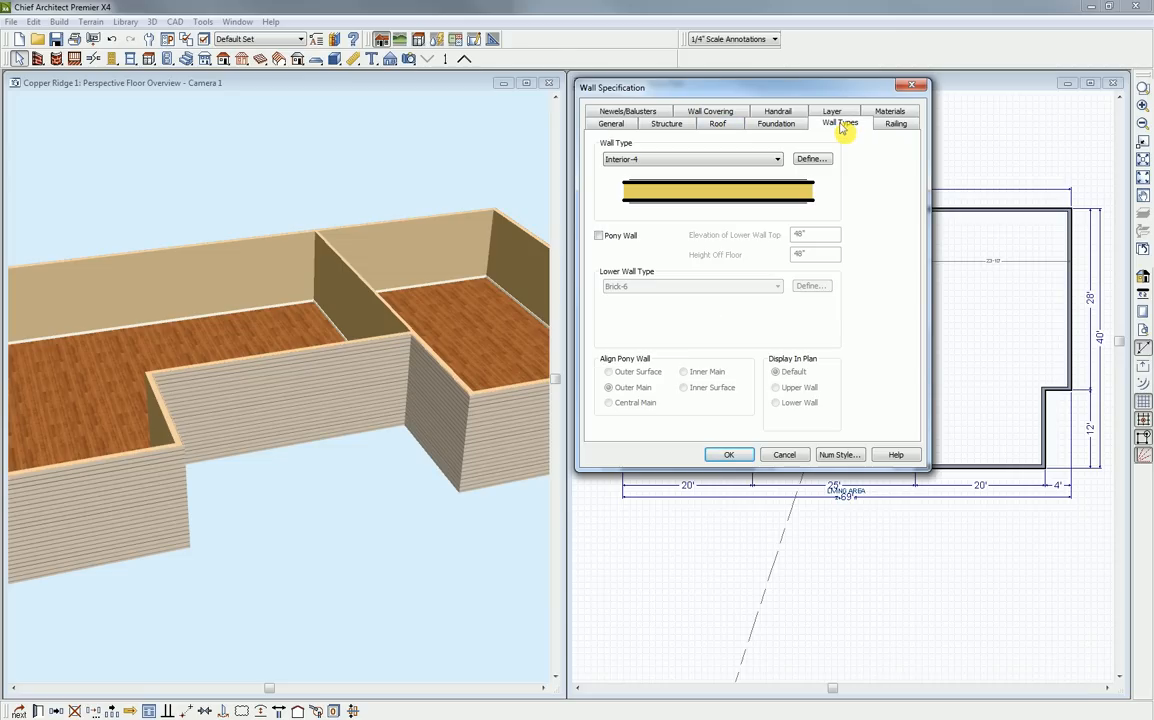
left_click(777, 160)
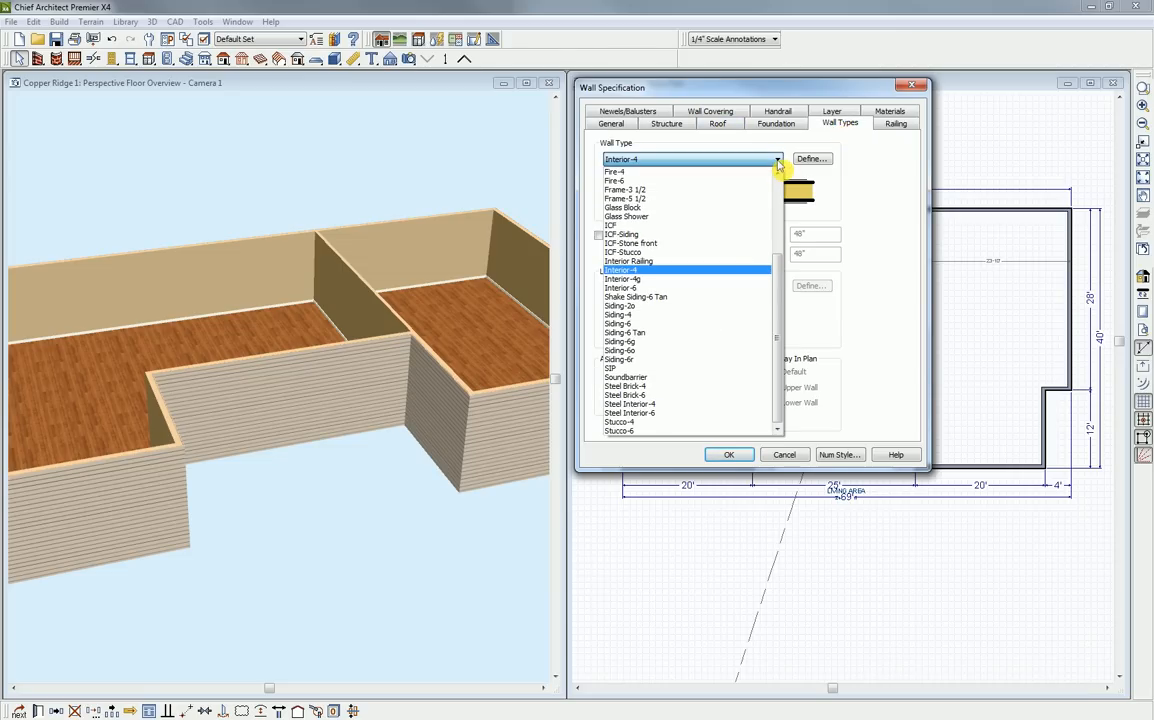
left_click_drag(778, 361, 779, 233)
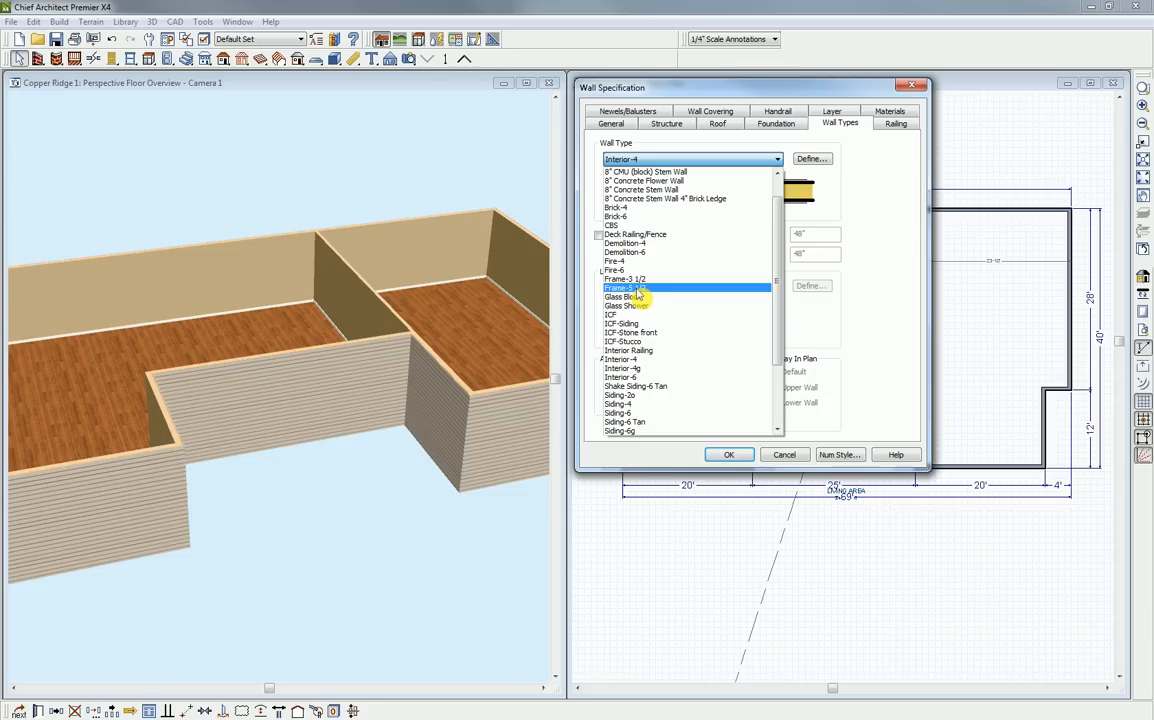
left_click(760, 162)
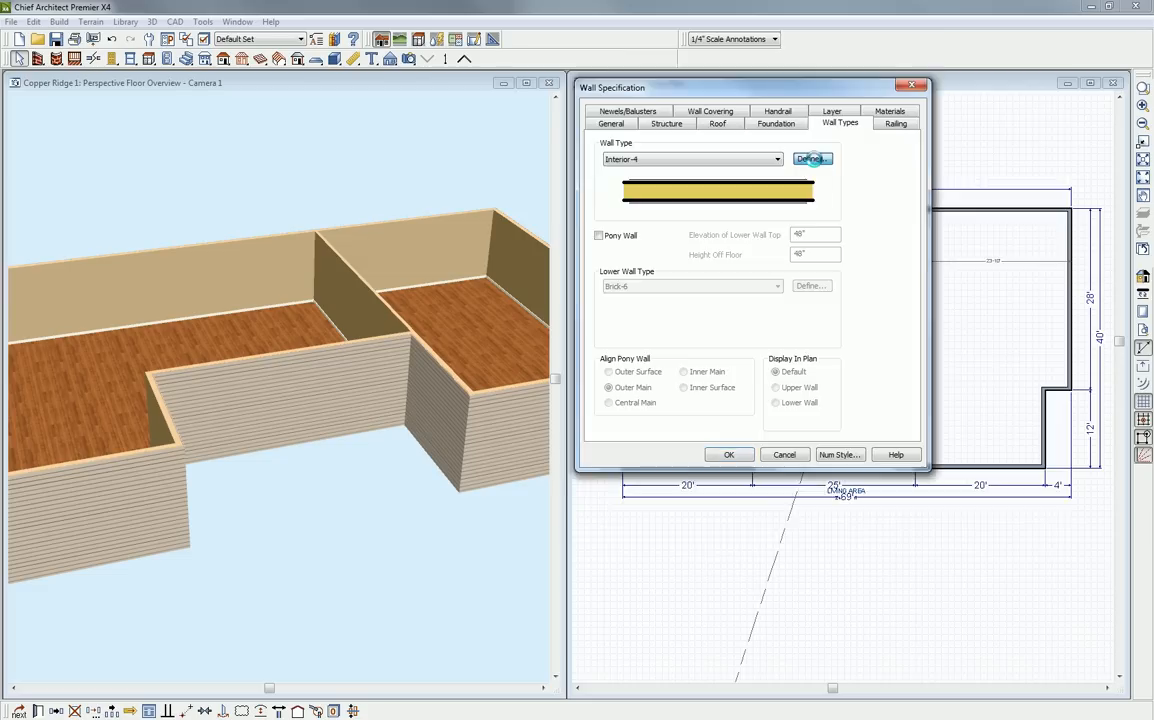
left_click(810, 160)
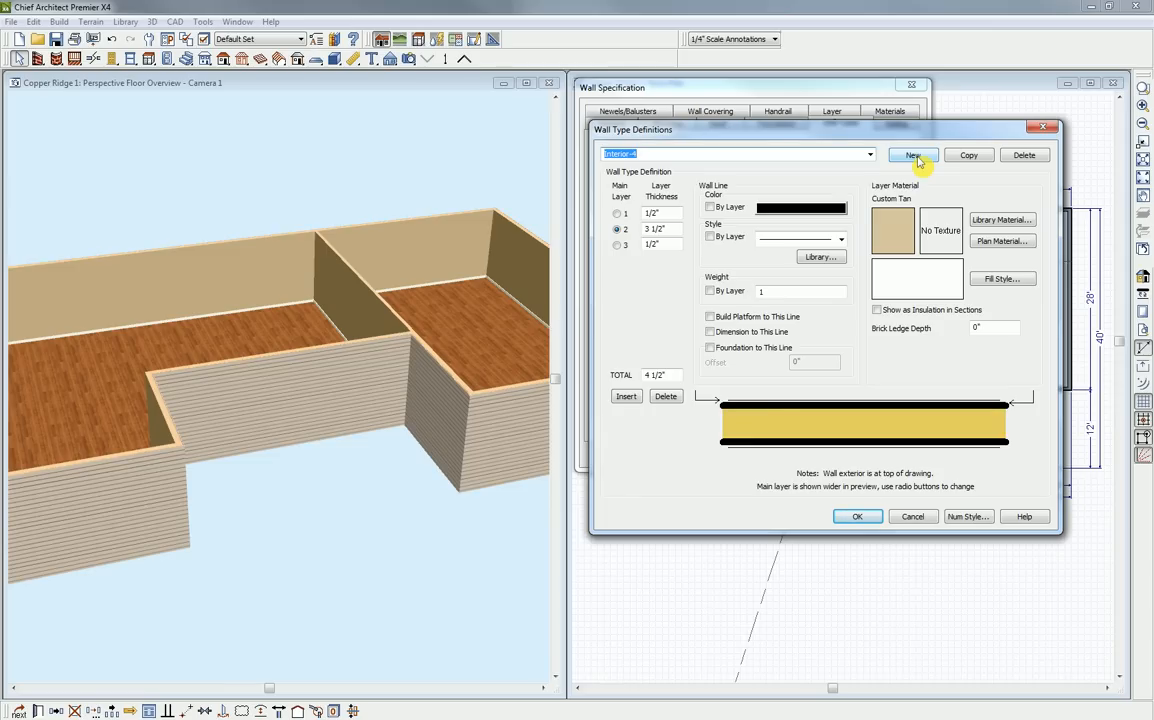
left_click(860, 518)
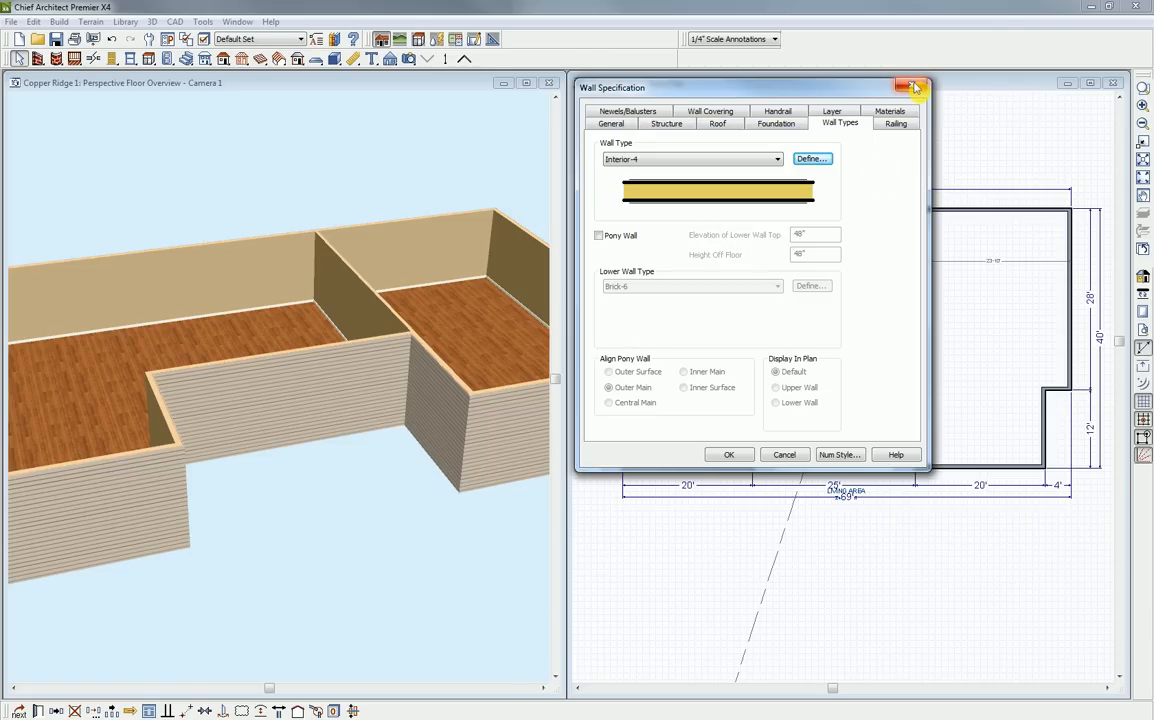
left_click(912, 86)
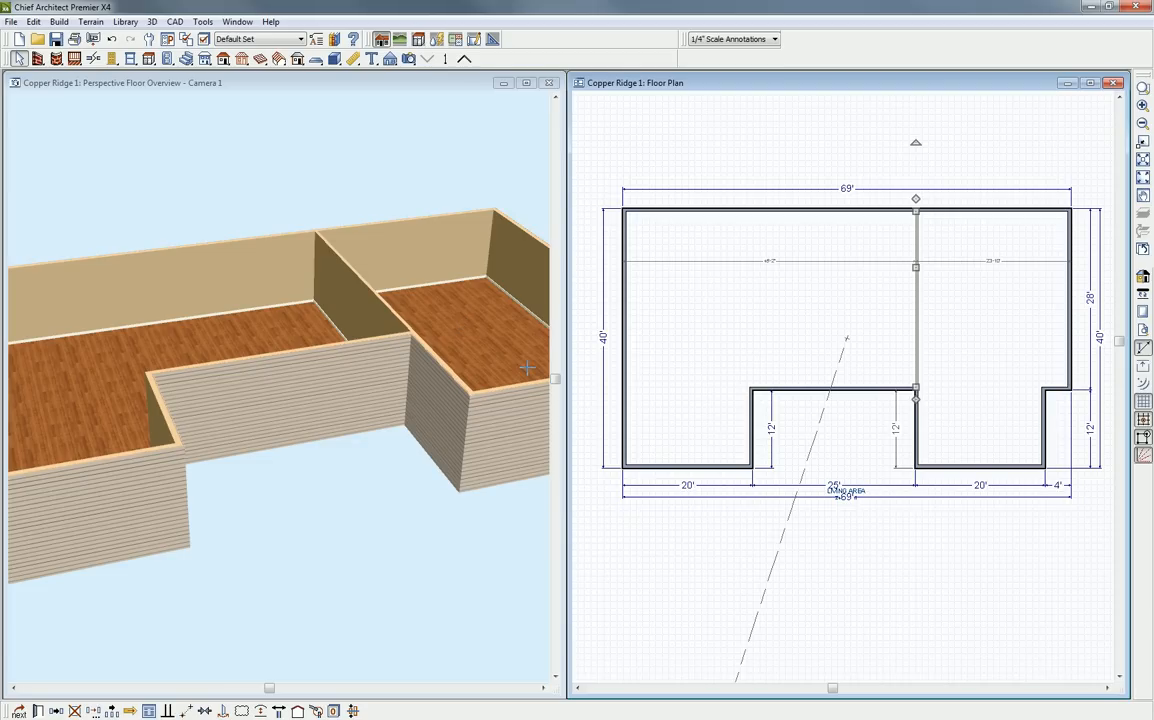
Set the room type of the room right of the new interior wall to Garage
left_click(485, 329)
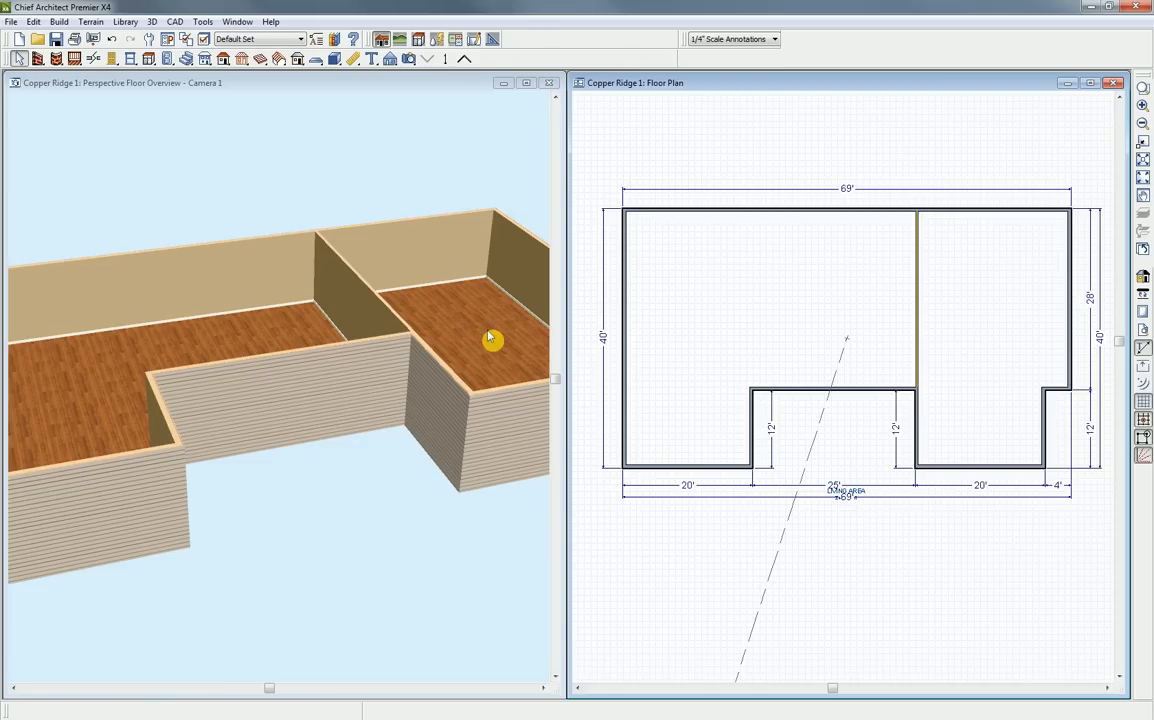
double_click(485, 340)
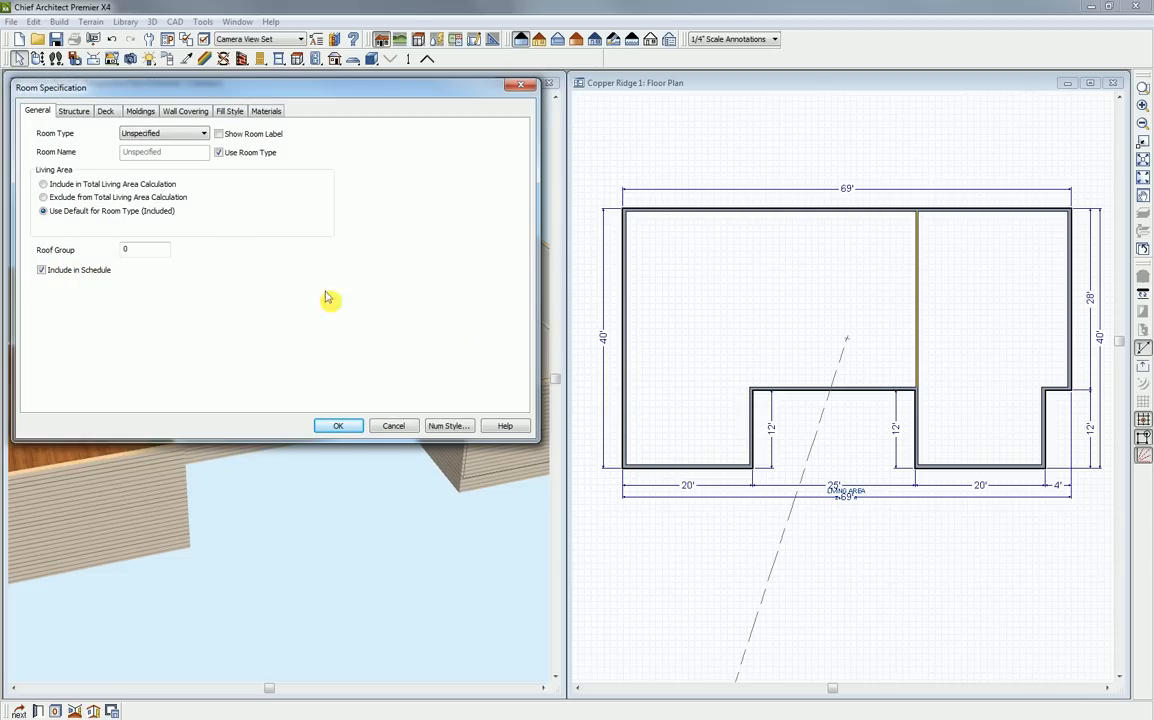
left_click(203, 134)
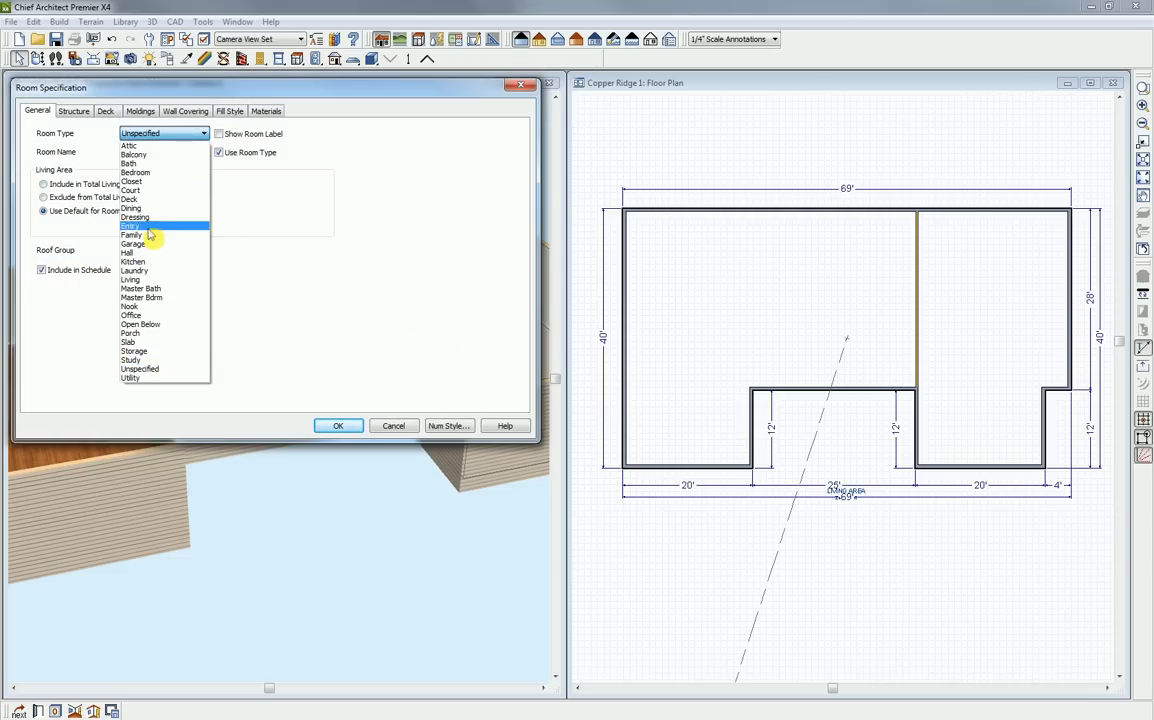
left_click(133, 245)
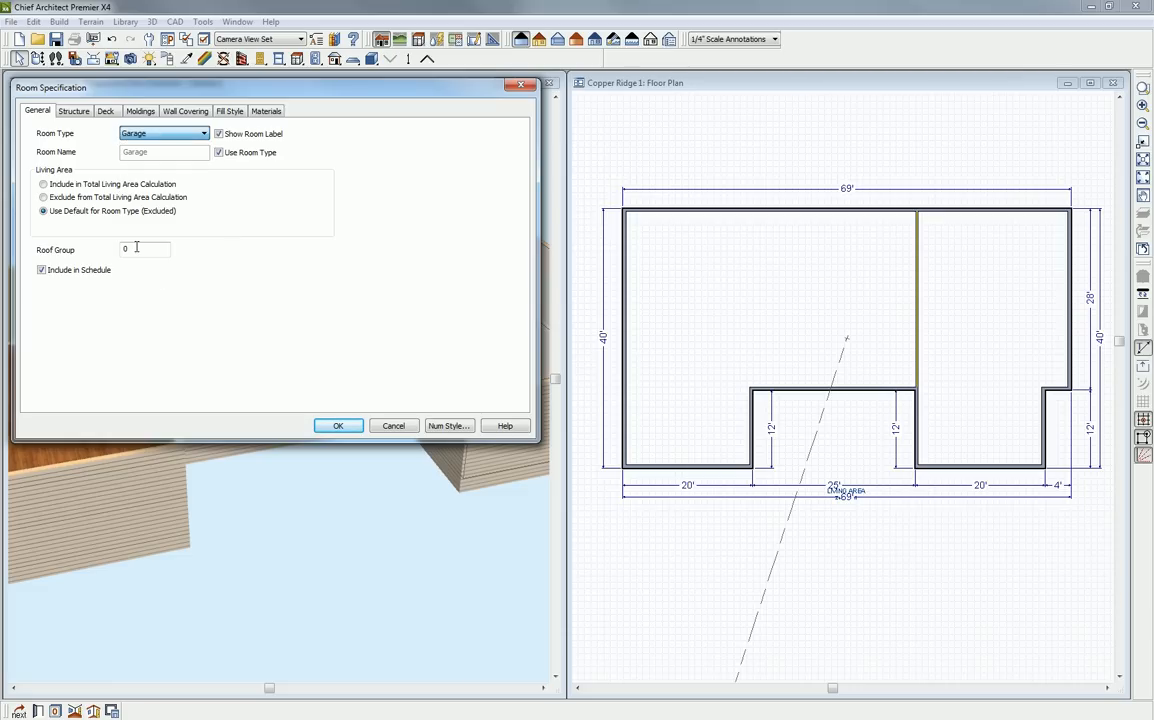
left_click(336, 428)
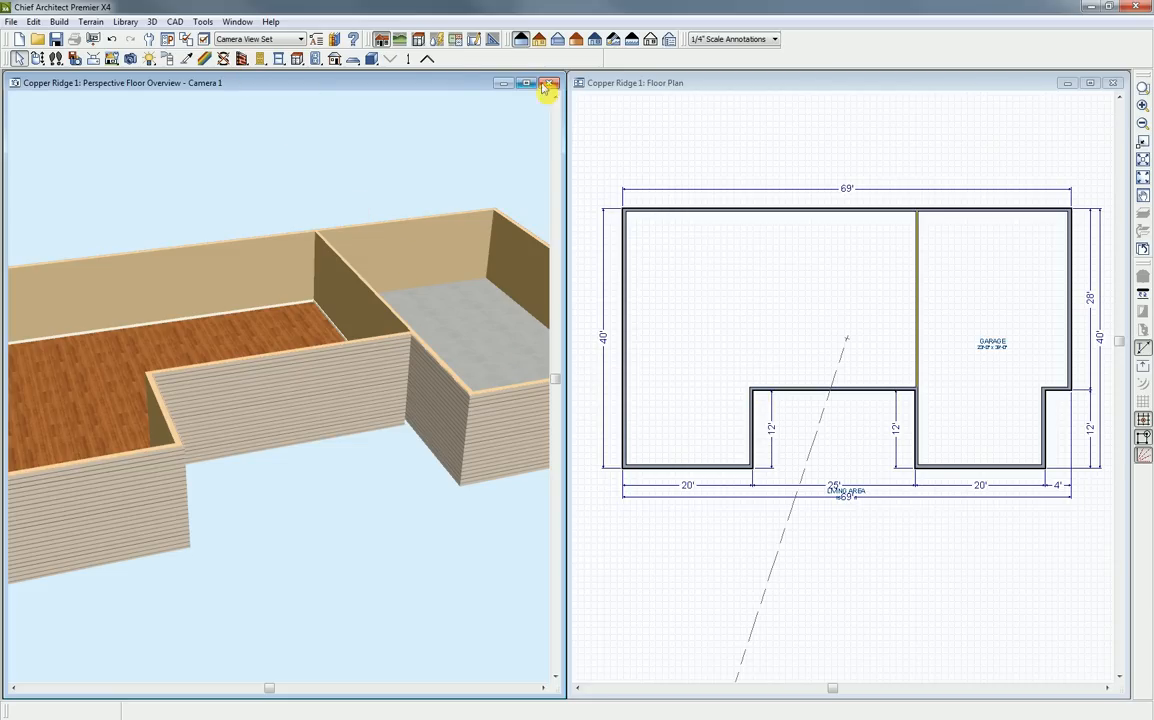
Draw interior walls that enclose the front-left room and divide the space behind it into two rooms along the left exterior wall
left_click(590, 84)
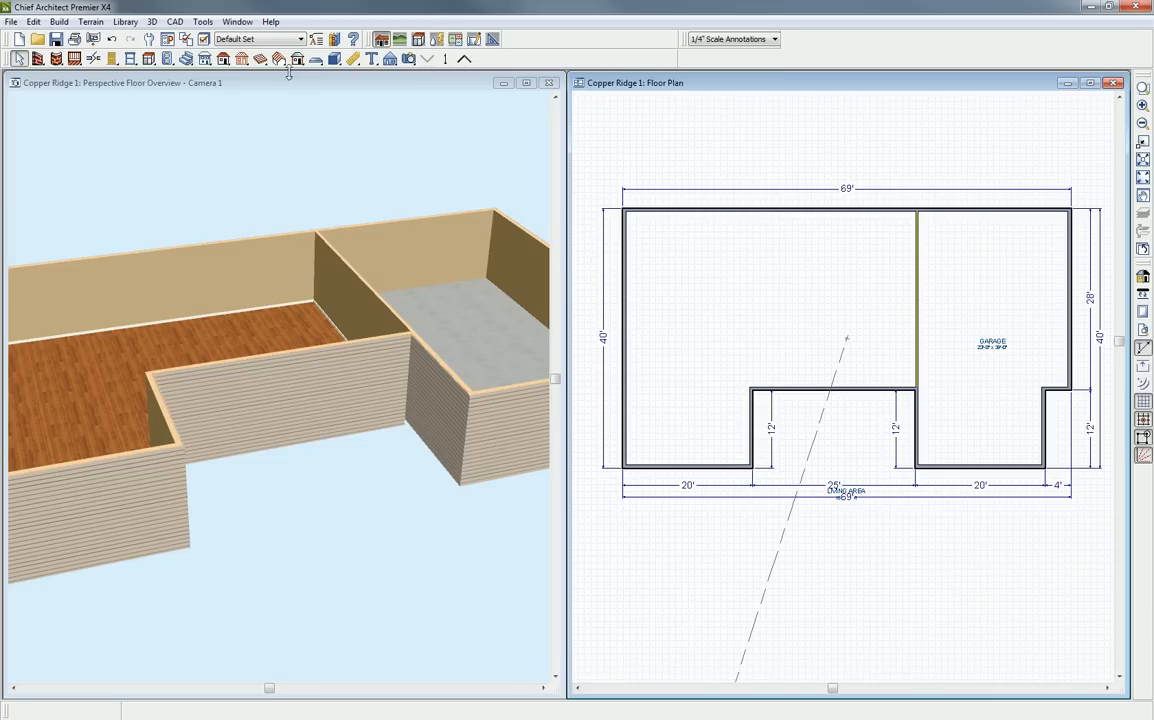
left_click(37, 58)
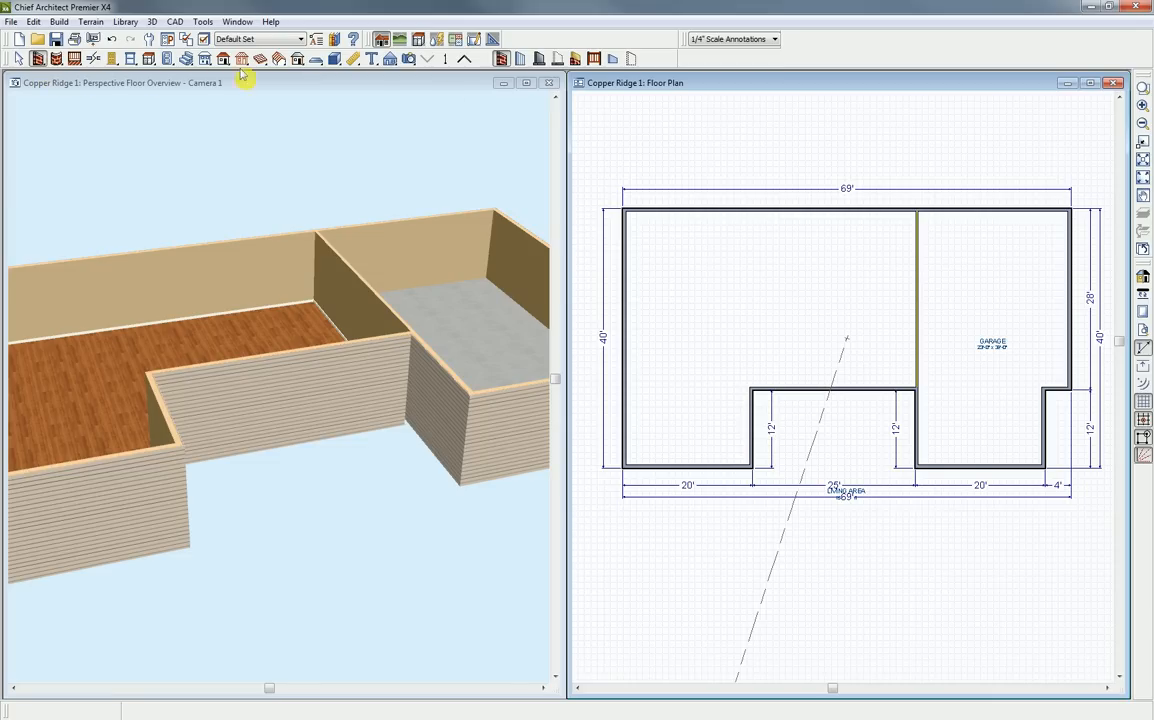
left_click(523, 59)
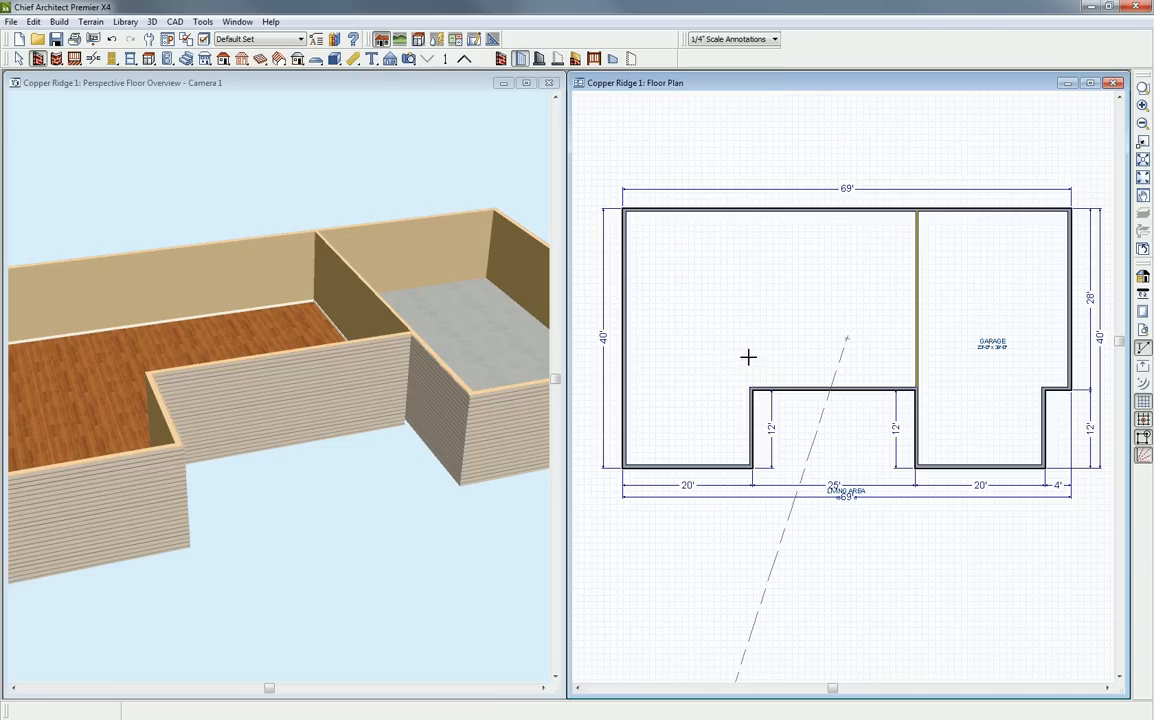
left_click_drag(746, 357, 698, 212)
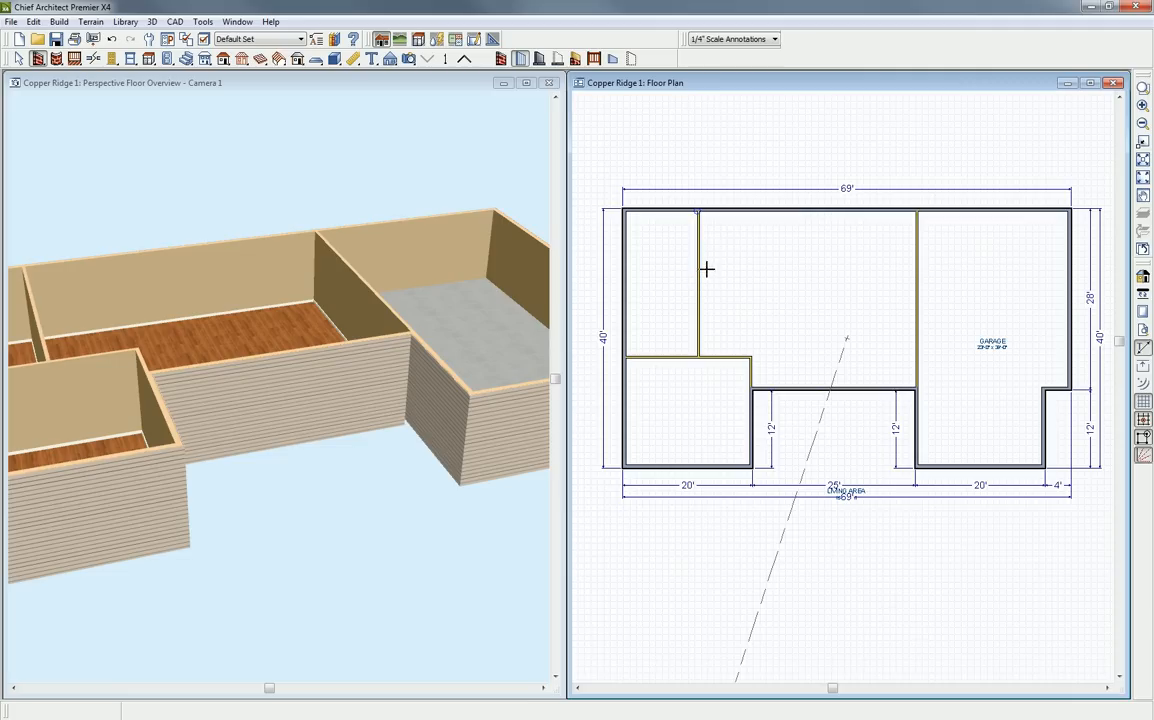
left_click_drag(698, 268, 626, 268)
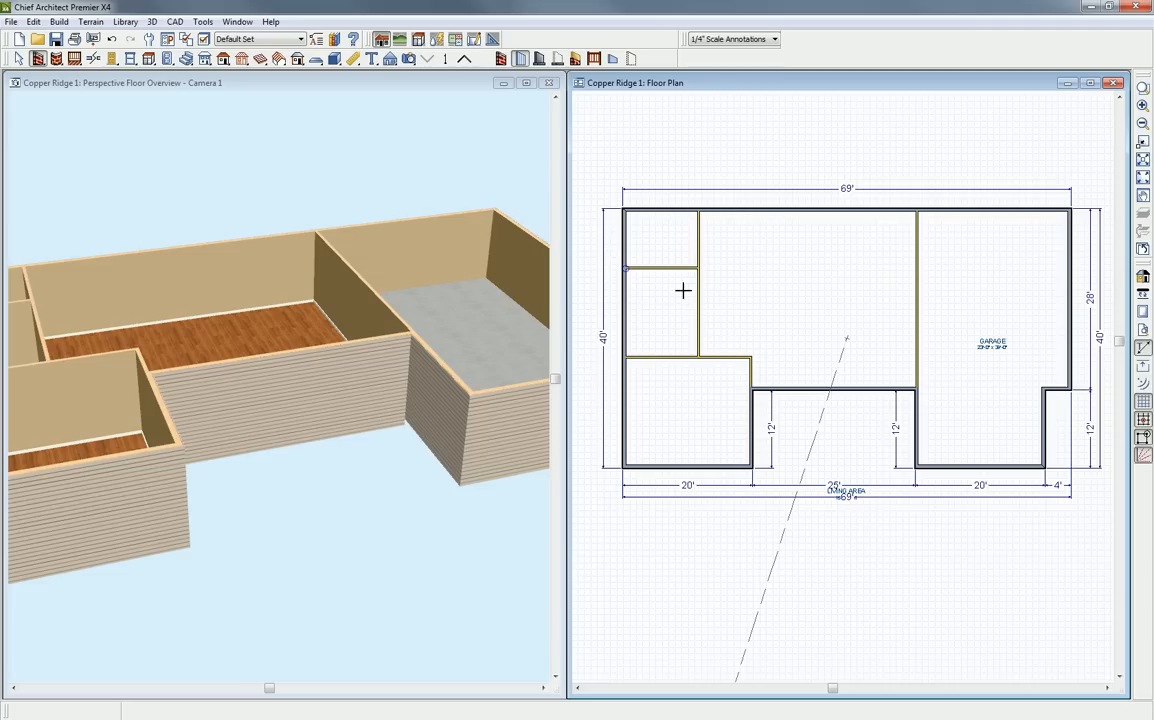
Draw interior walls for two more rooms along the back wall, one against the garage, and two small closets behind the front recess wall
left_click_drag(700, 299, 761, 211)
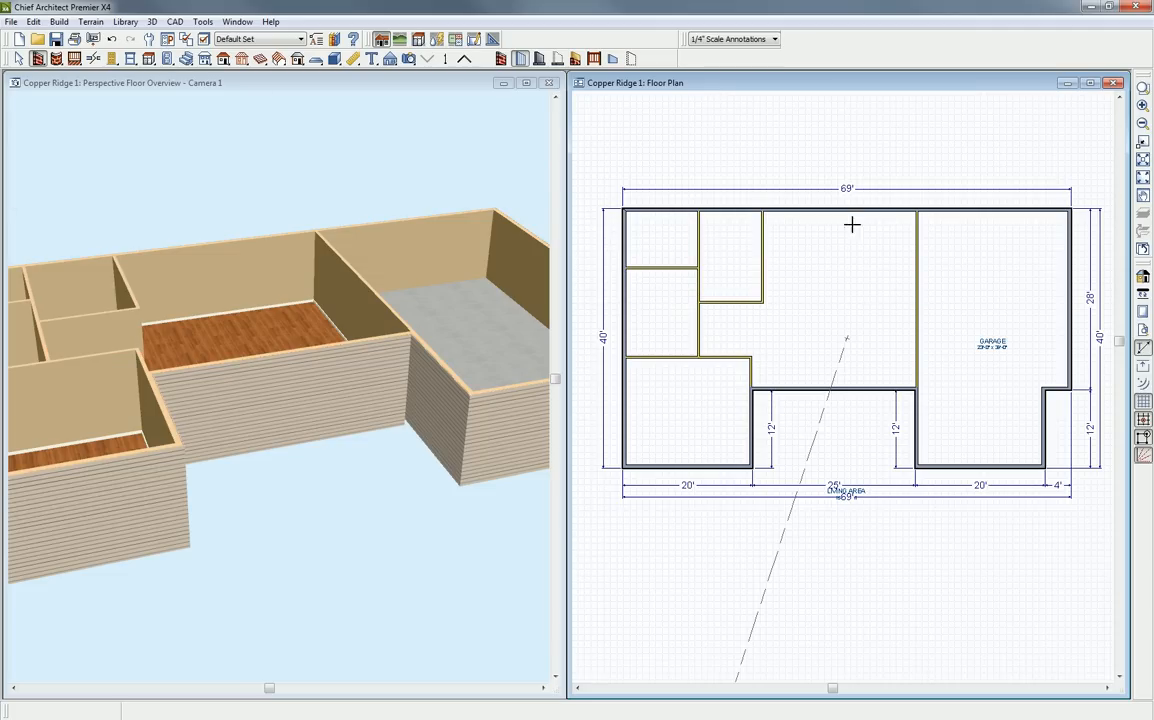
left_click_drag(865, 278, 916, 282)
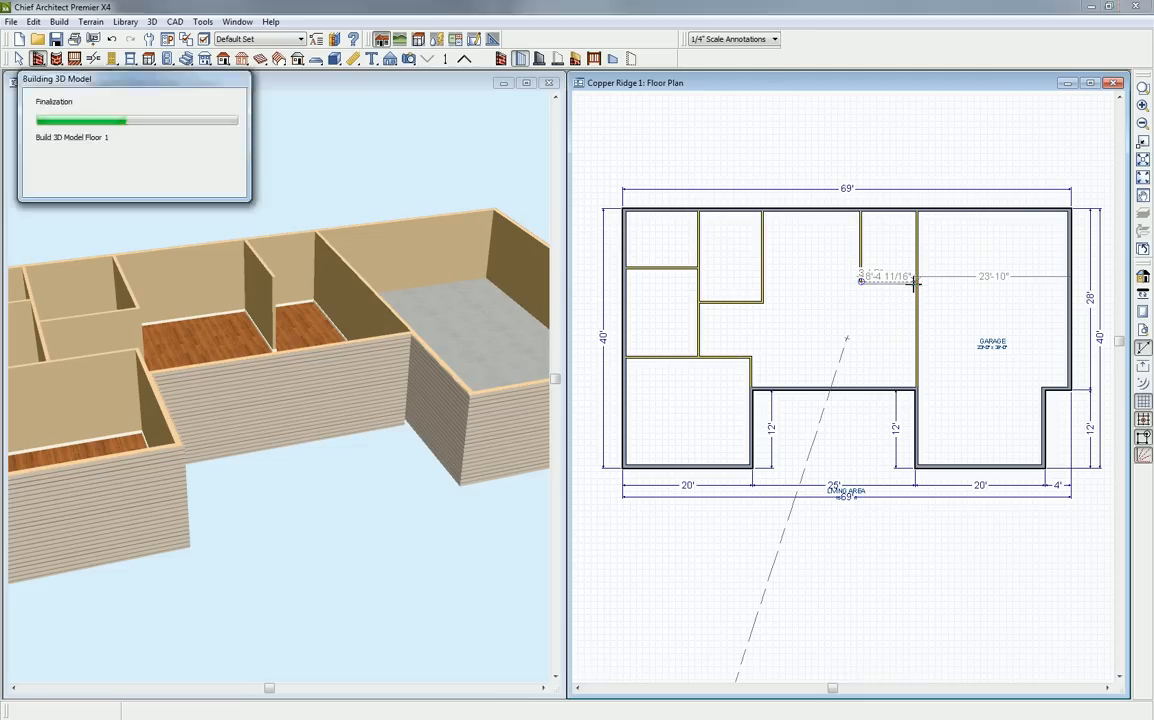
mouse_move(816, 384)
left_mouse_down()
mouse_move(819, 355)
mouse_move(917, 359)
mouse_move(850, 363)
mouse_move(850, 388)
left_mouse_up()
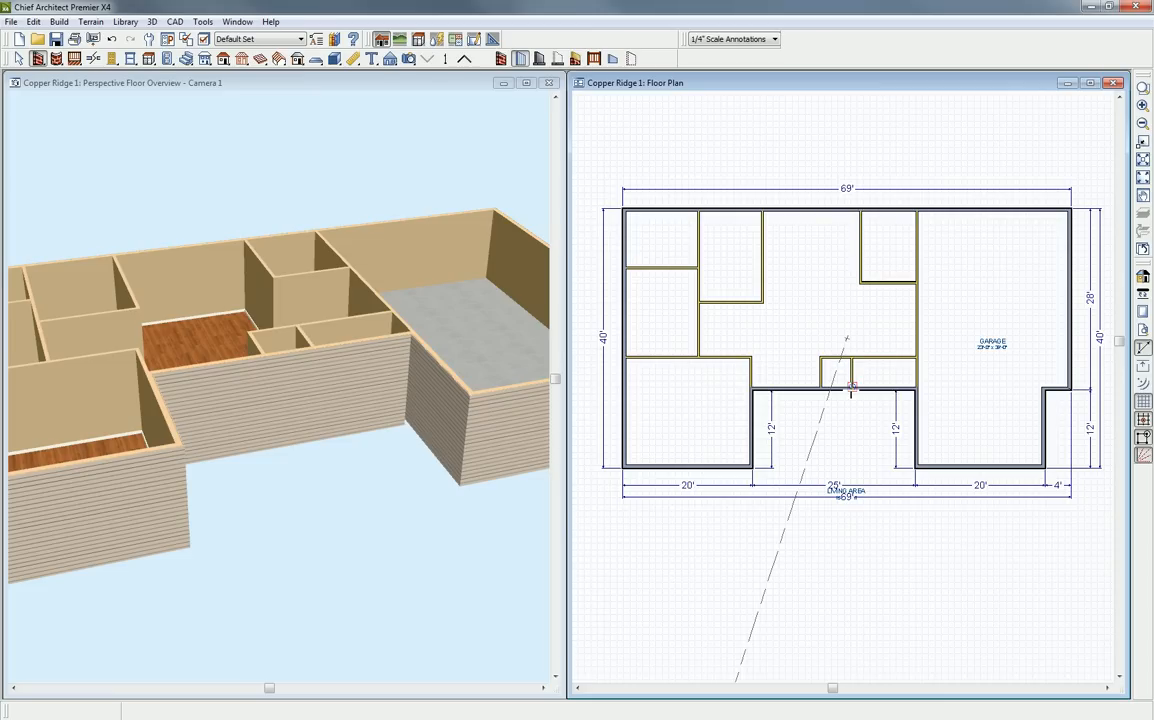
key("space")
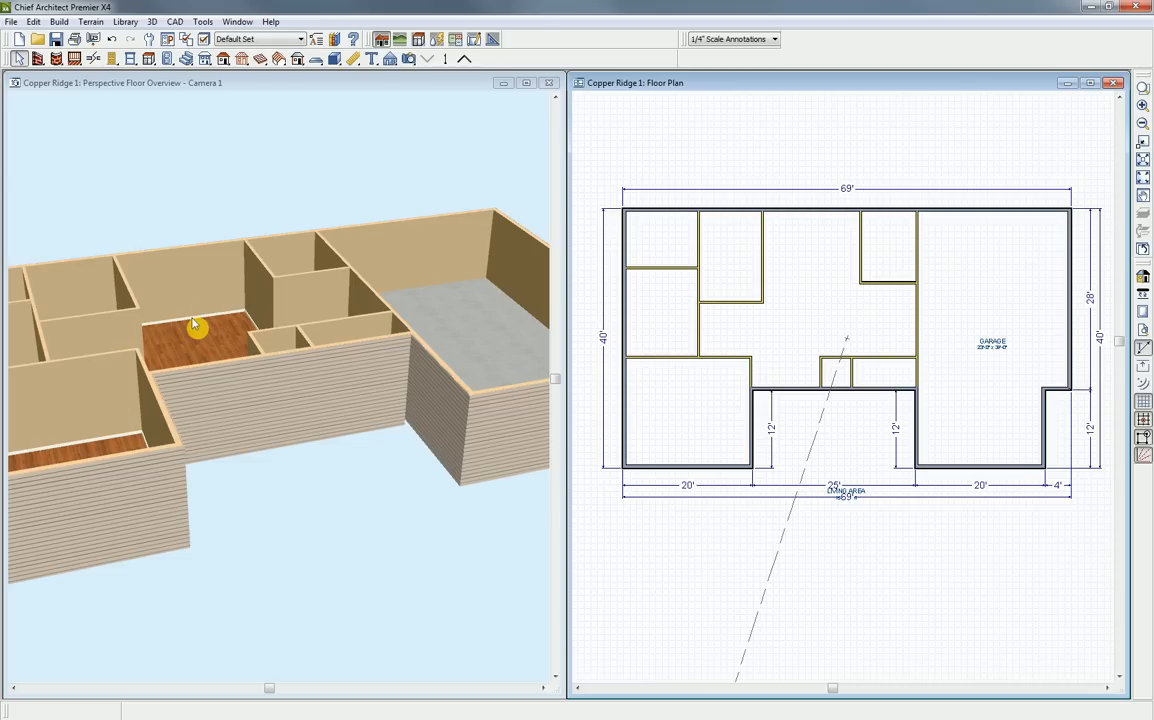
left_click(295, 83)
scroll(253, 351, "down", 2)
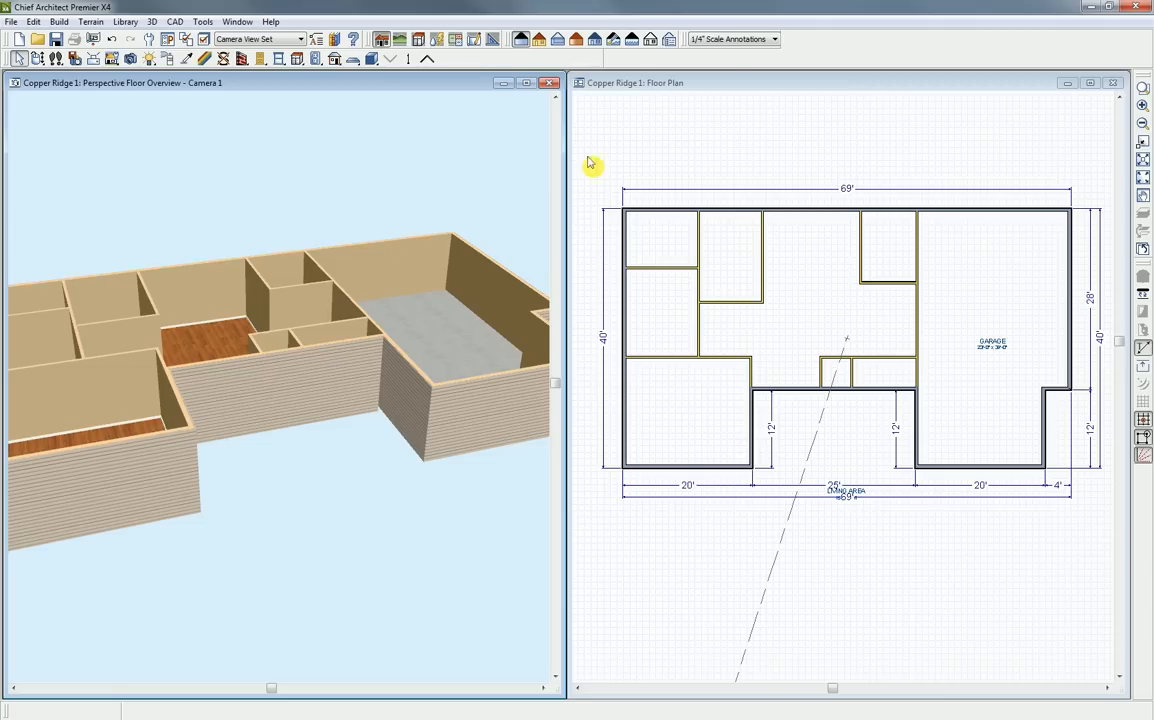
Regenerate the automatic exterior dimensions of the floor plan so they include the interior walls
left_click(736, 84)
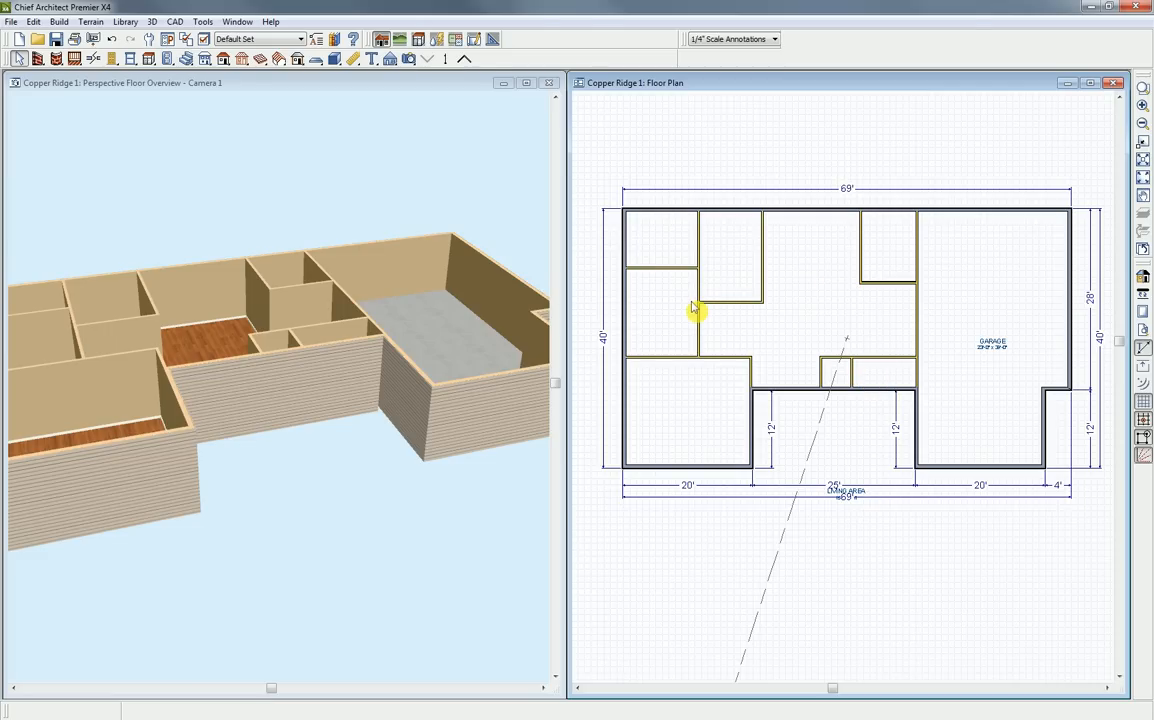
left_click(353, 60)
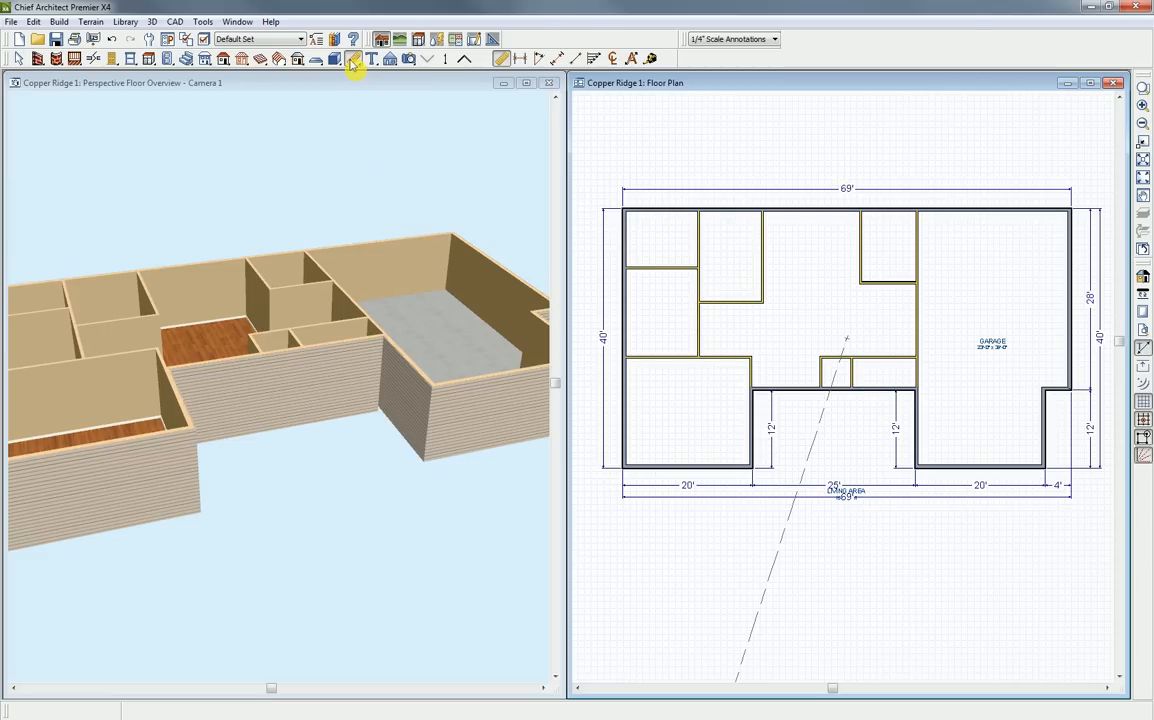
left_click(633, 61)
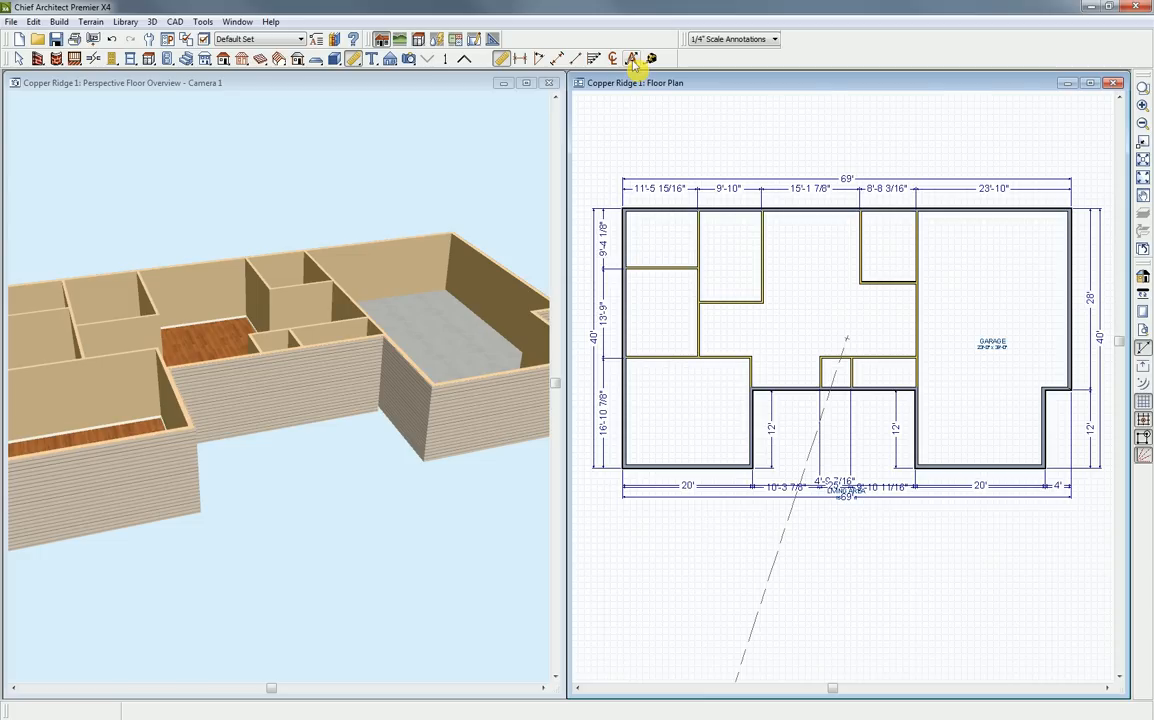
key("space")
Set the distance from the front exterior wall to the front-left room's back wall to 16'
left_click(661, 360)
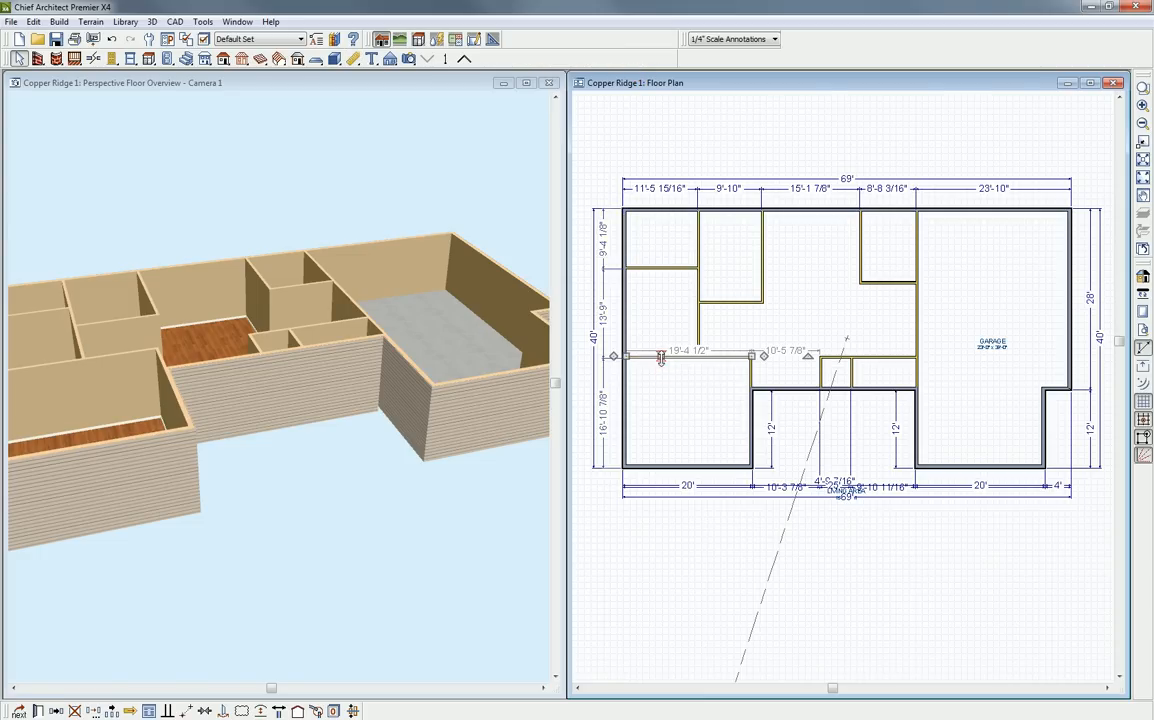
left_click(604, 422)
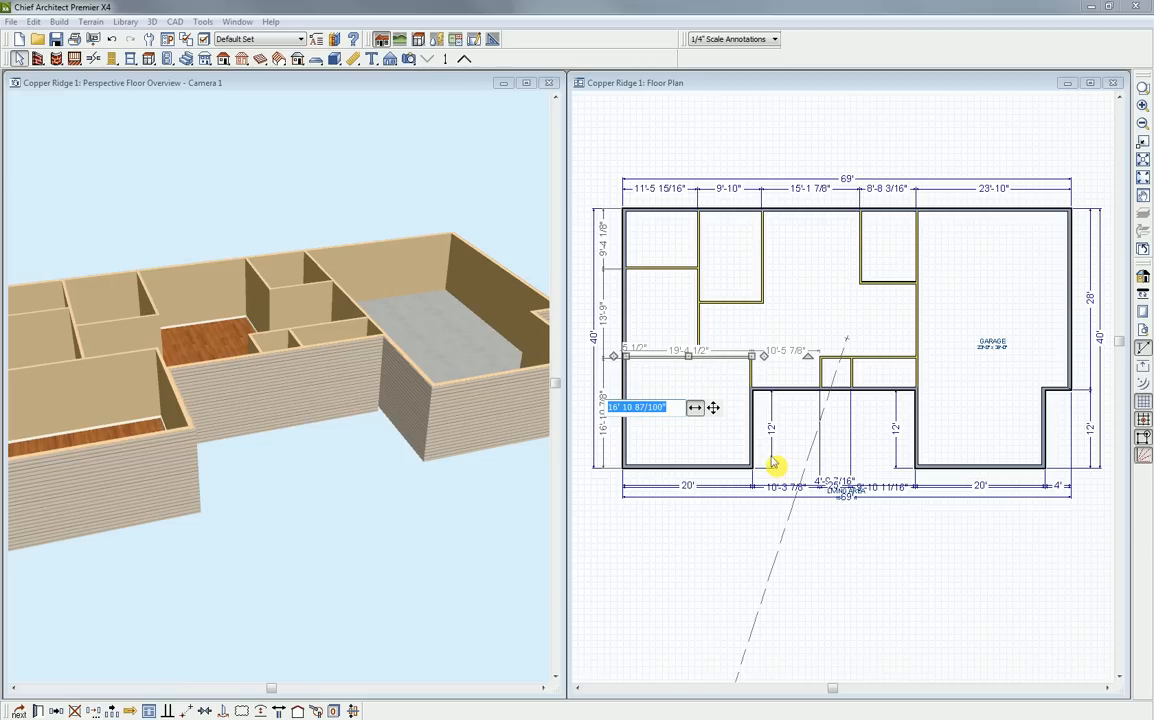
type("16'")
key("Return")
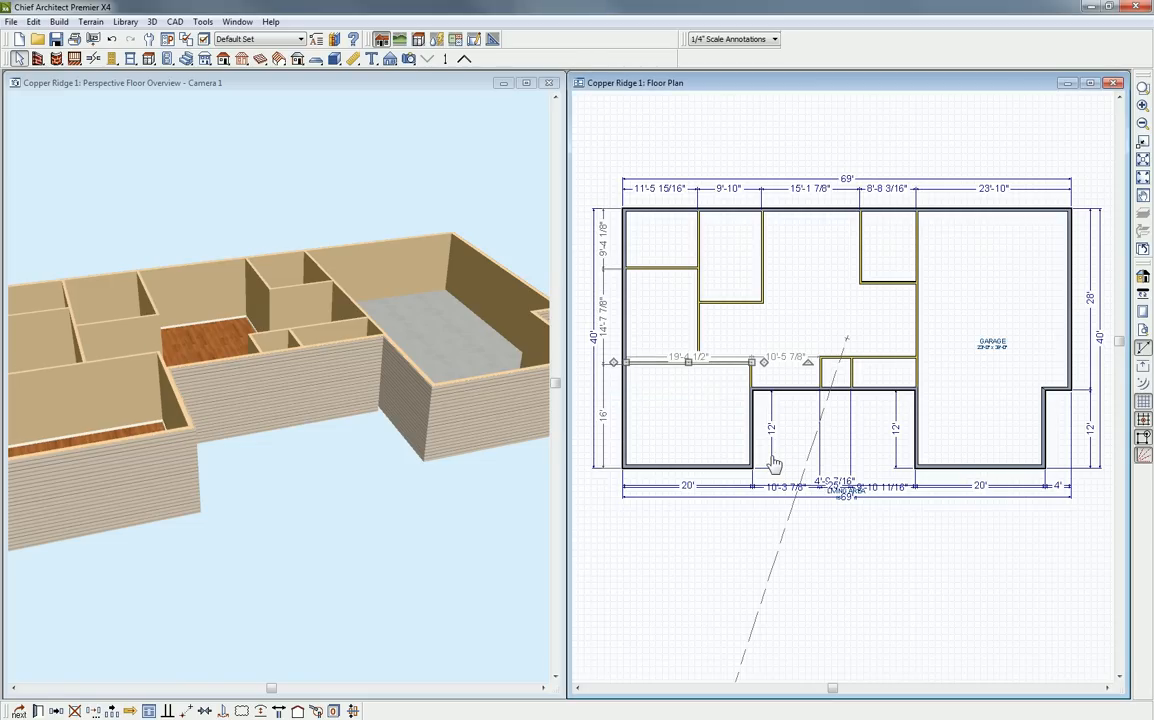
Set the width of the two rooms along the left exterior wall to 10'-3"
left_click(698, 333)
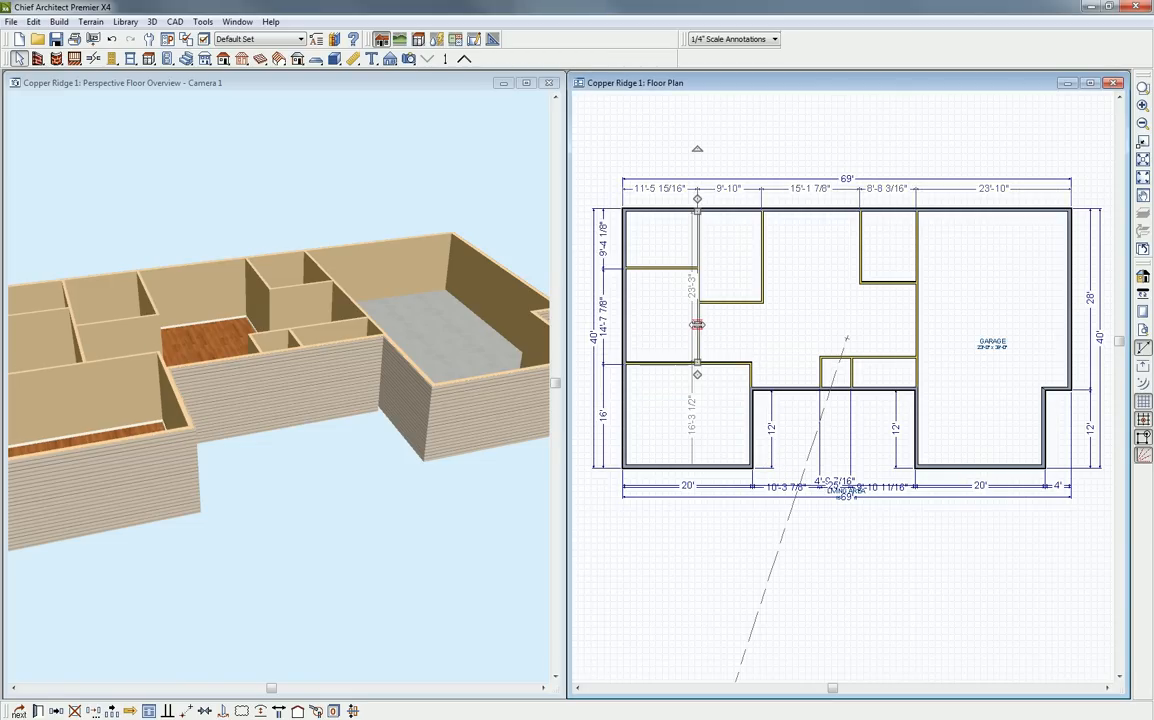
left_click(658, 189)
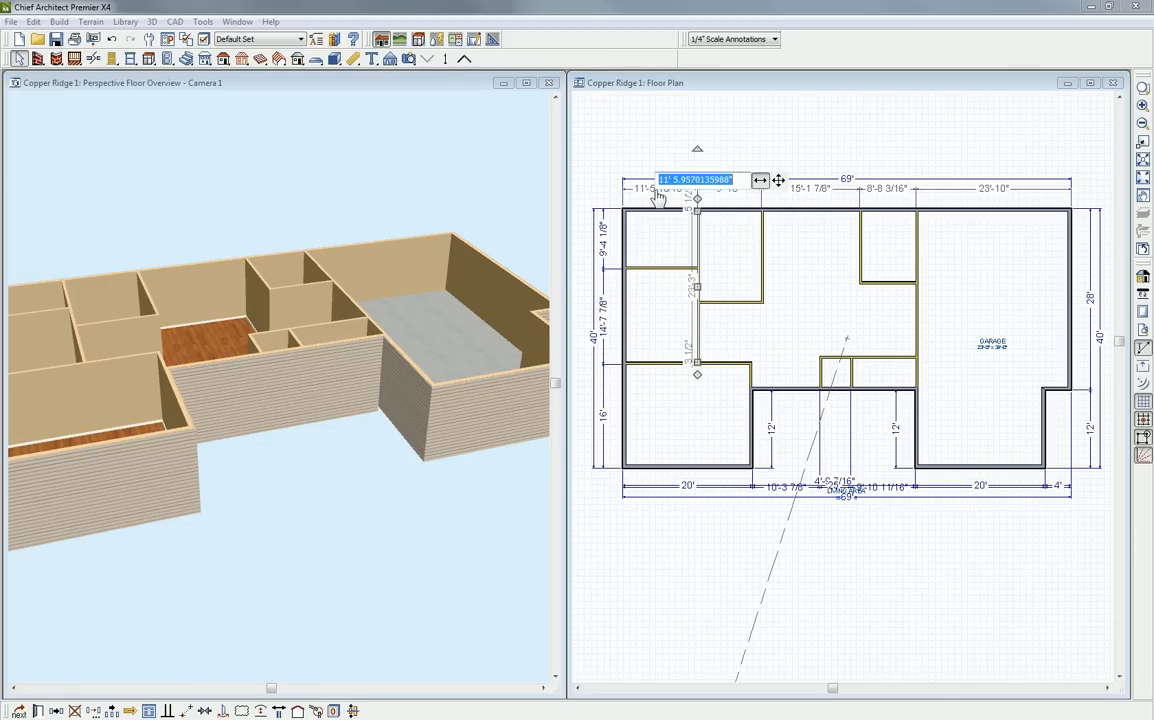
type("10")
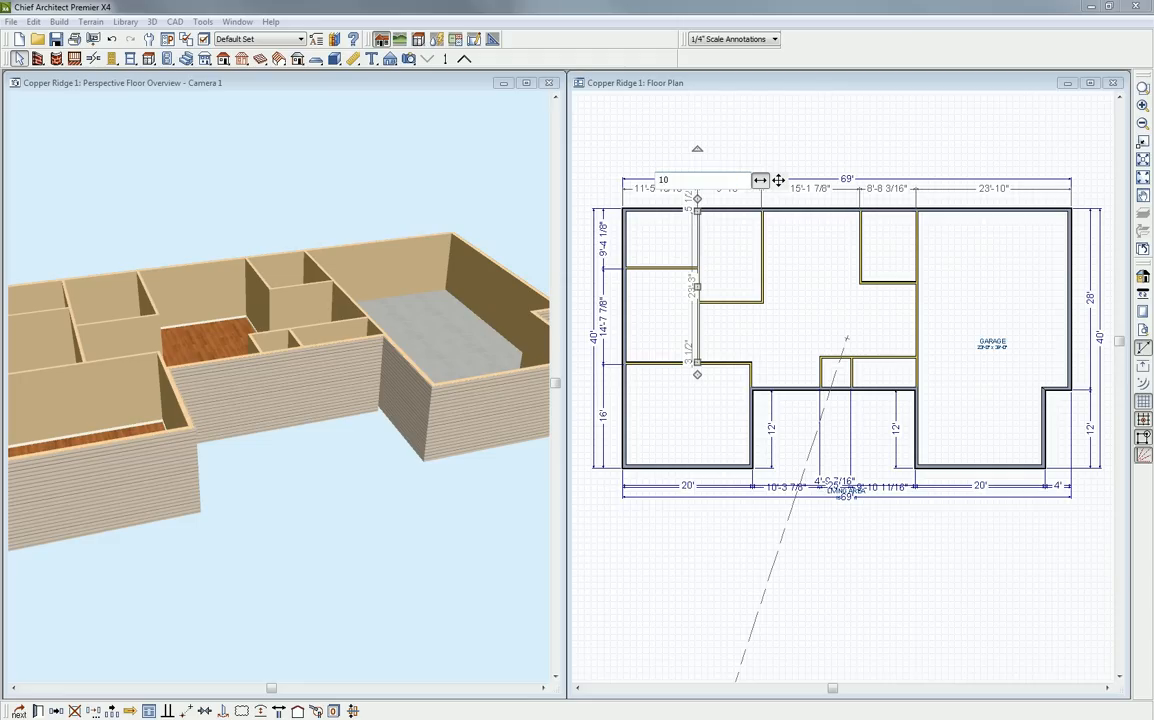
type("'3")
key("Return")
Place the wall dividing the two left-side rooms 10'-6" from the back exterior wall
left_click(634, 268)
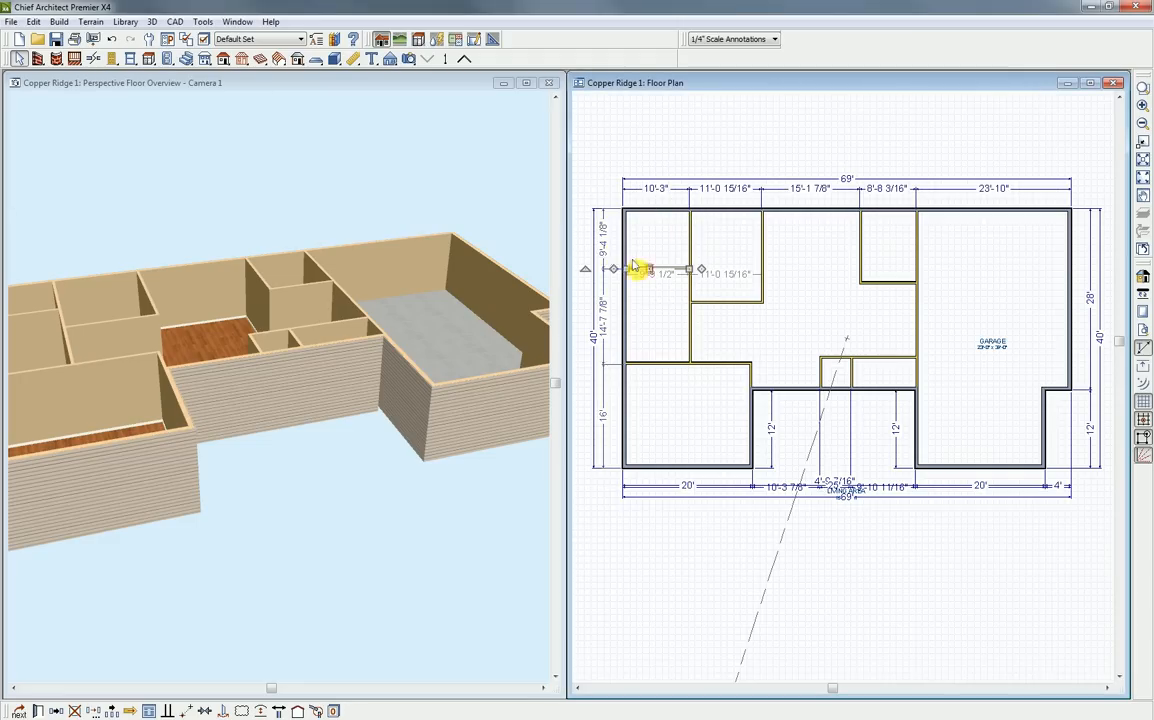
left_click(604, 245)
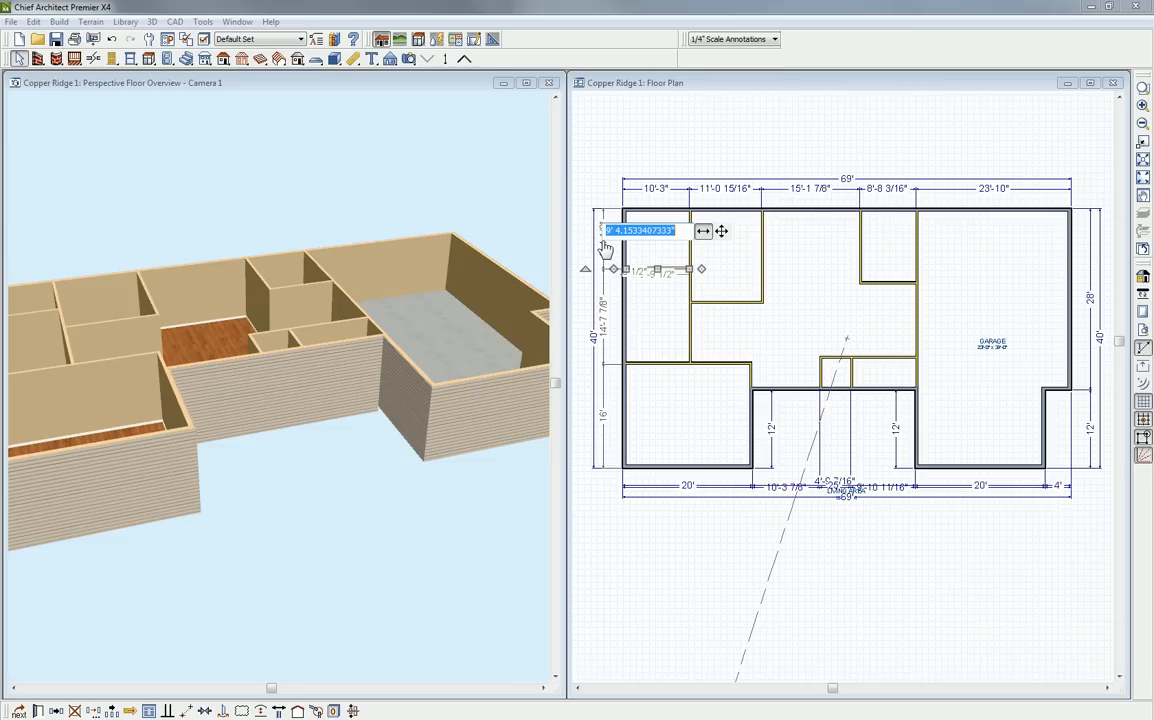
type("10'6")
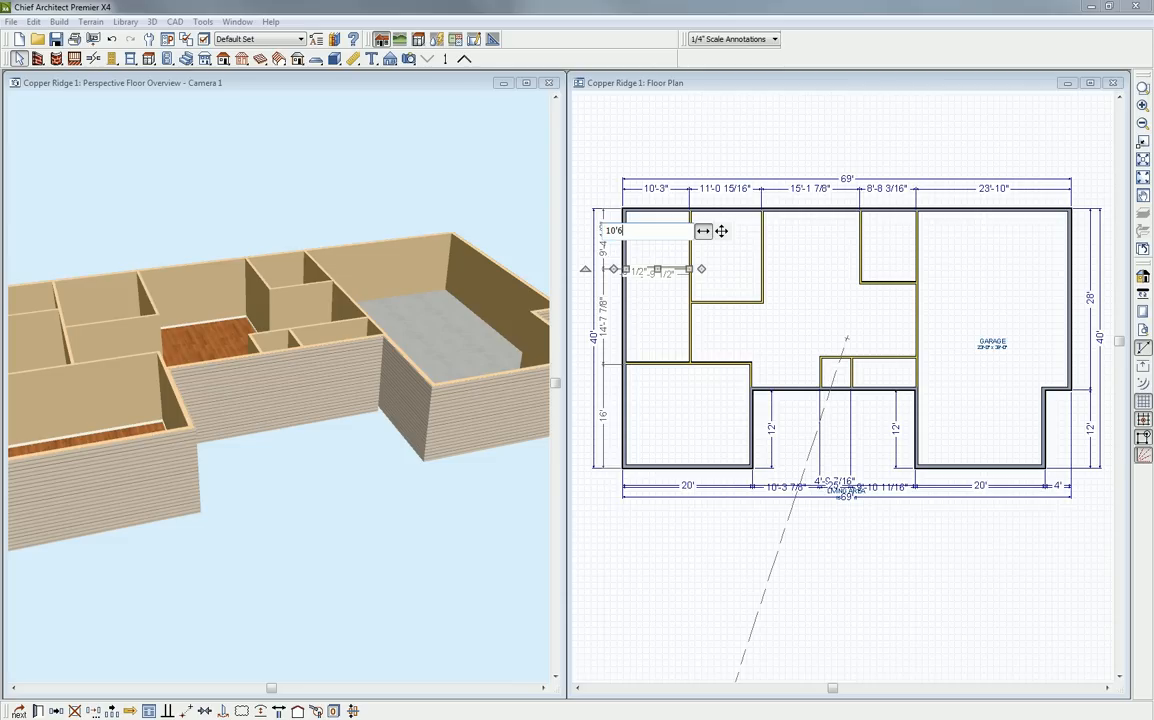
type("0'-6")
key("Return")
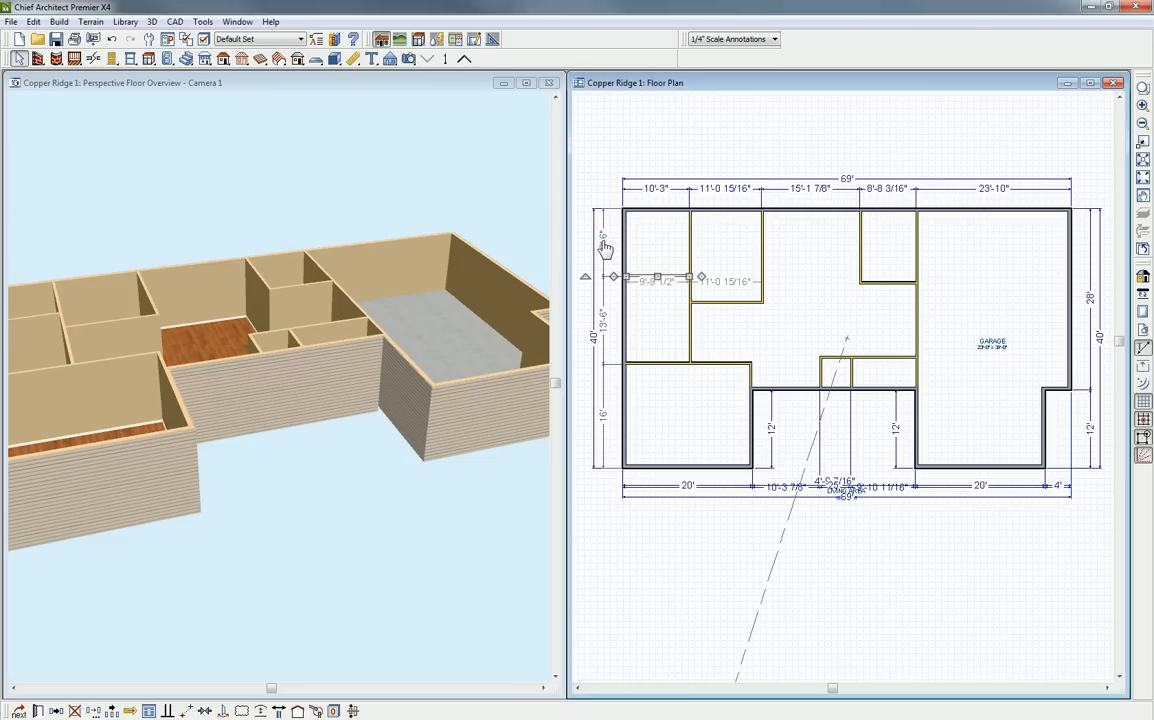
Set the width of the second room along the back wall to 10'
left_click(760, 245)
left_click(714, 192)
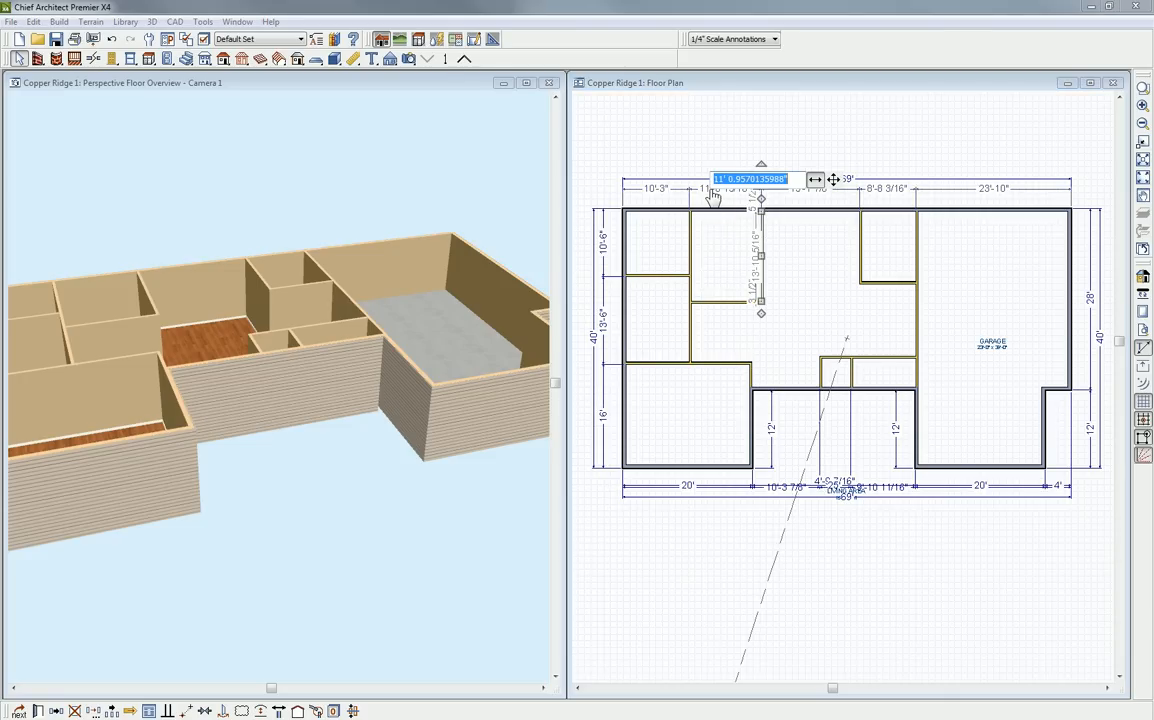
type("10")
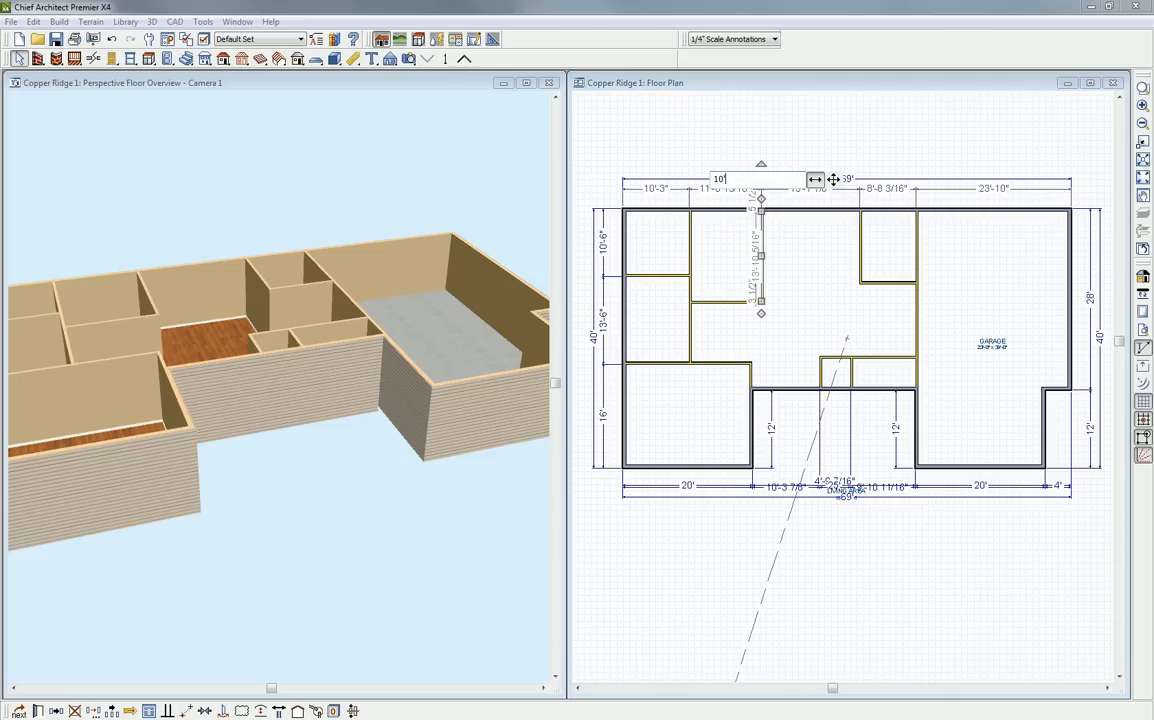
type("'")
key("Return")
key("Escape")
Set the depth of the second room along the back wall to 13'
left_click(720, 300)
left_click(718, 258)
type("1")
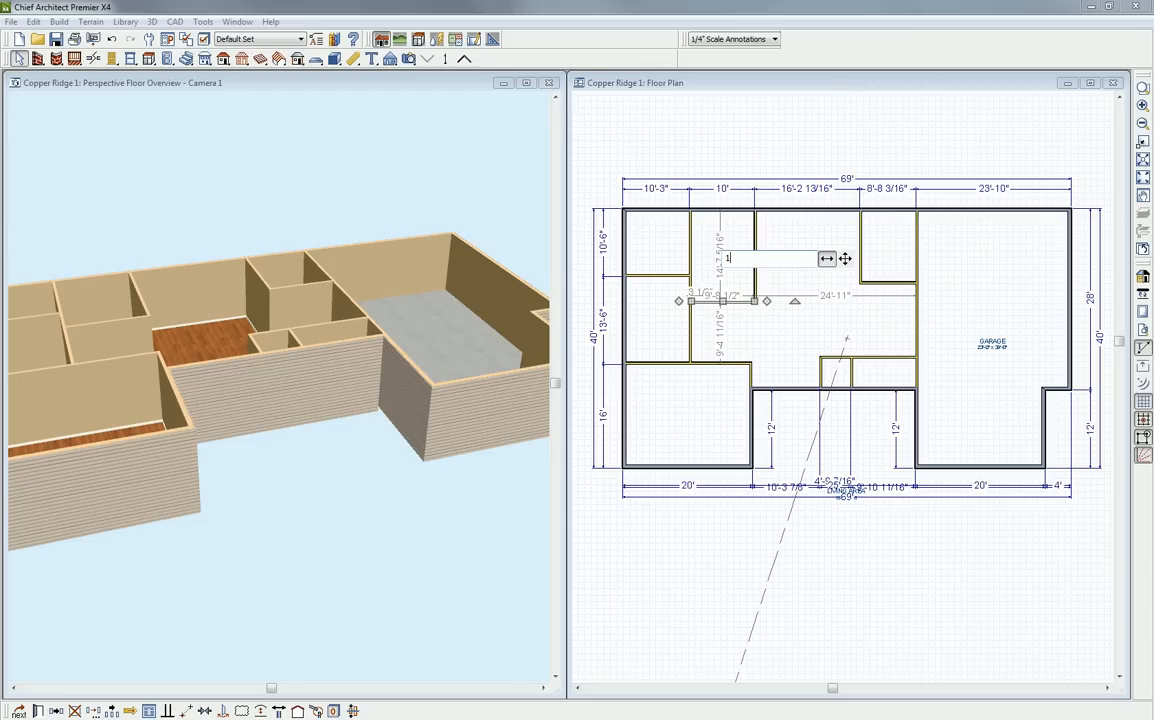
type("3'")
key("Return")
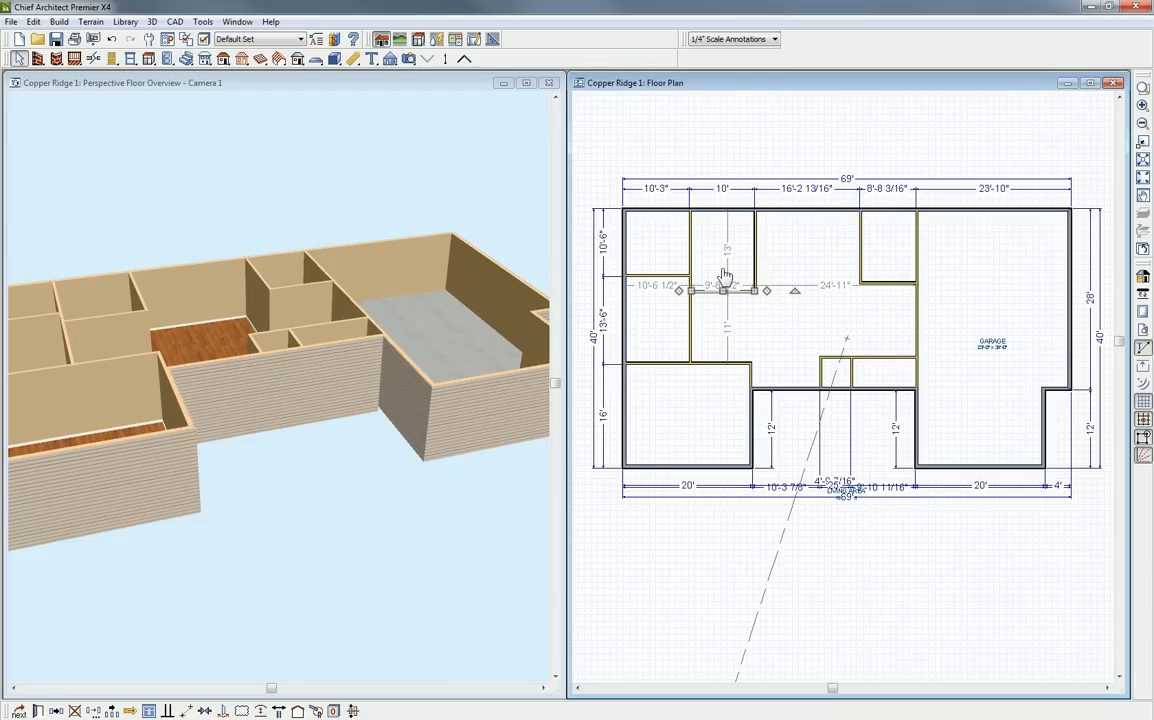
Set the depth of the two small closets behind the front recess wall to 4'
left_click(885, 360)
left_click(890, 392)
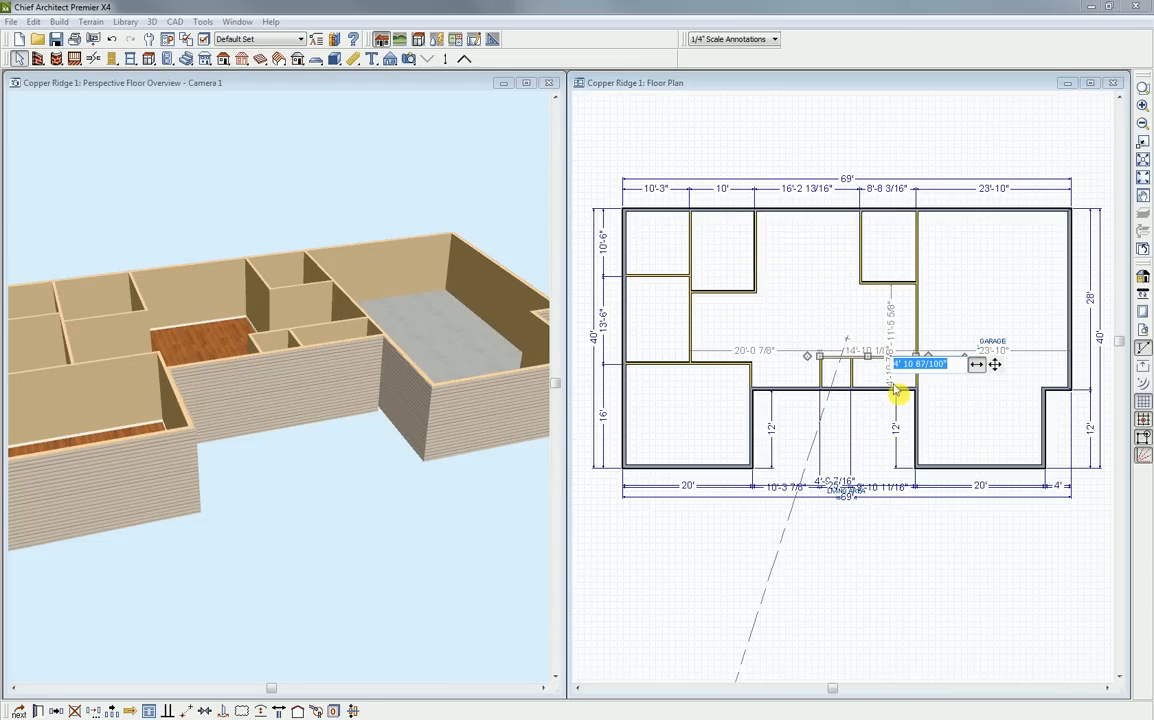
type("4'")
key("Return")
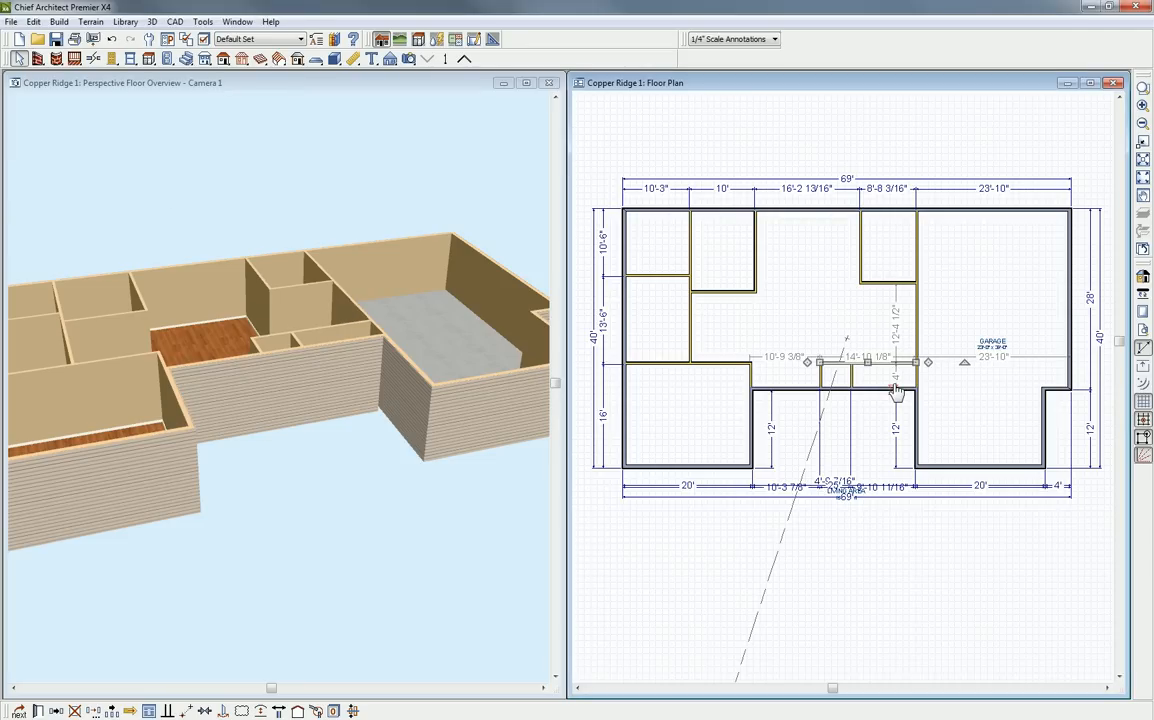
Place the closets' left end wall 9' from the left side wall of the front recess
left_click(820, 374)
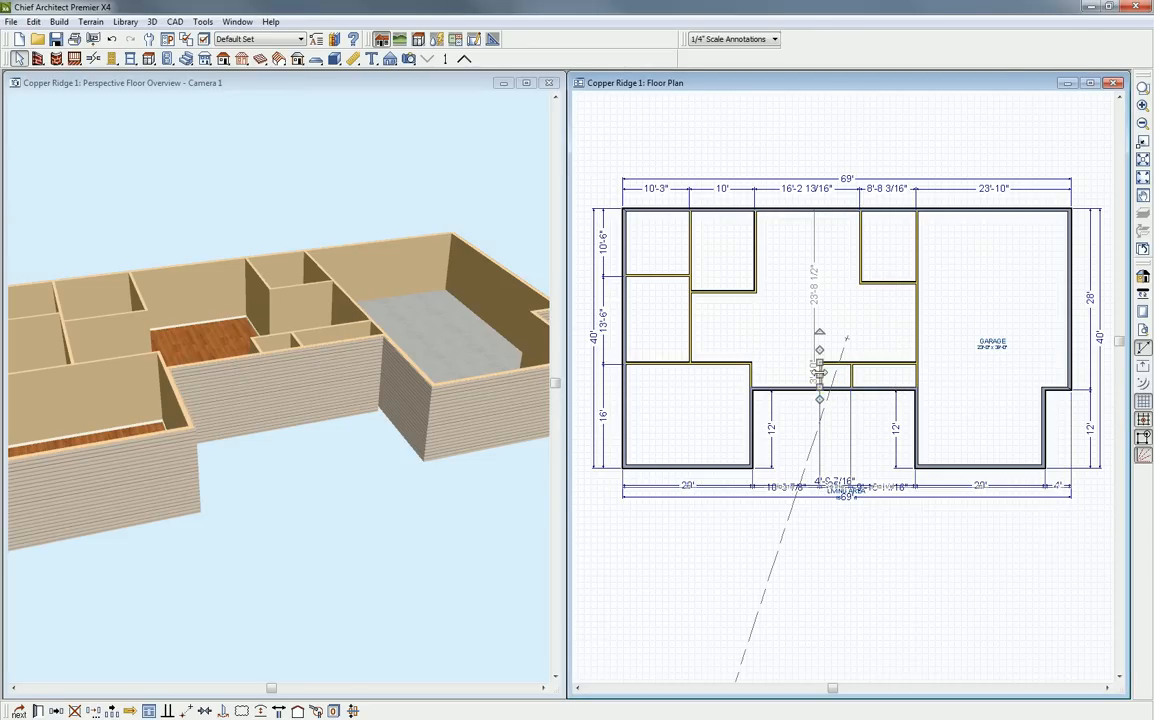
key("Escape")
left_click(793, 500)
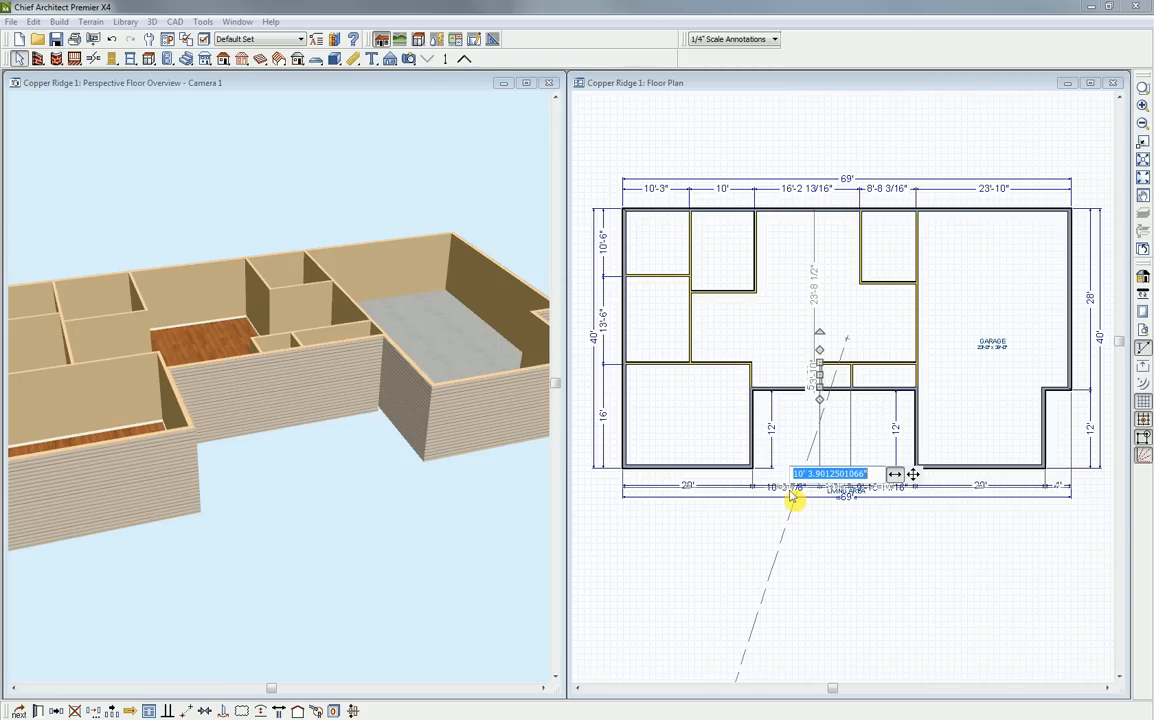
type("9")
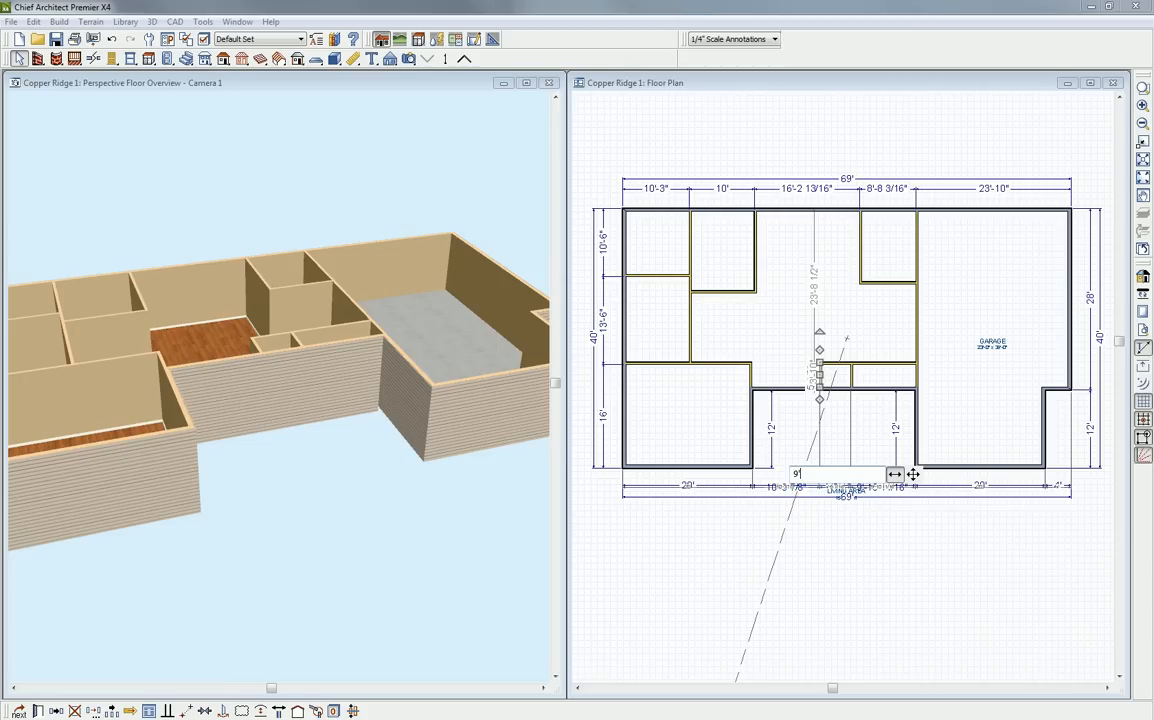
key("Return")
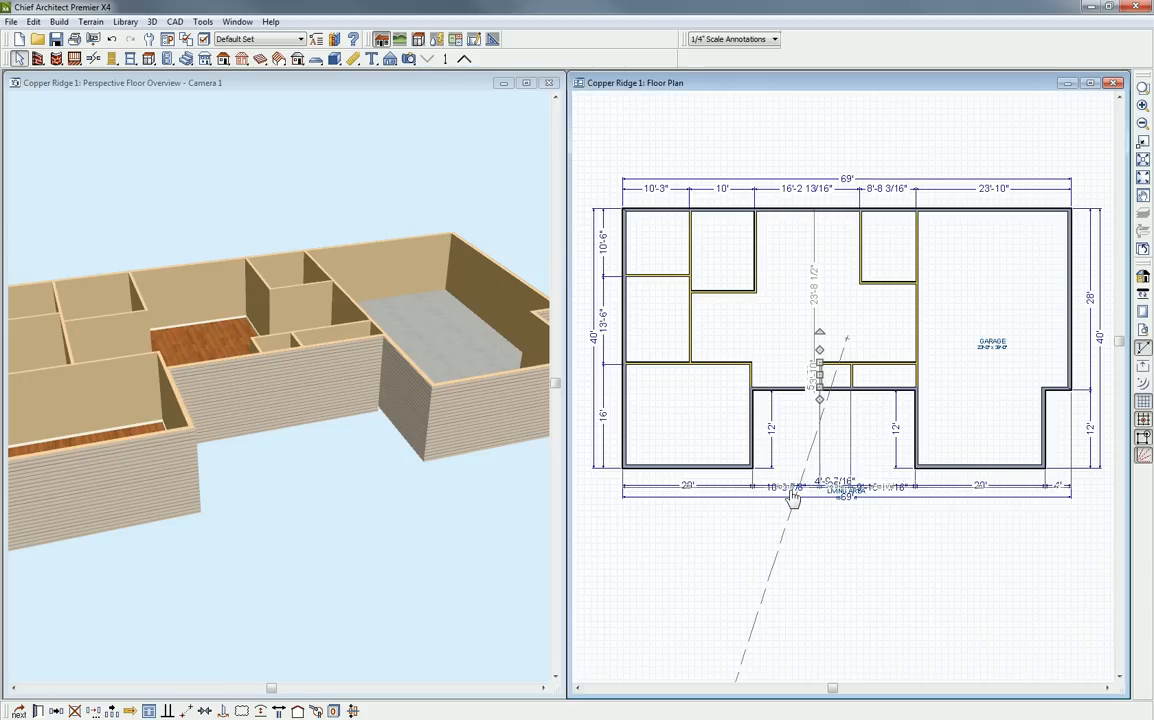
Set the width of the first small closet behind the front recess wall to 3' by repositioning the wall between the two closets
left_click(853, 379)
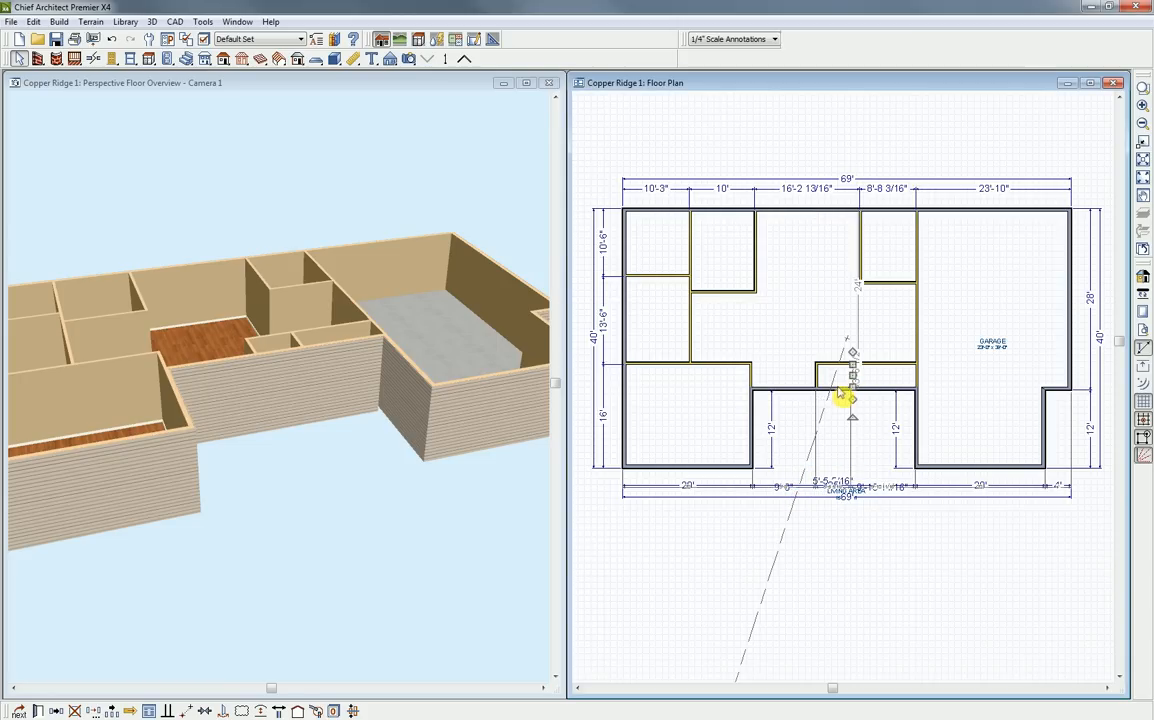
left_click(838, 488)
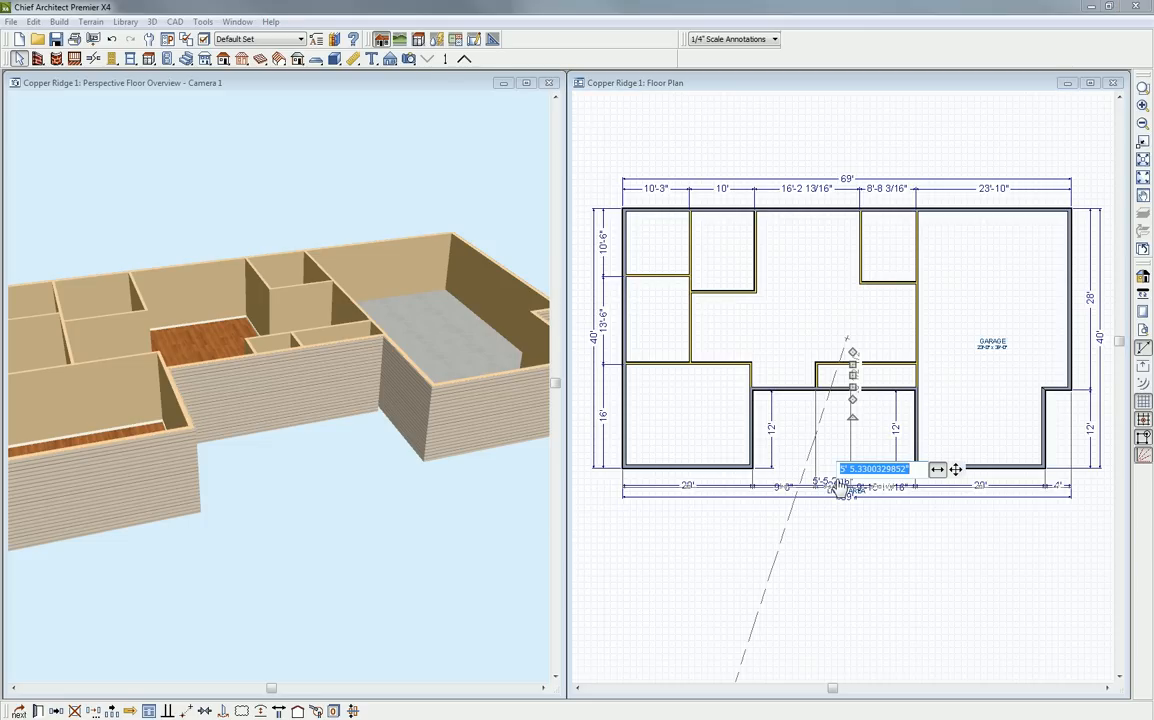
type("4")
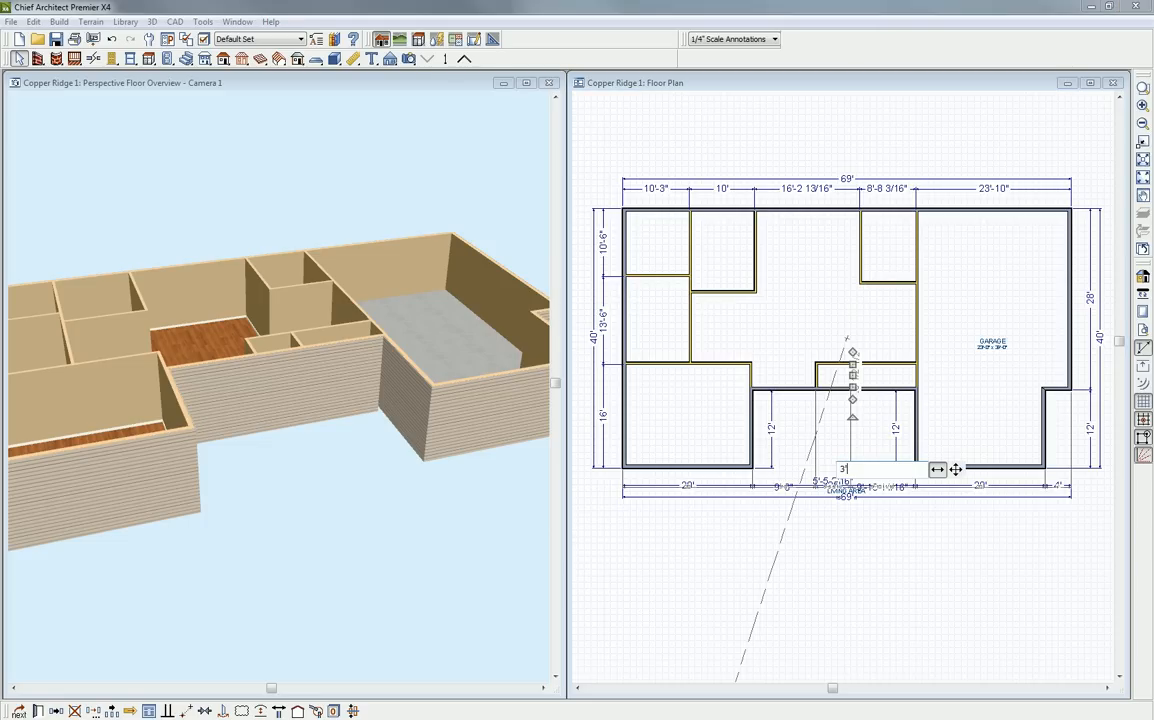
key("Return")
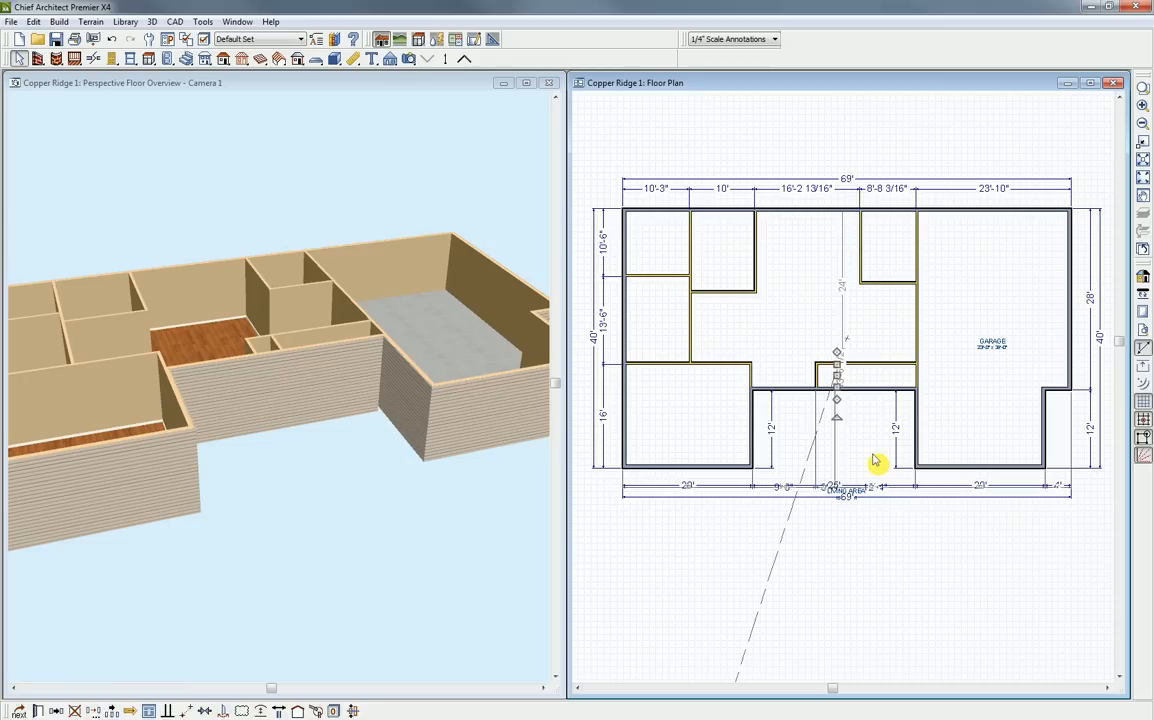
key("Escape")
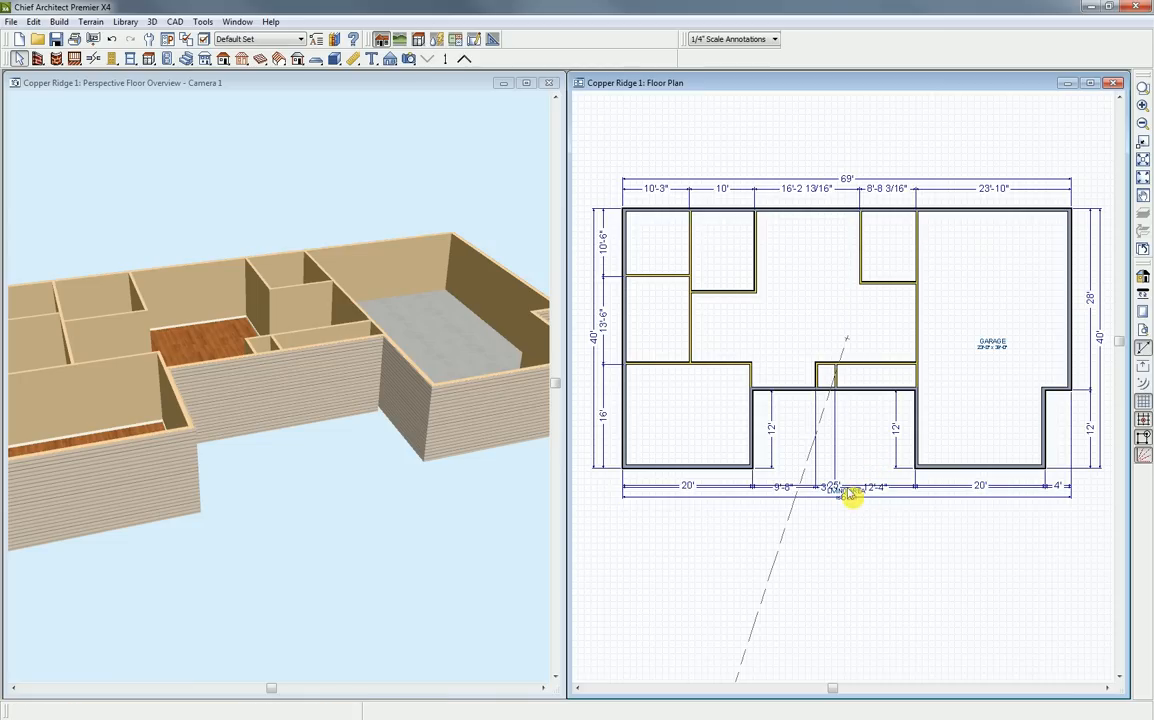
Move the LIVING AREA label below the front dimension lines, clear of the plan's dimensions
left_click(855, 498)
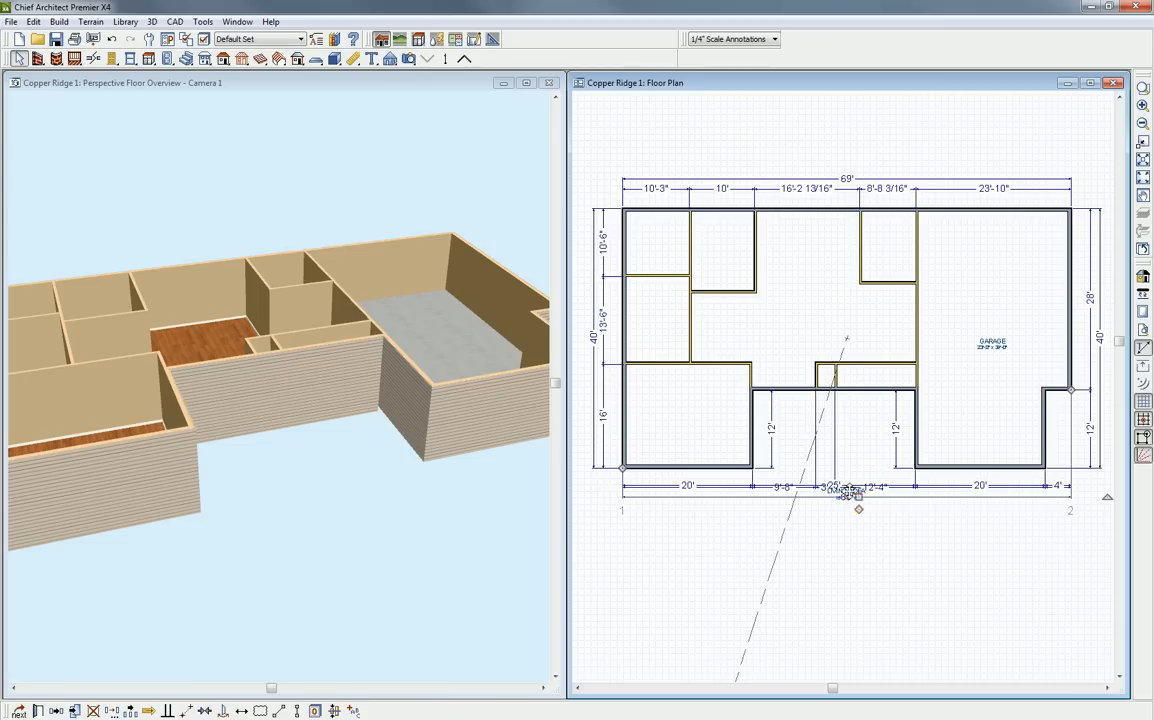
left_click(848, 494)
left_click_drag(846, 493, 843, 540)
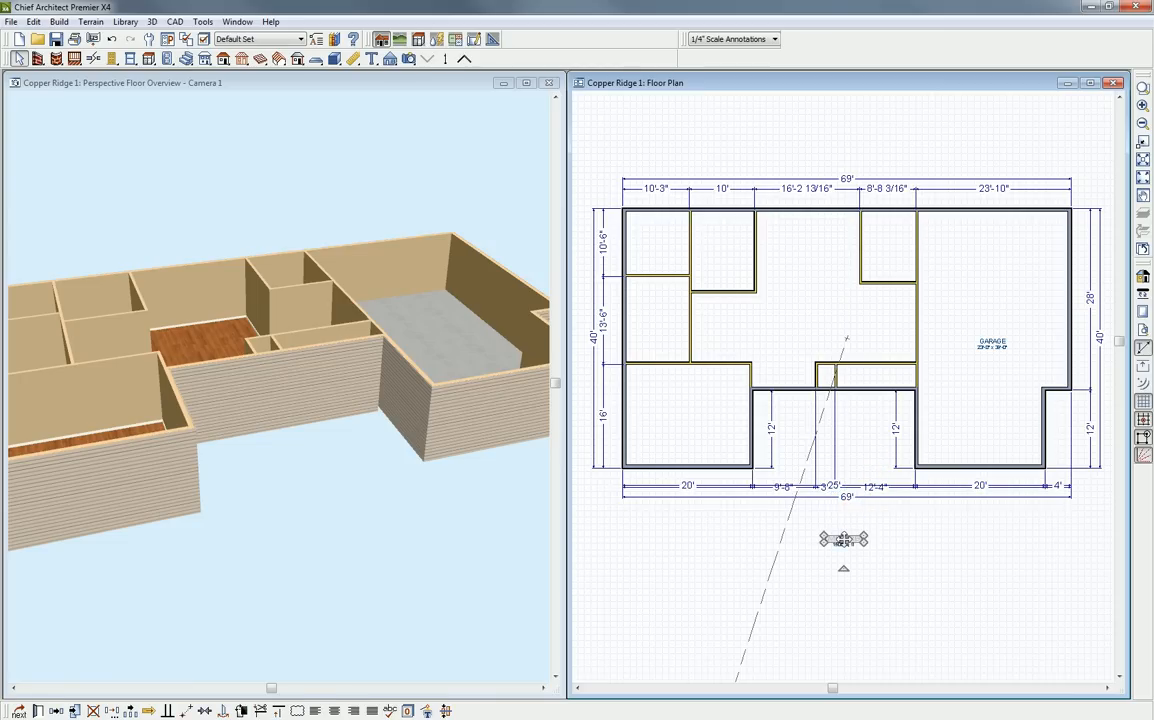
left_click(355, 59)
left_click(633, 59)
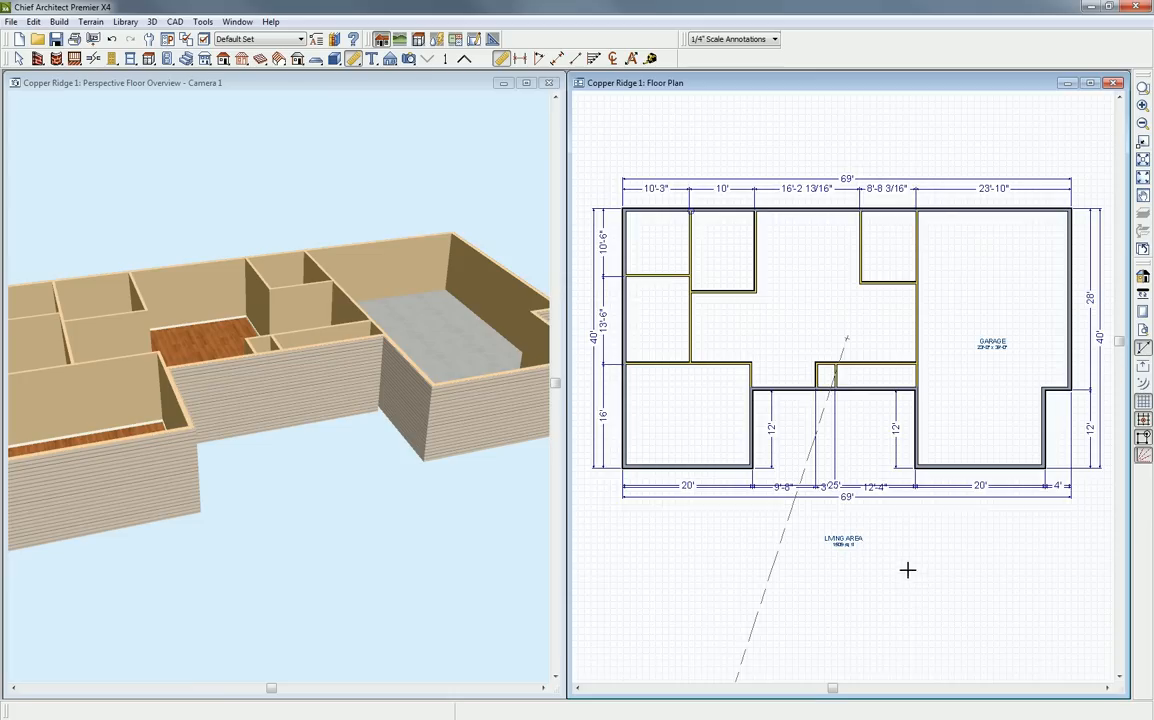
scroll(893, 562, "up", 1)
scroll(893, 562, "down", 1)
key("space")
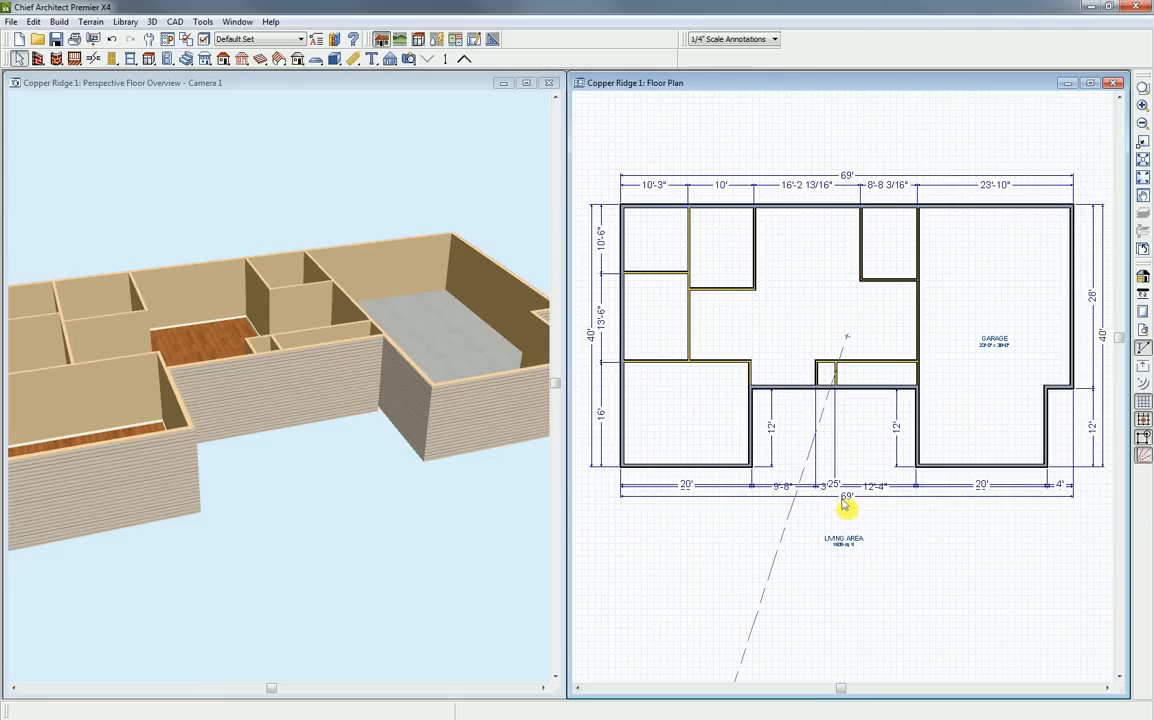
Move the front dimension string that locates the closet walls closer to the house, separating it from the overlapping exterior string
left_click(855, 486)
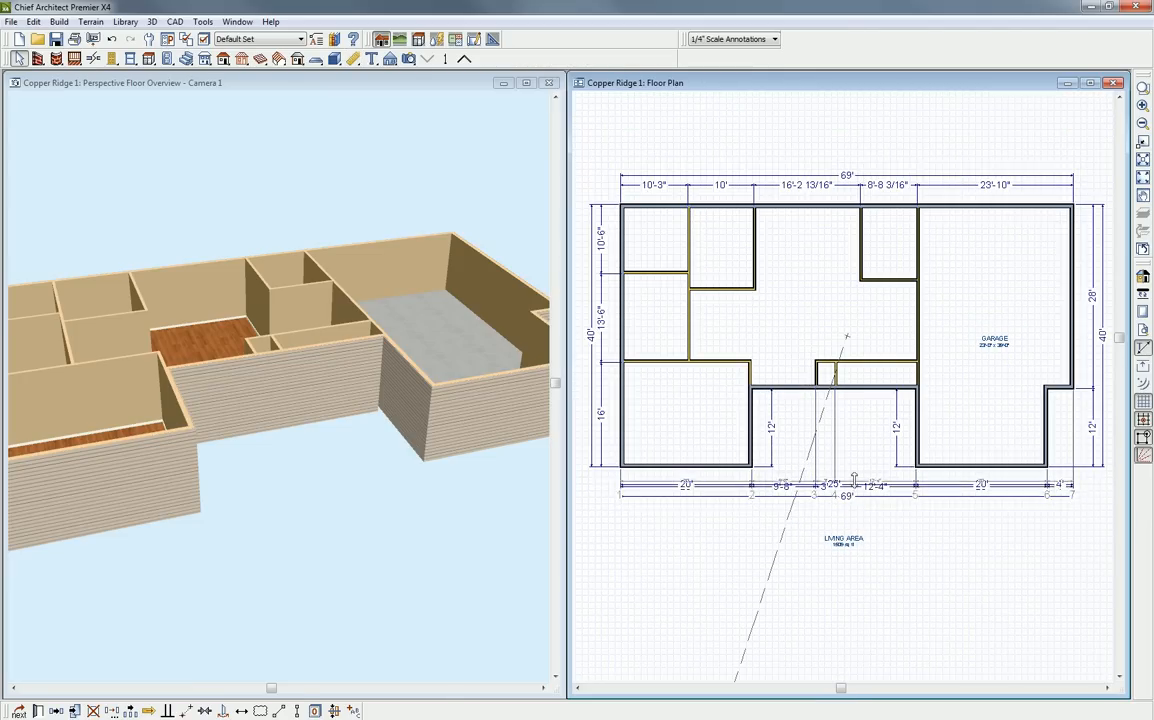
left_click(857, 507)
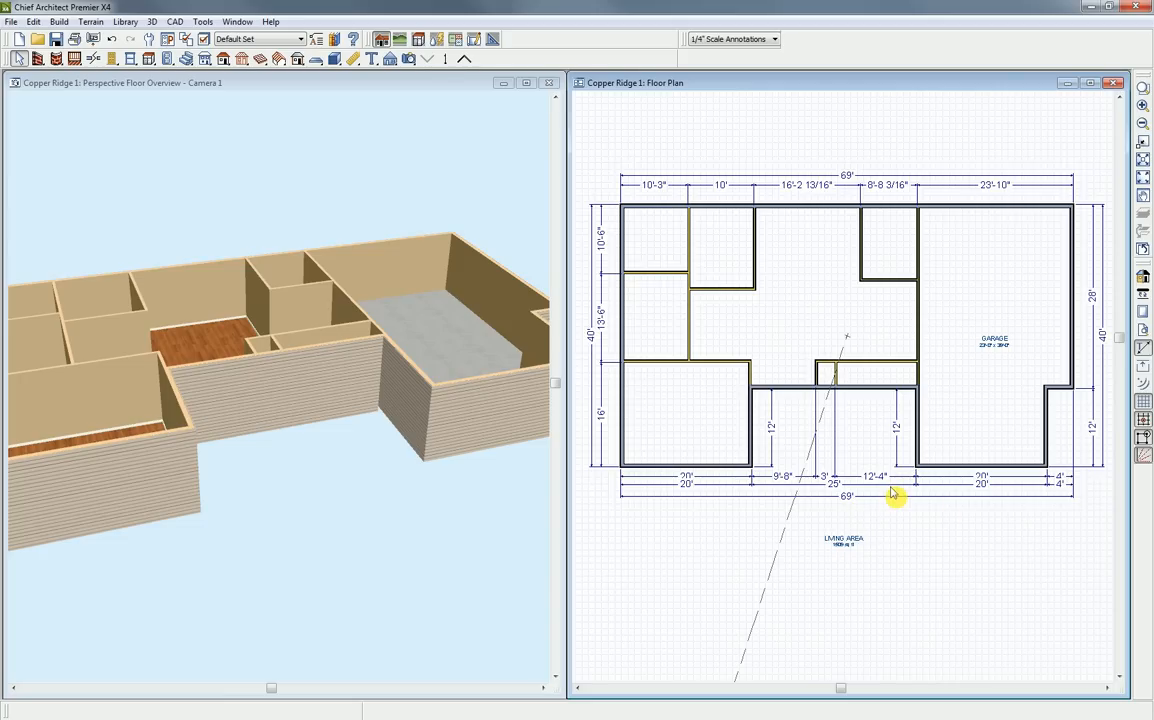
Set the width of the back-wall room beside the garage to 10'
left_click(866, 254)
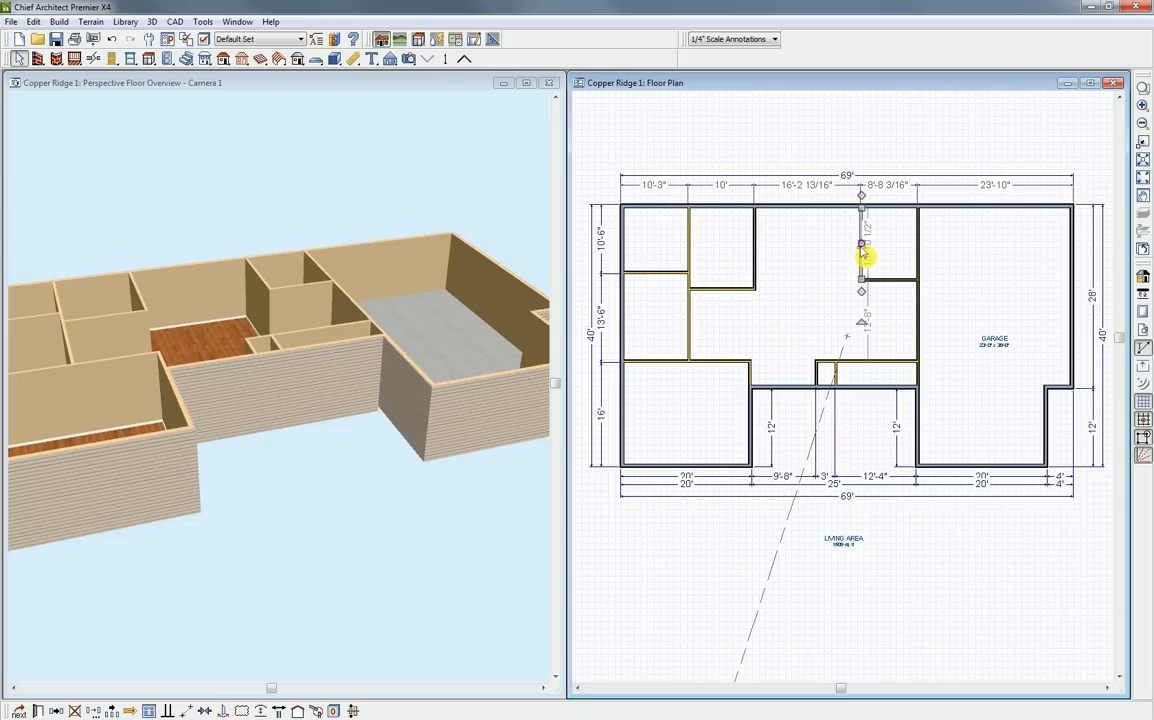
left_click(897, 188)
type("10'")
key("Return")
Set the depth of the back-wall room beside the garage to 10'
left_click(885, 279)
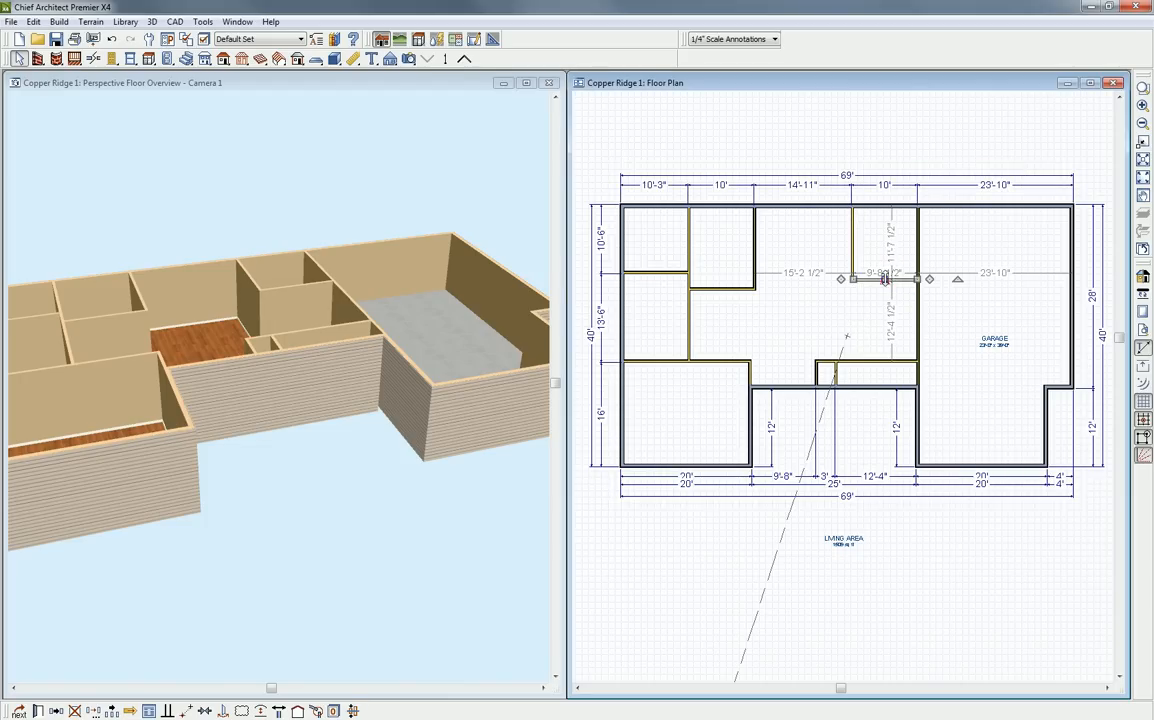
left_click(891, 238)
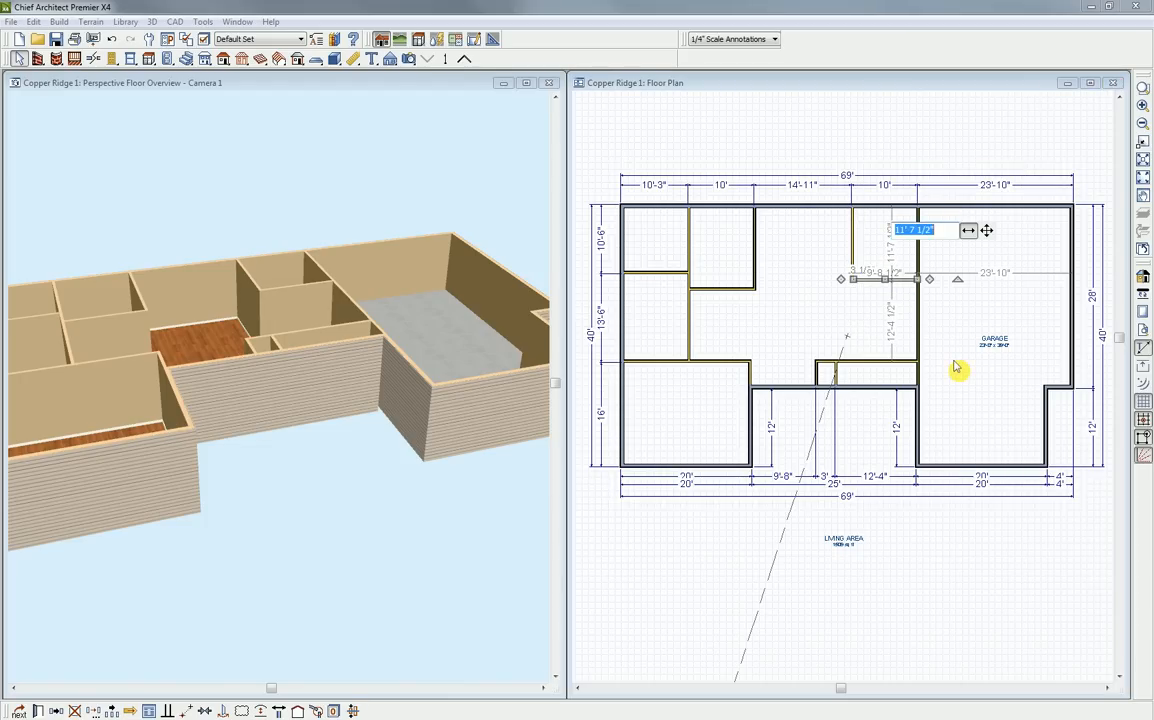
type("10")
key("Return")
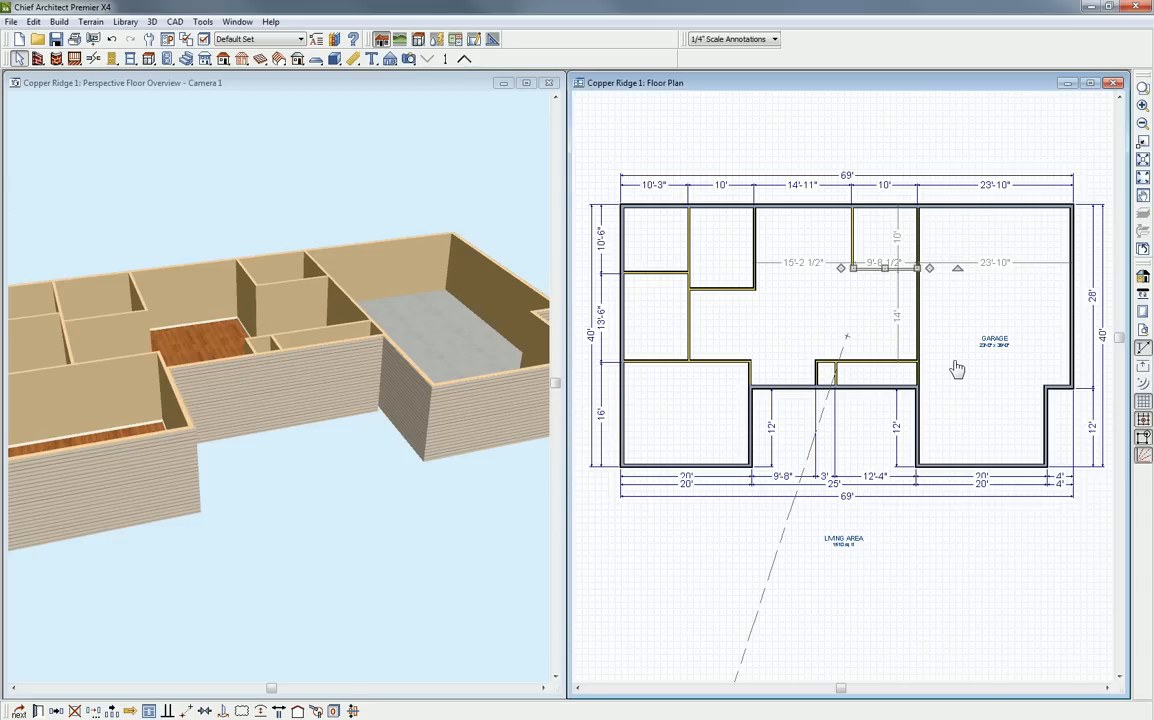